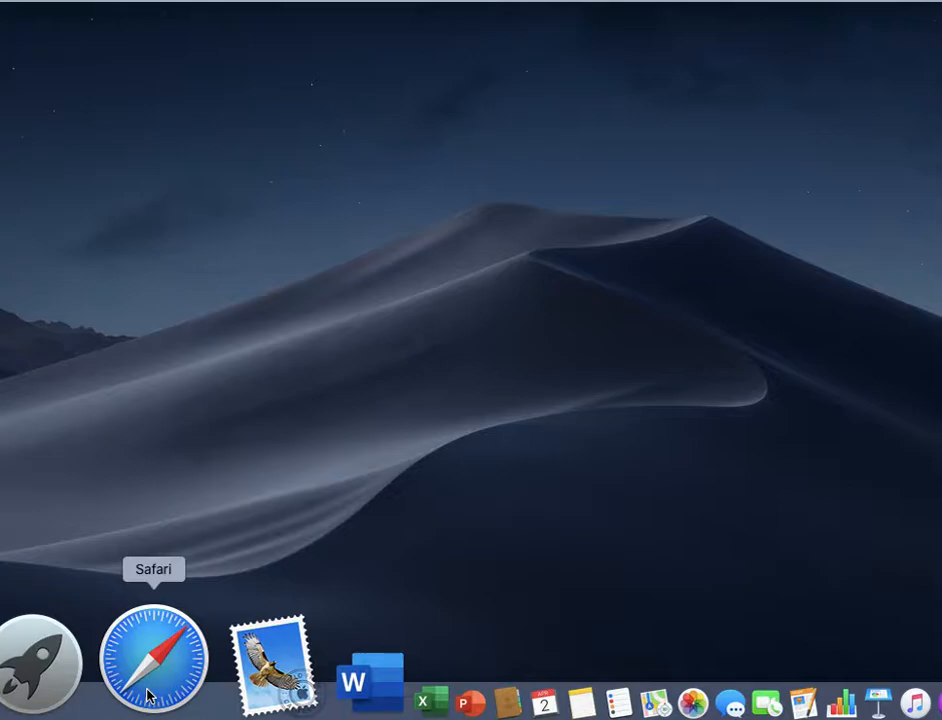
Open google.com in Safari and search for classroom.
left_click(147, 694)
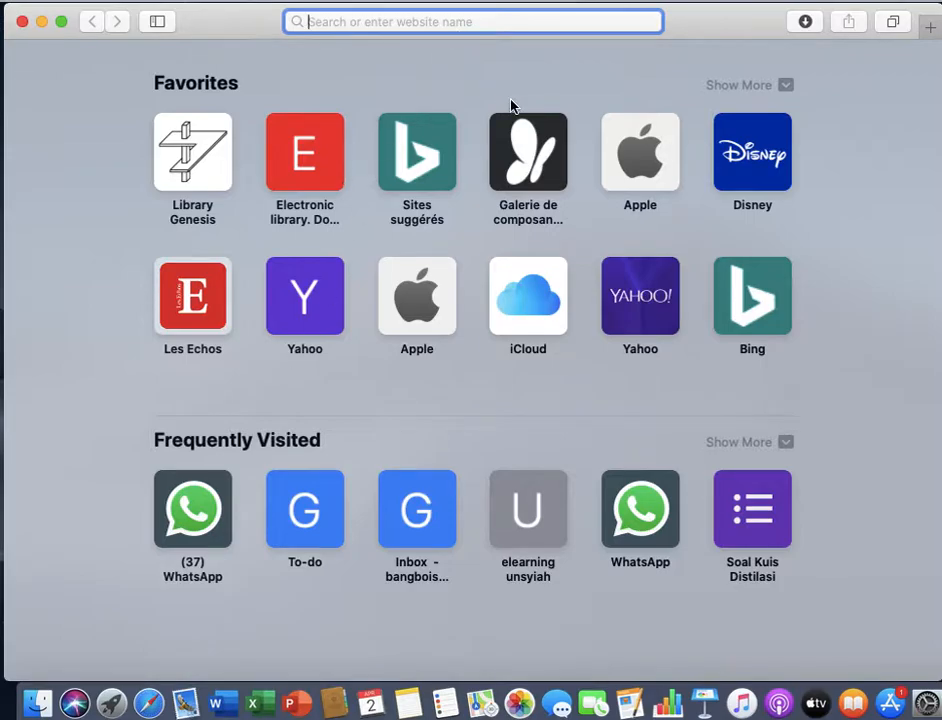
type("google.com — Google")
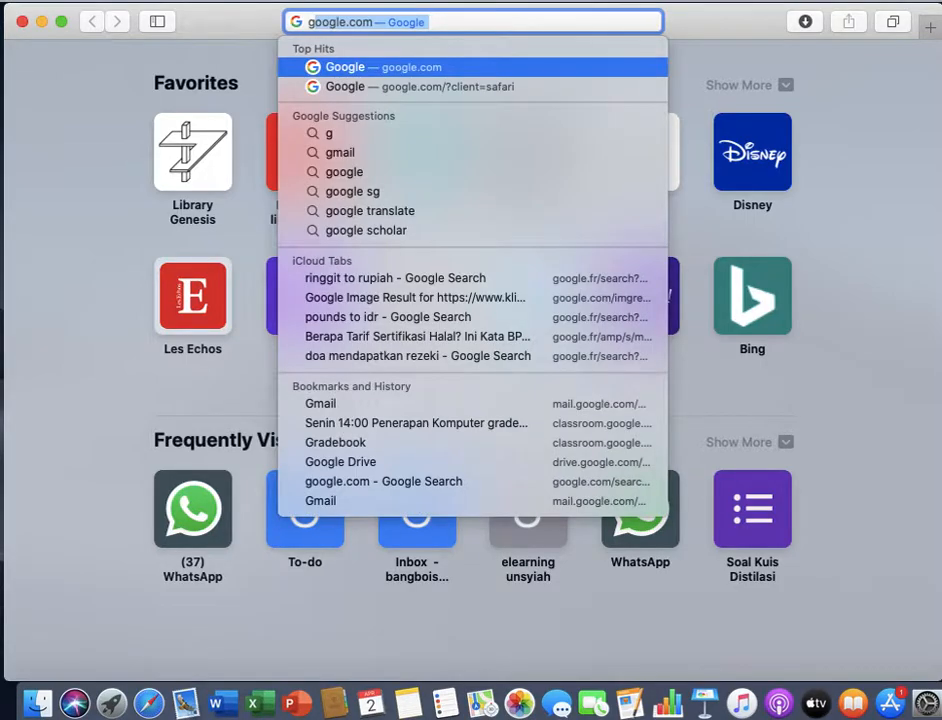
key("Right")
key("Return")
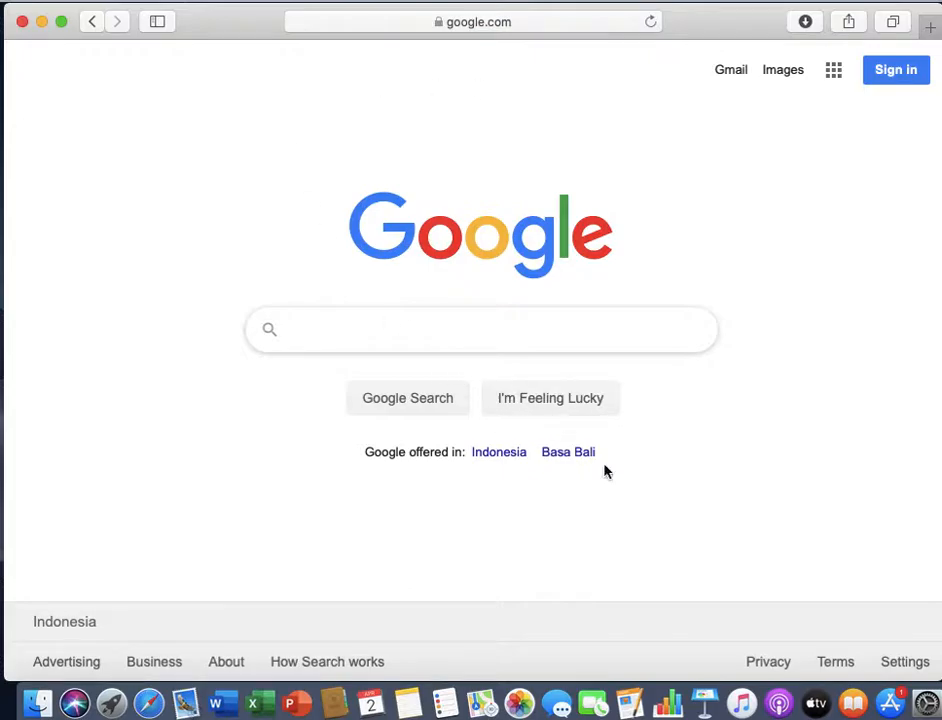
type("cl")
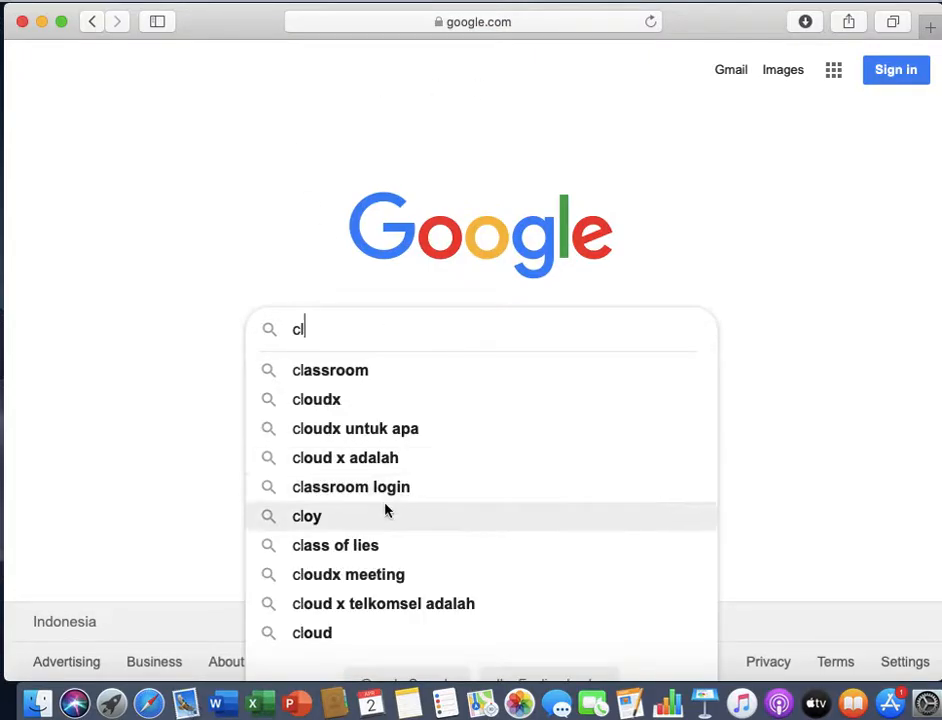
left_click(367, 378)
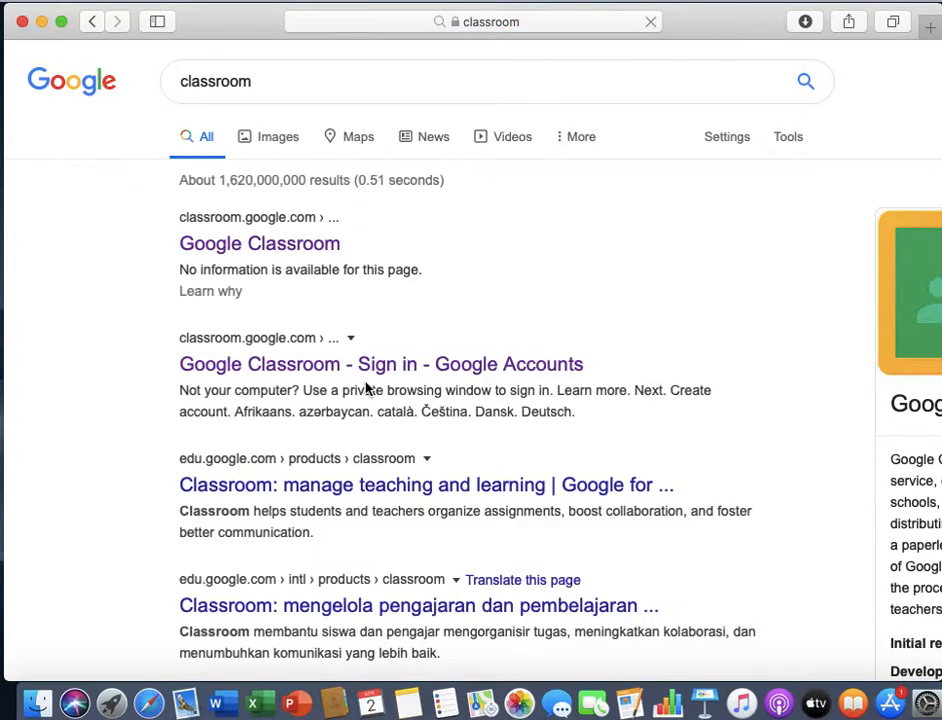
Sign in to Google with the teacher's personal Gmail account, filling in the saved account password.
scroll(550, 365, "right", 2)
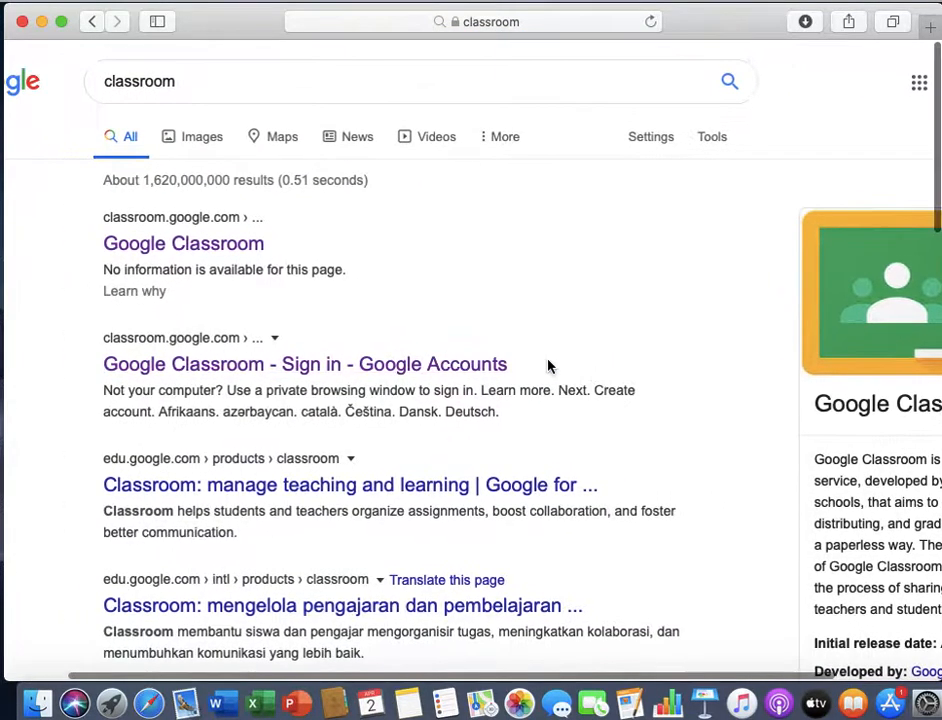
scroll(548, 366, "down", 1)
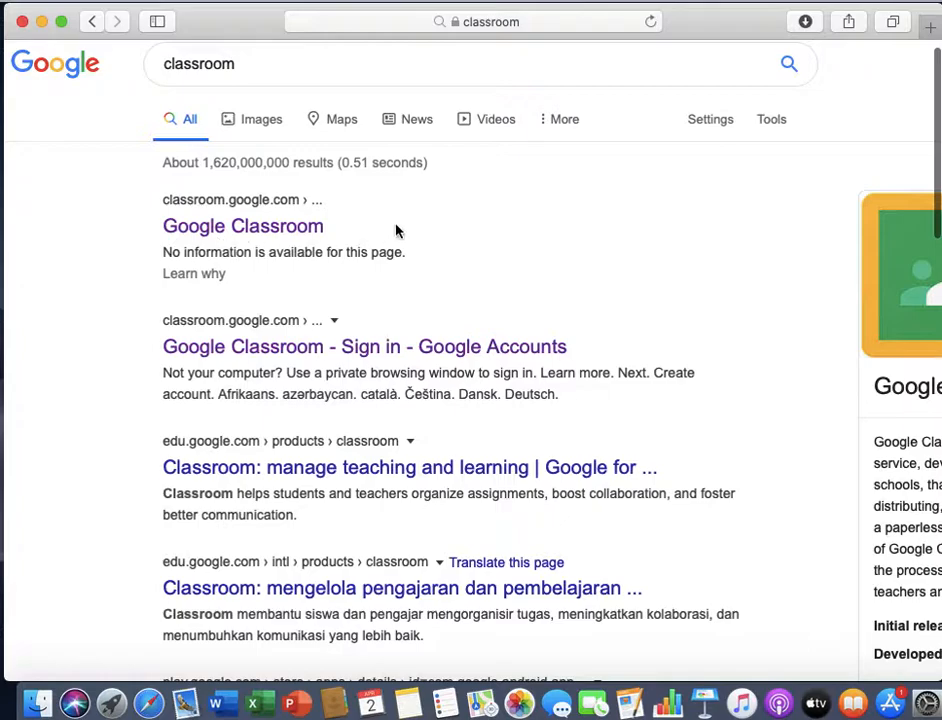
scroll(421, 269, "up", 1)
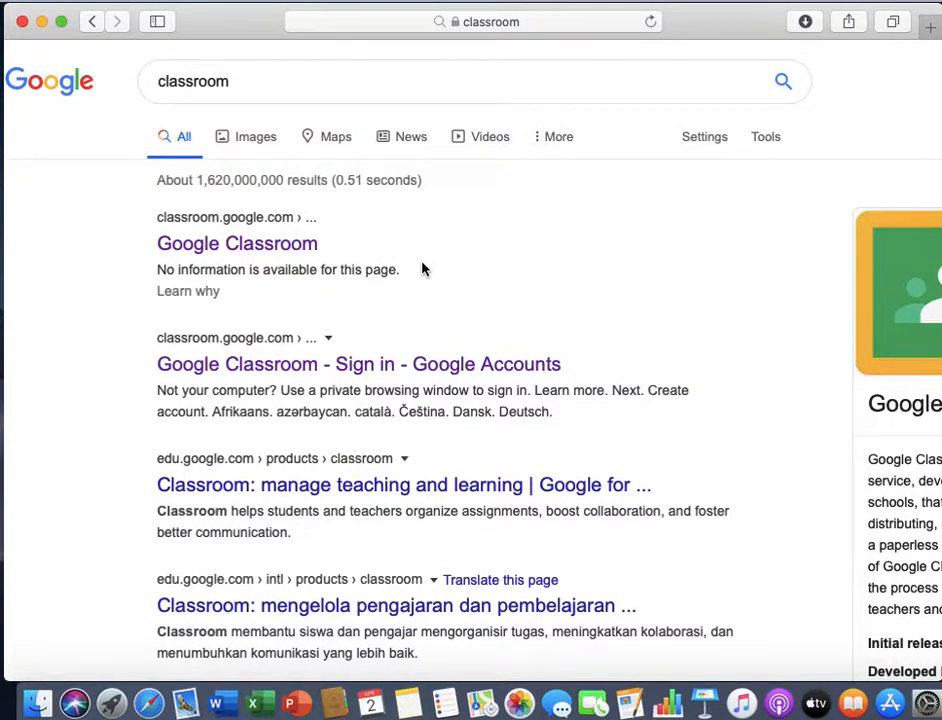
scroll(421, 269, "right", 5)
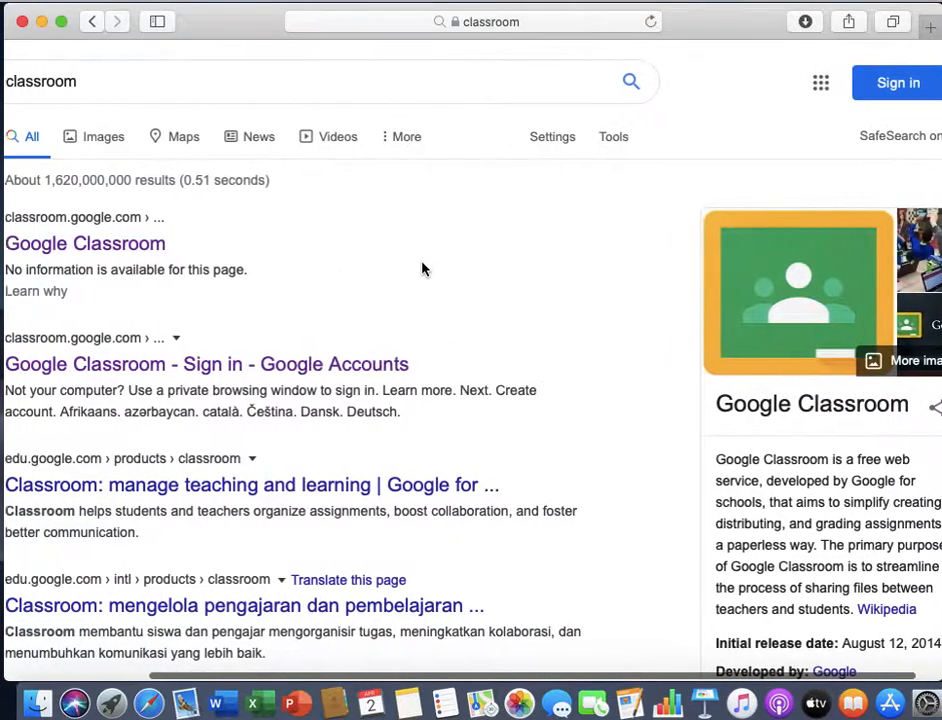
left_click(879, 92)
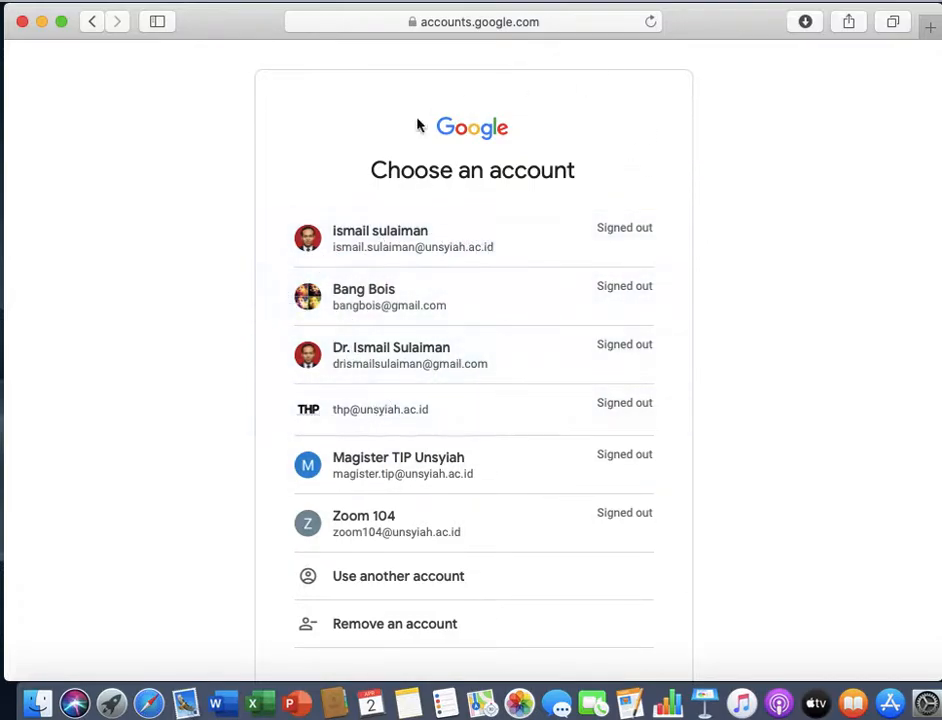
left_click(366, 355)
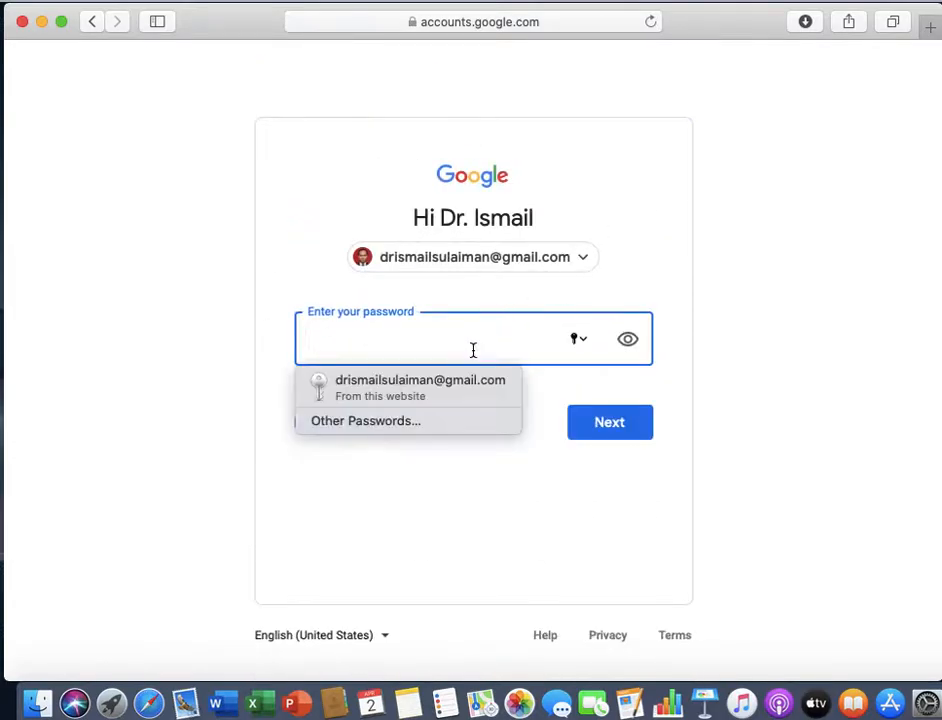
left_click(423, 389)
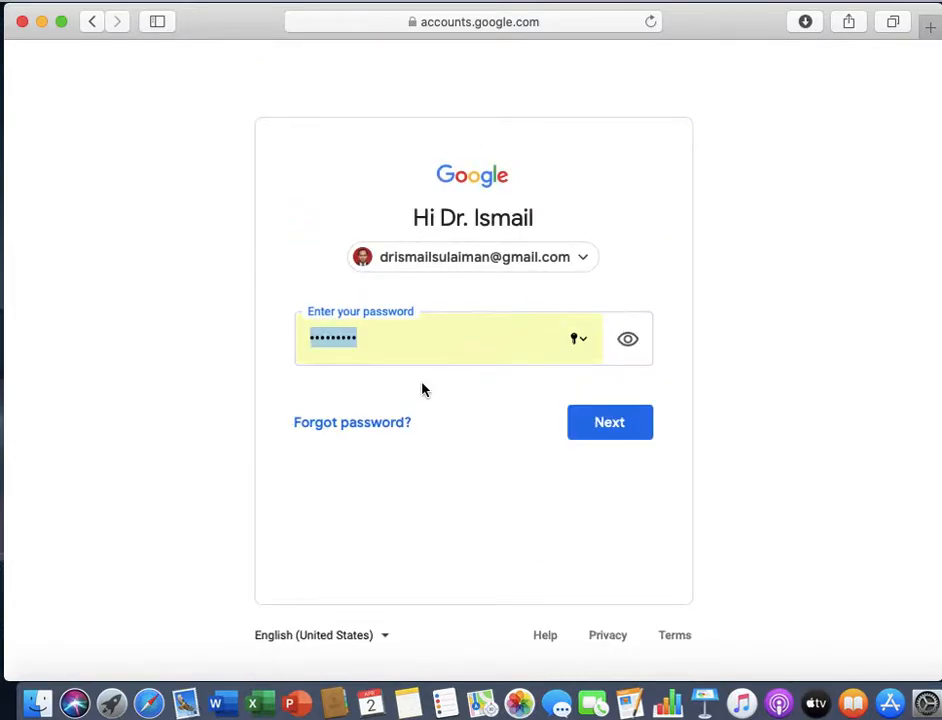
left_click(595, 435)
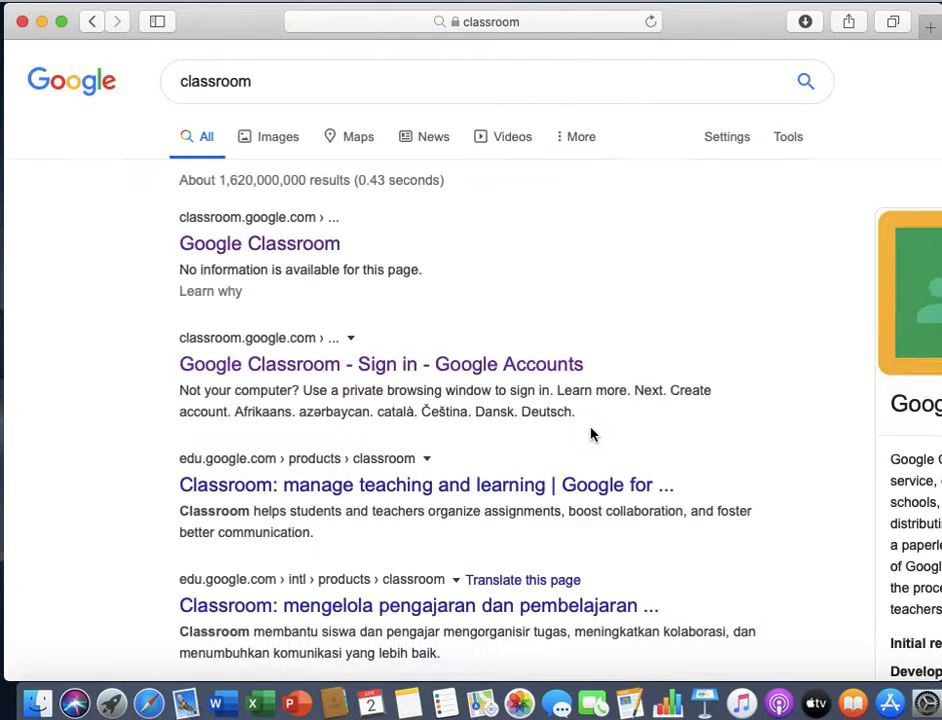
Open Classroom from the list of Google apps.
scroll(624, 351, "right", 5)
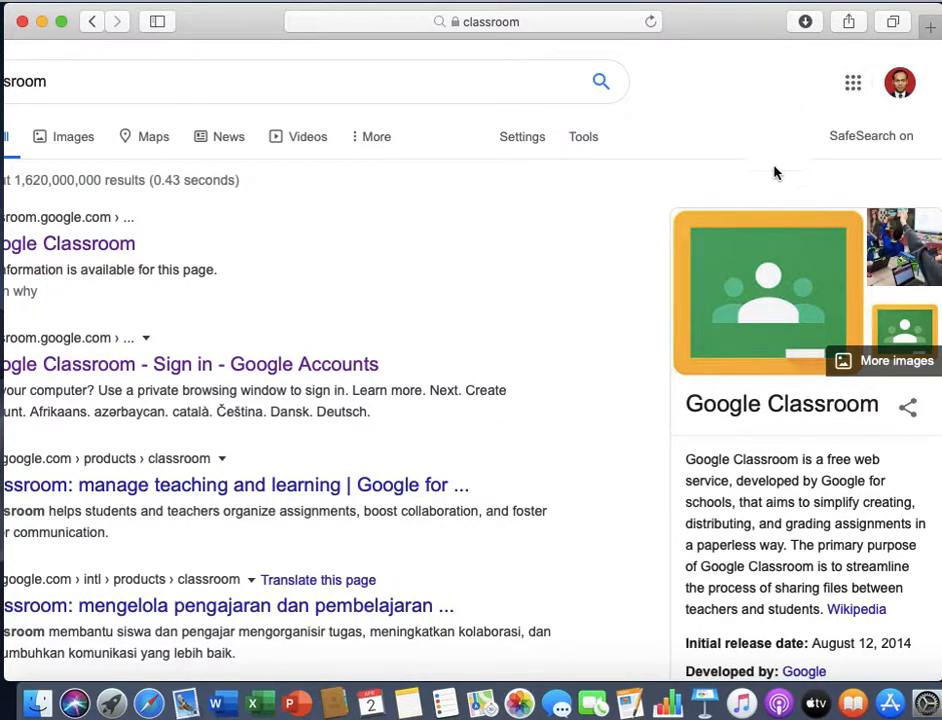
left_click(852, 86)
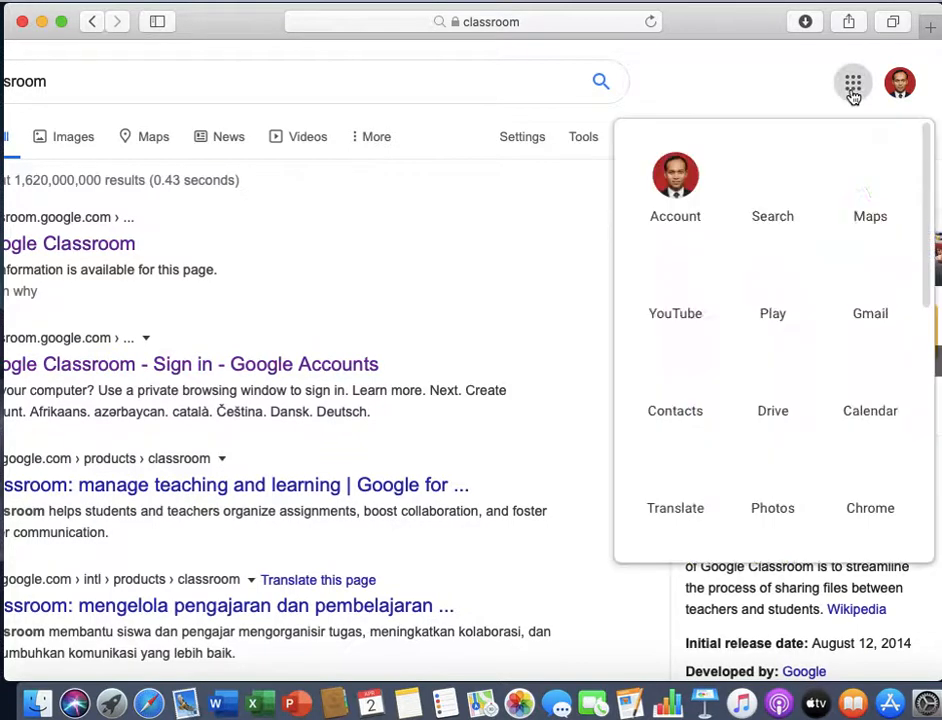
scroll(783, 398, "down", 5)
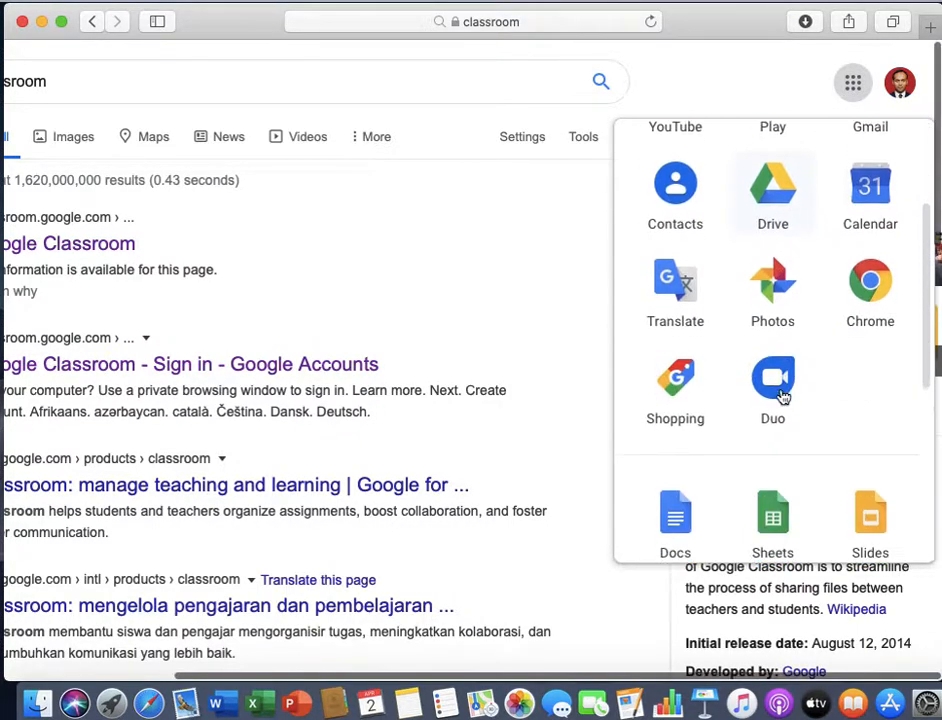
scroll(783, 398, "down", 3)
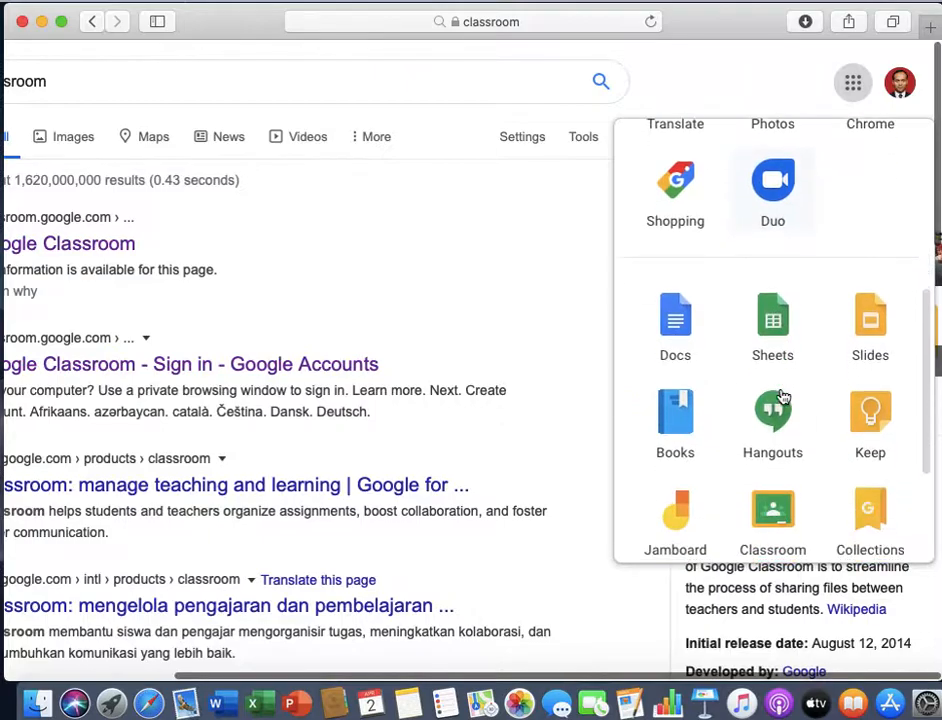
left_click(770, 450)
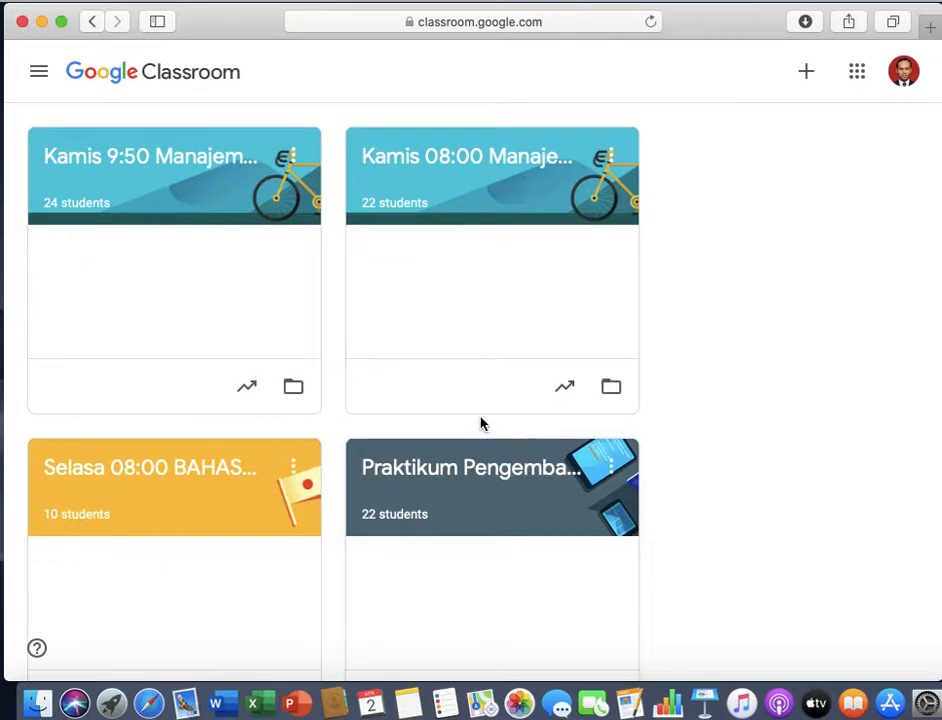
Start creating a new class and accept the notice about not using Classroom at a school with students.
scroll(480, 424, "down", 5)
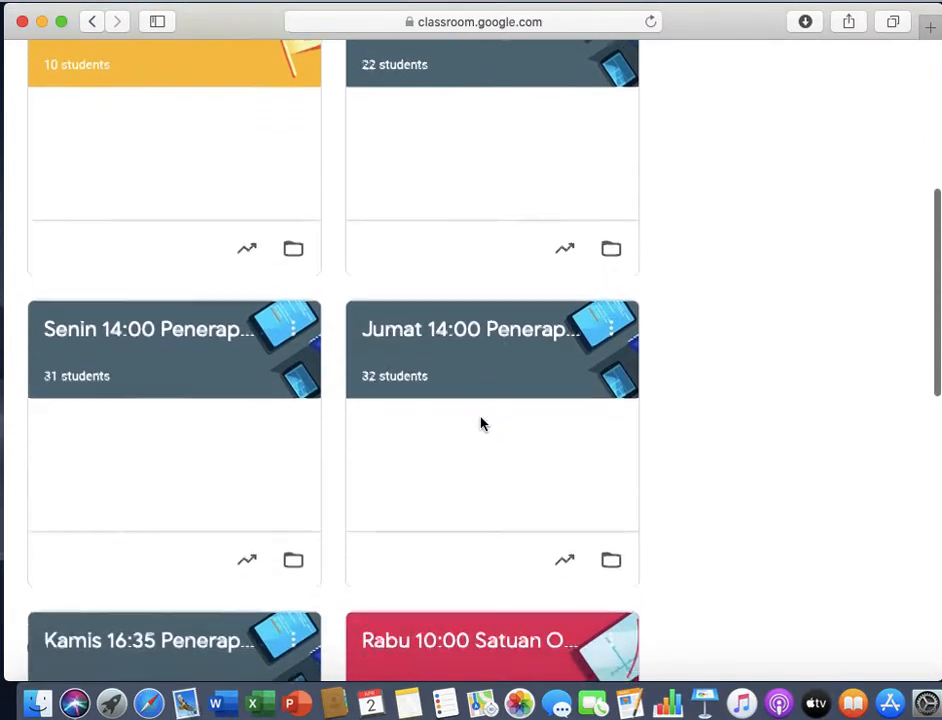
scroll(480, 424, "down", 3)
scroll(480, 424, "up", 8)
scroll(480, 424, "down", 1)
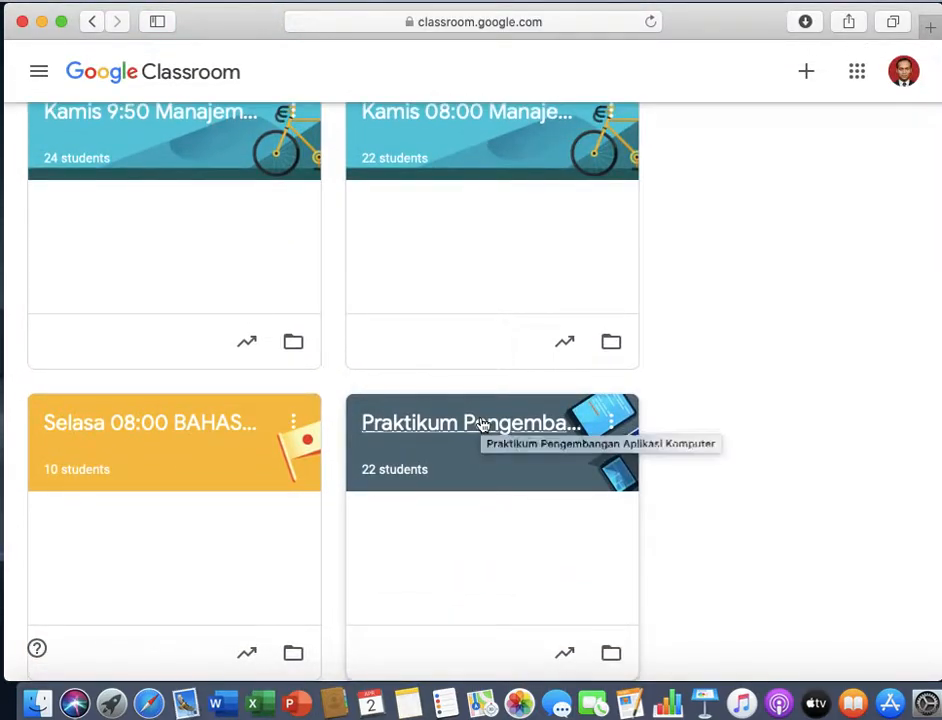
scroll(480, 424, "up", 1)
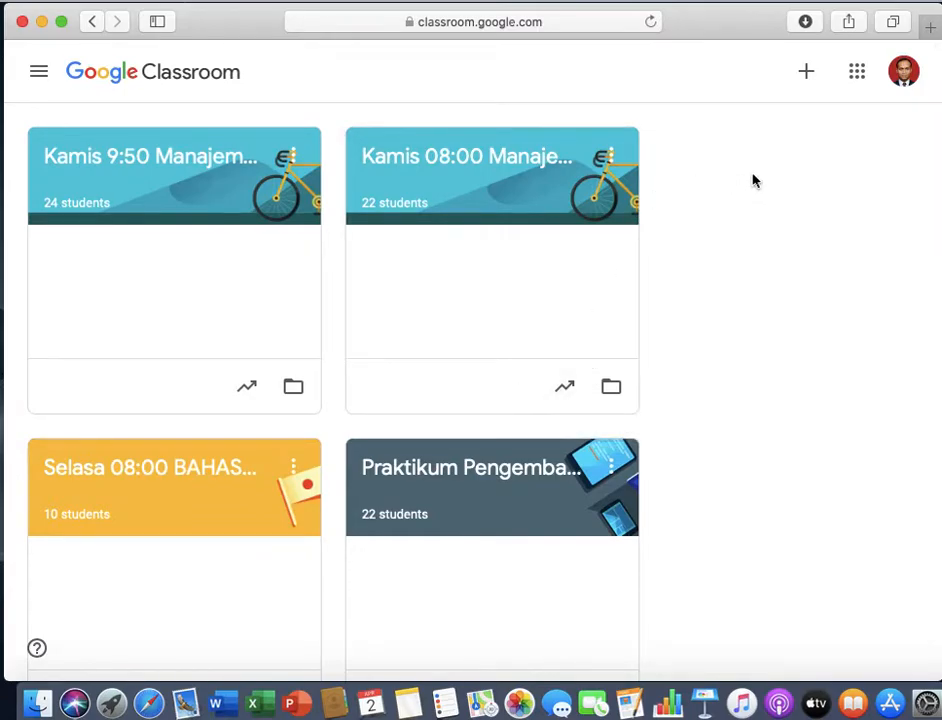
left_click(805, 74)
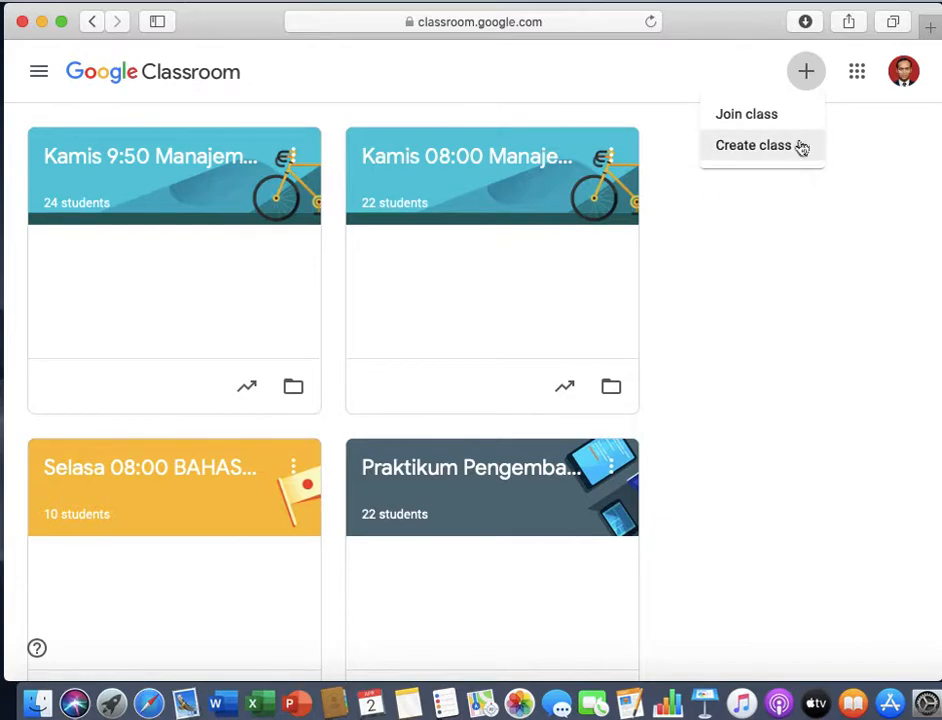
left_click(740, 158)
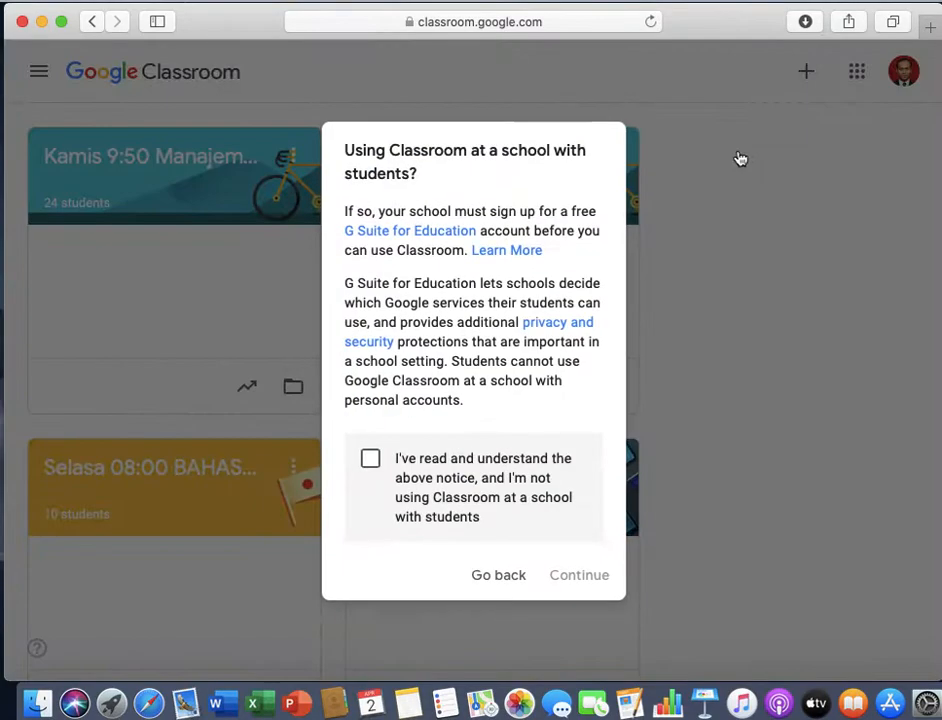
left_click(372, 462)
left_click(575, 577)
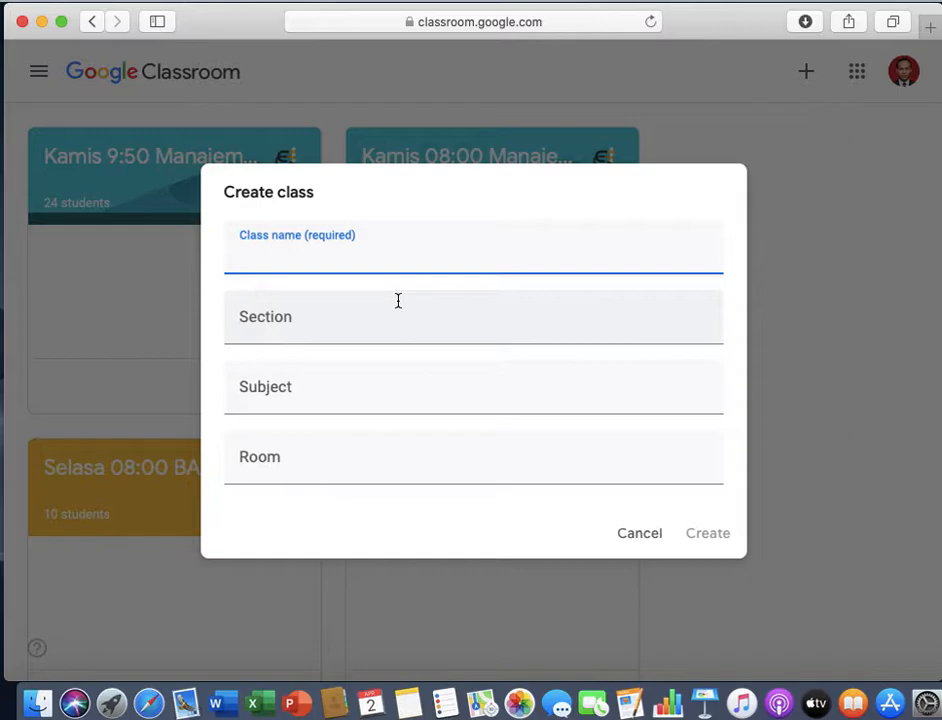
Name the class Training Penggunaan G Classroom and create it.
type("Training Penggunaan G")
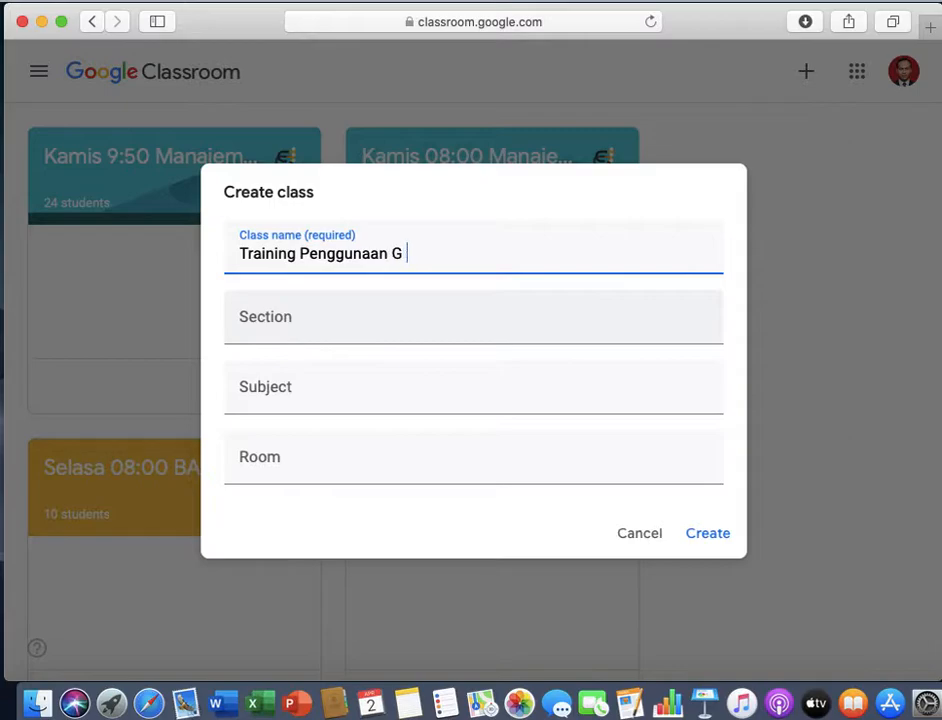
type("Classroom")
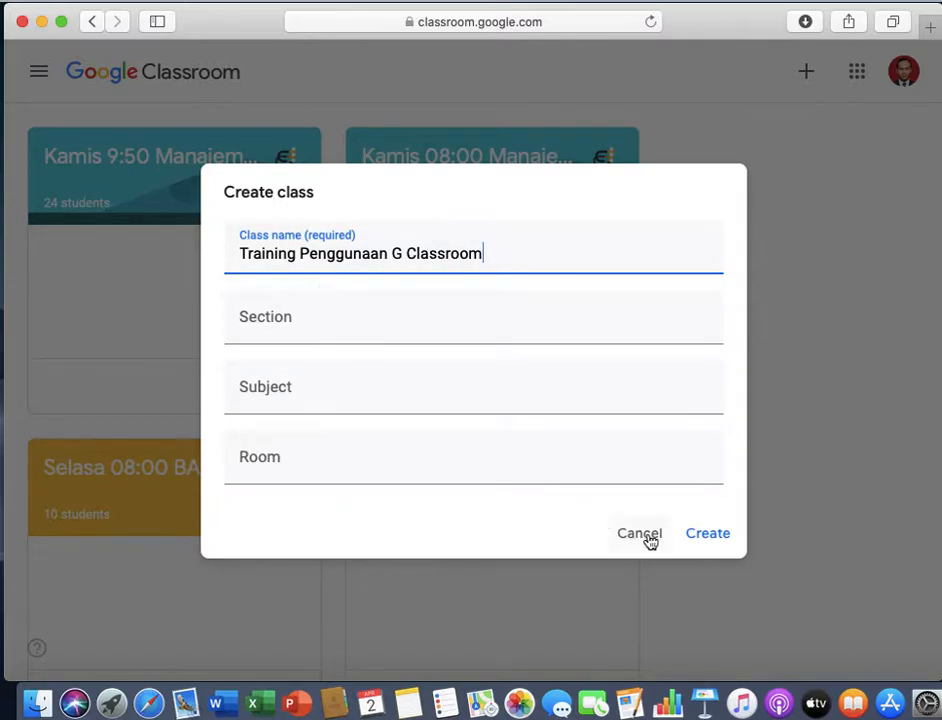
left_click(706, 541)
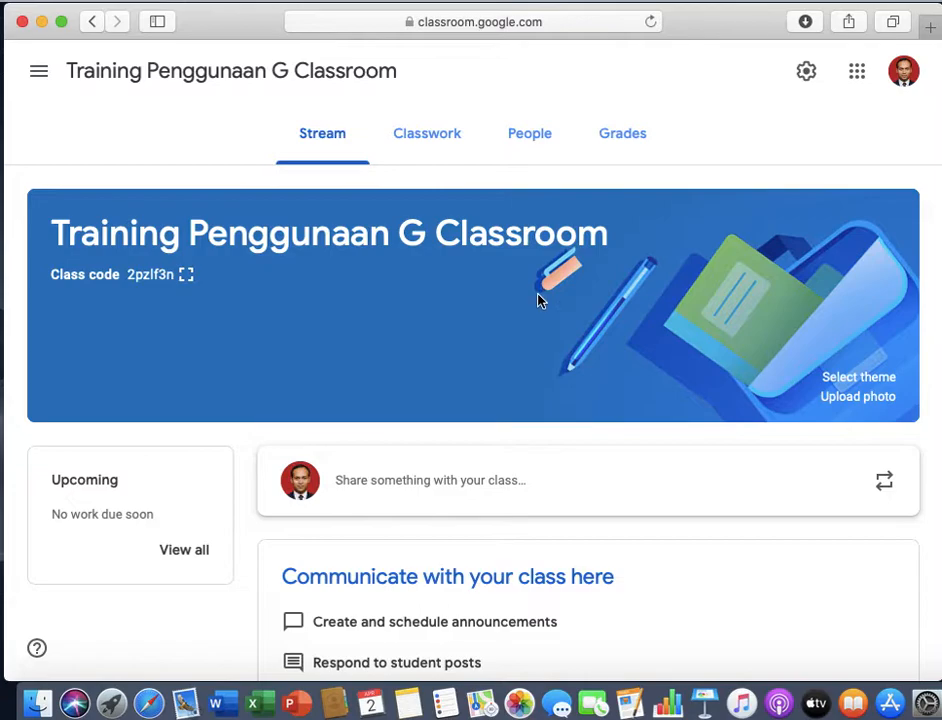
Look over the class stream and open the form for sharing an announcement with all students.
scroll(538, 300, "down", 2)
scroll(538, 300, "up", 2)
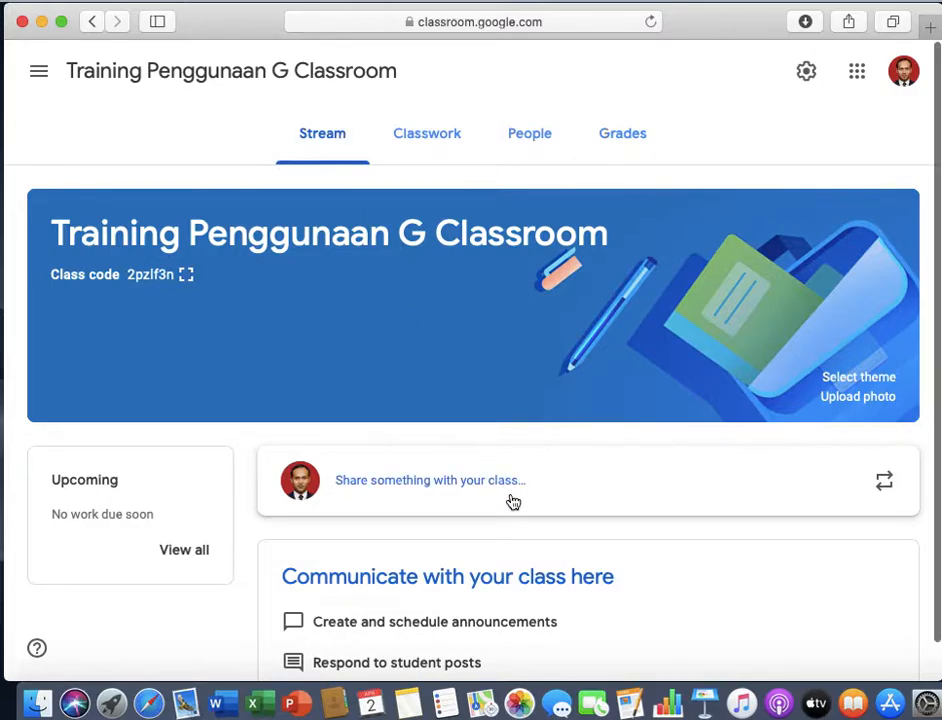
scroll(510, 500, "down", 2)
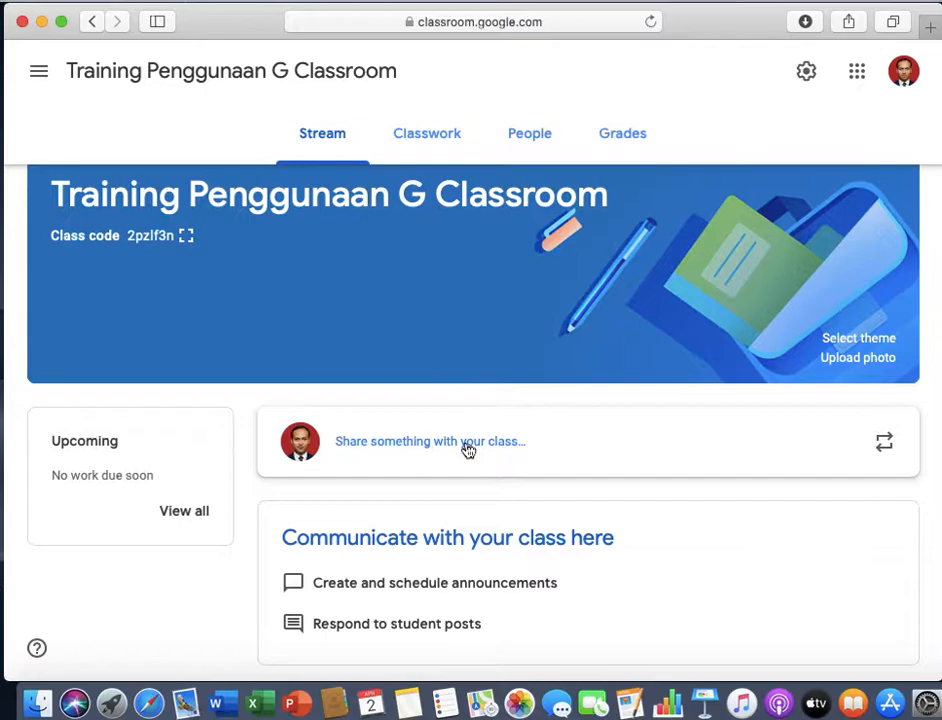
left_click(497, 447)
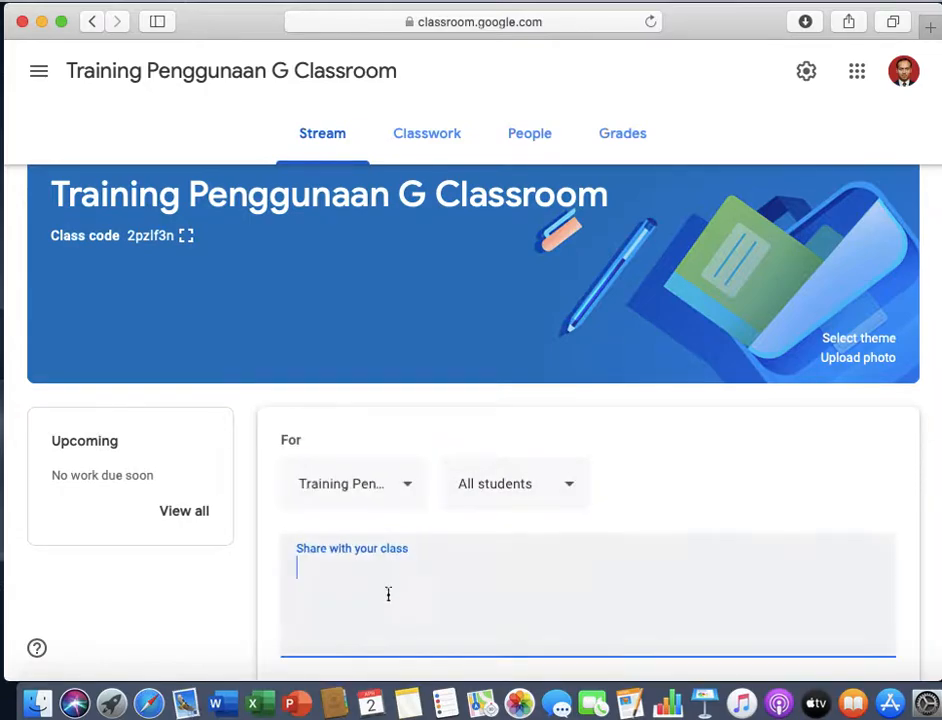
scroll(381, 596, "down", 4)
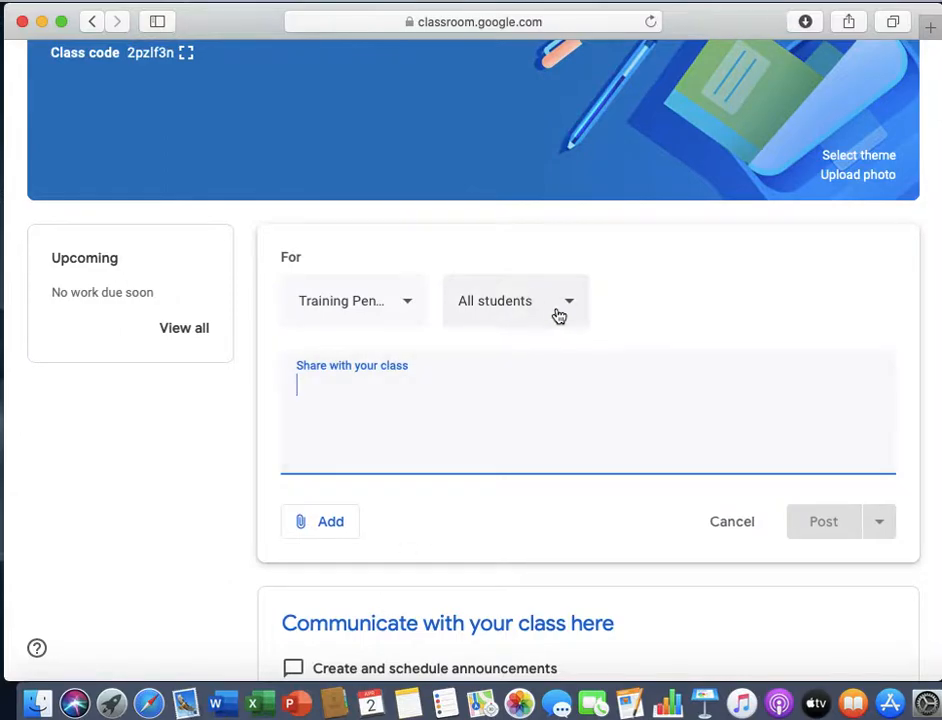
scroll(559, 316, "up", 5)
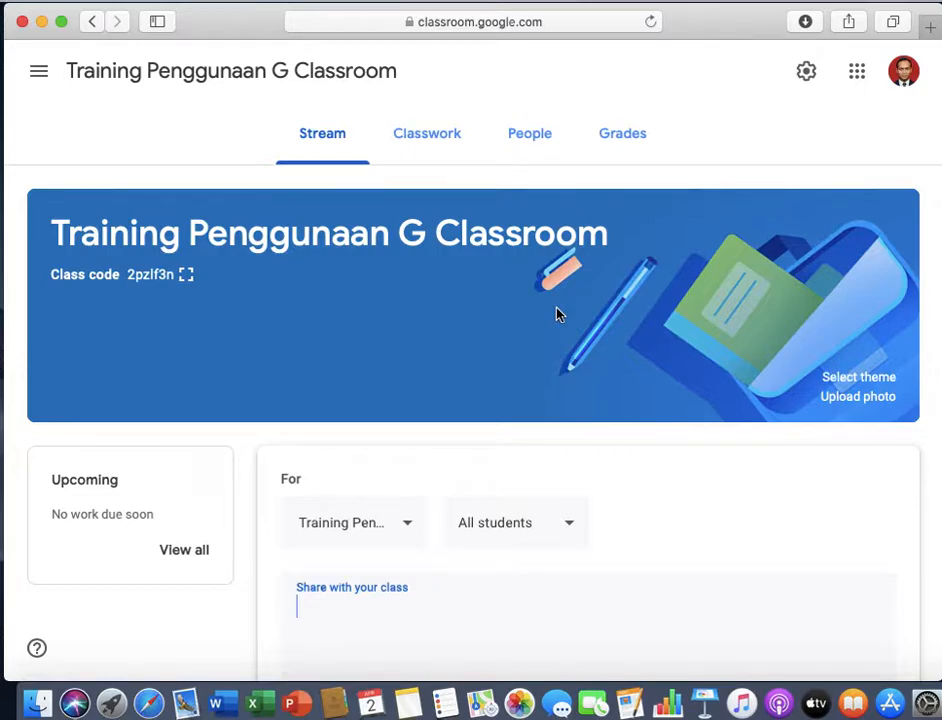
Start a new material item in the class's classwork.
left_click(433, 139)
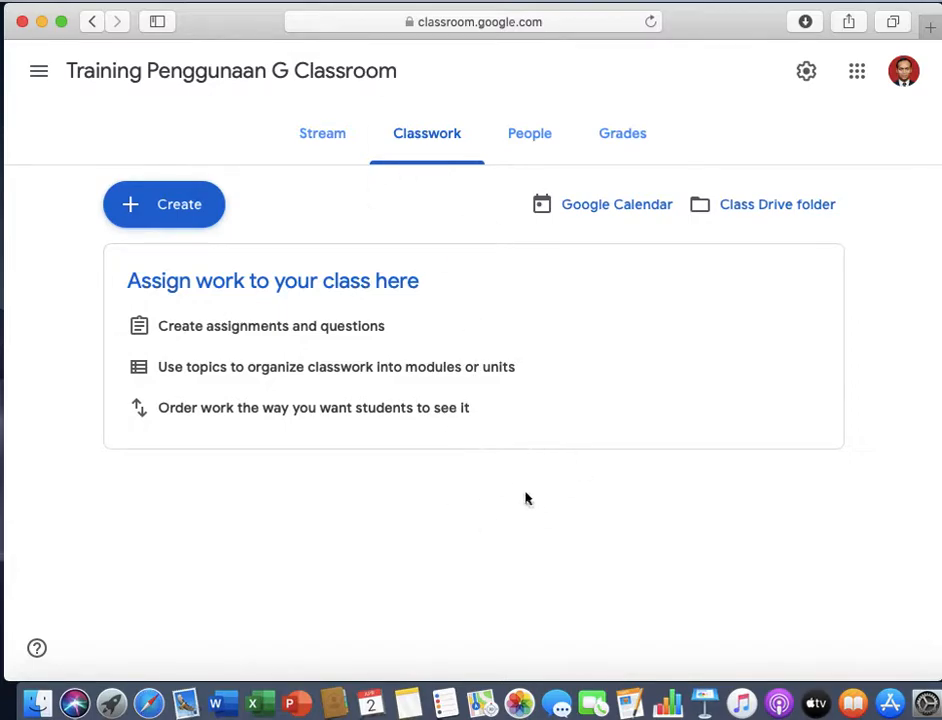
left_click(179, 205)
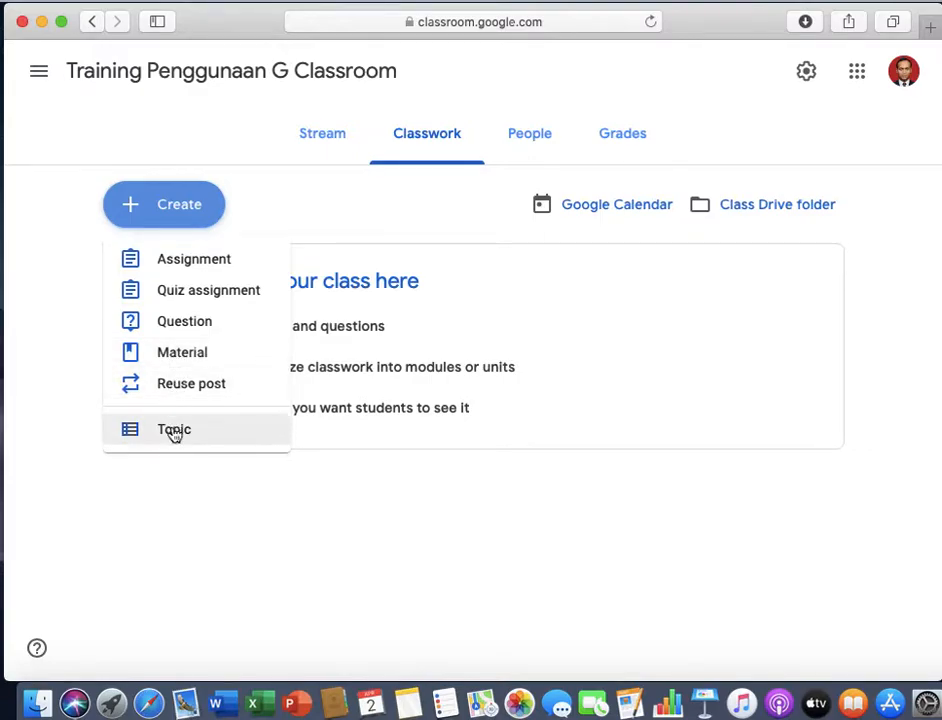
left_click(180, 357)
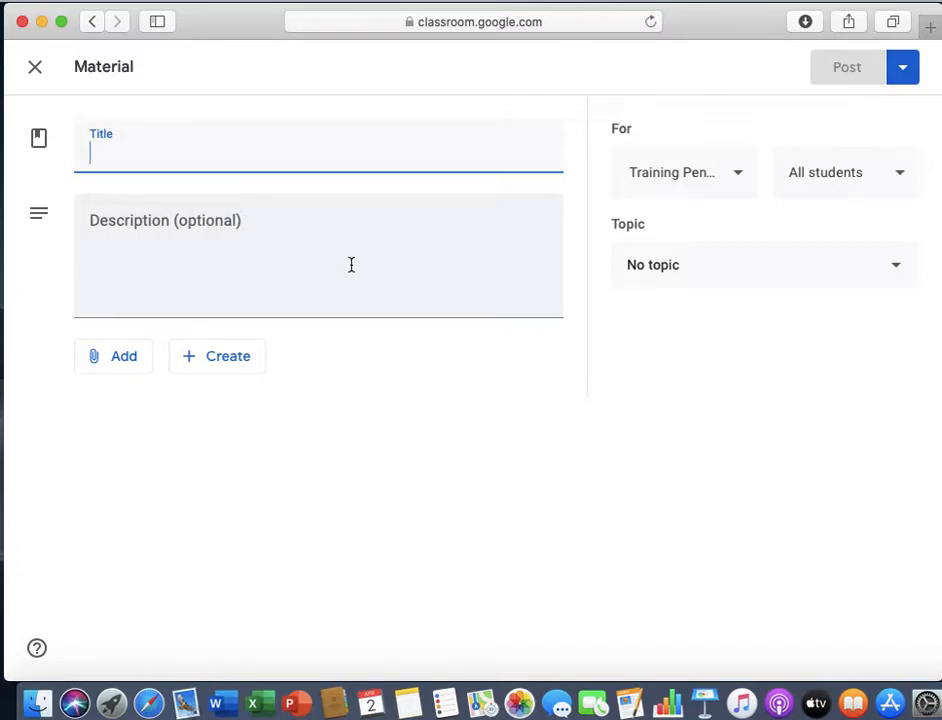
Title the material Pertemuan ke 2 Pengecilan ukuran.
type("PEng")
key("BackSpace")
key("BackSpace")
key("BackSpace")
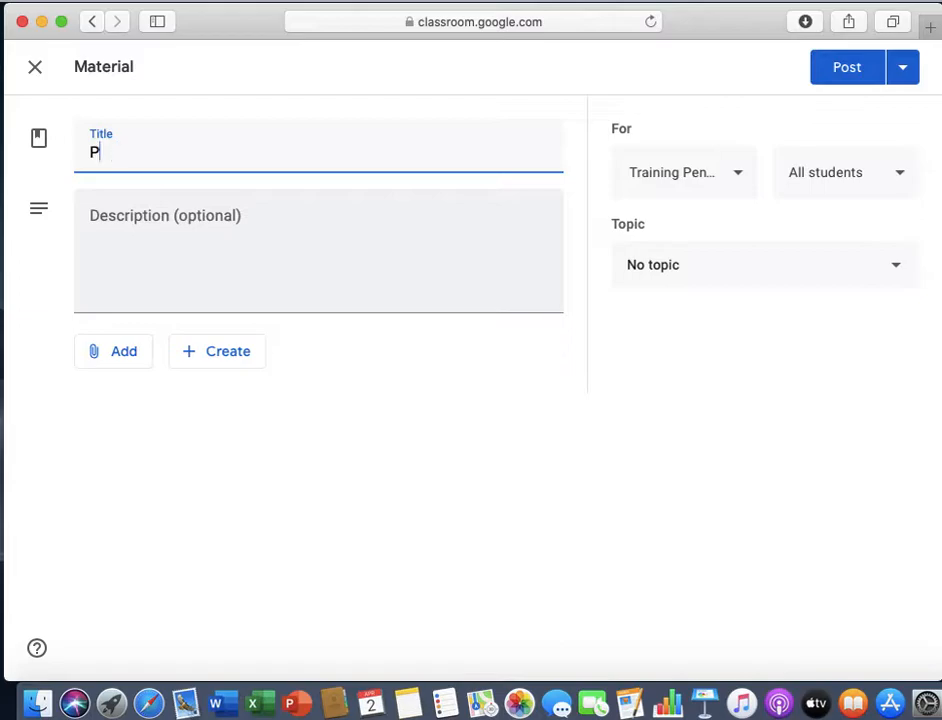
type("ertemuan")
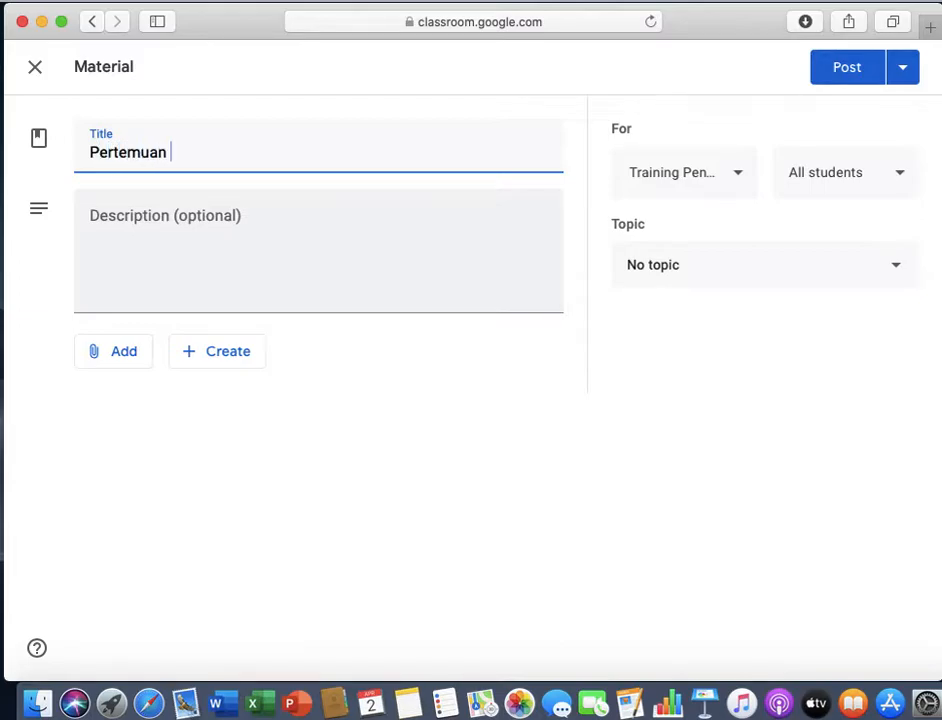
type(" ke 2 Pengecilan ukuran")
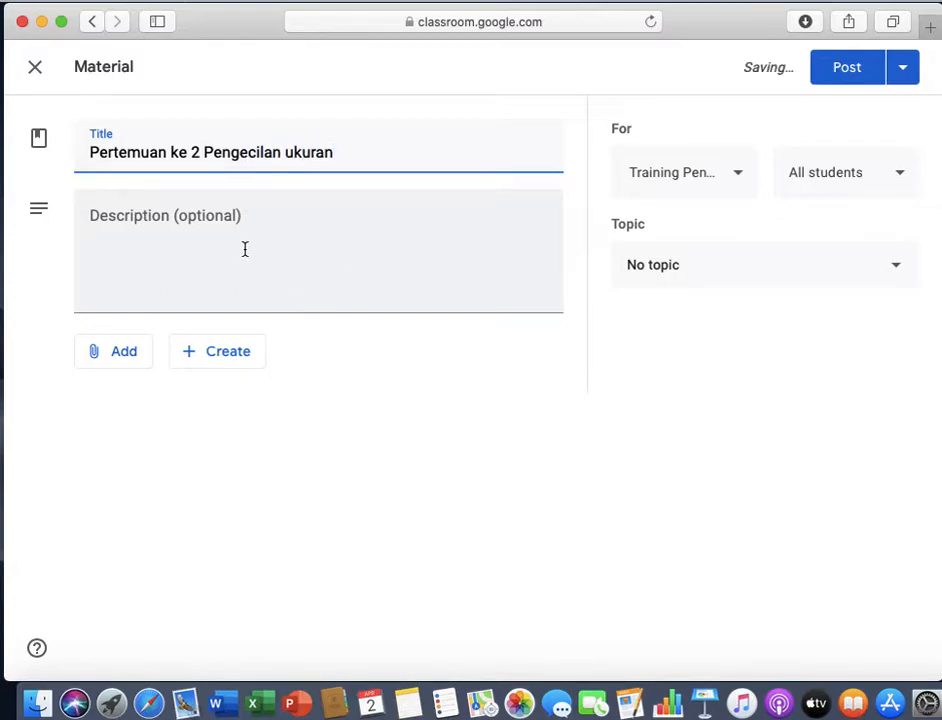
Review the sources for attaching files and the file types that can be created for the material.
left_click(138, 360)
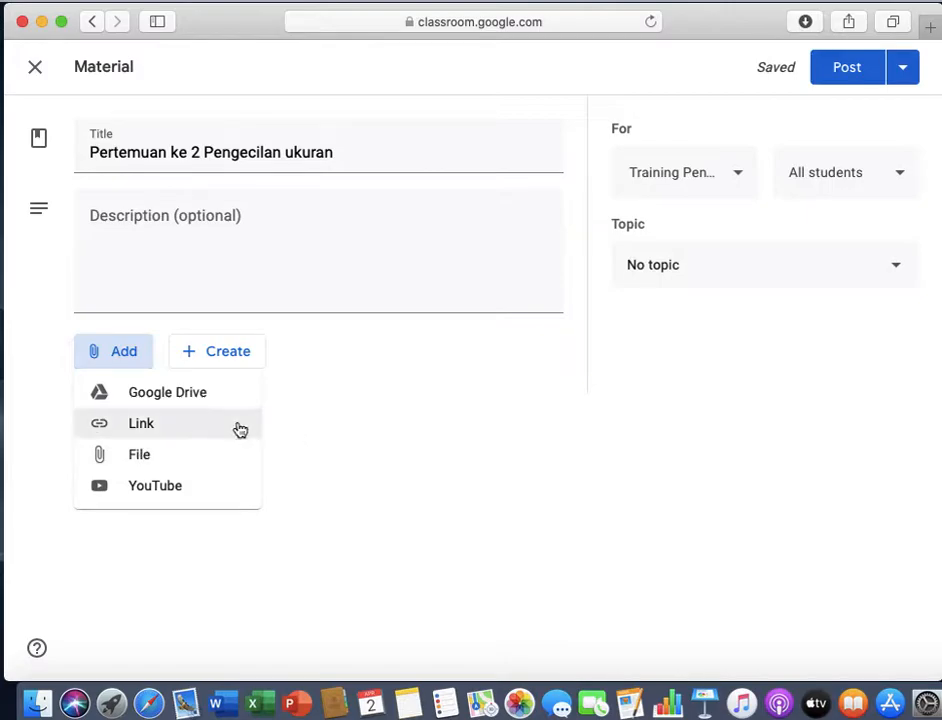
left_click(318, 395)
left_click(231, 368)
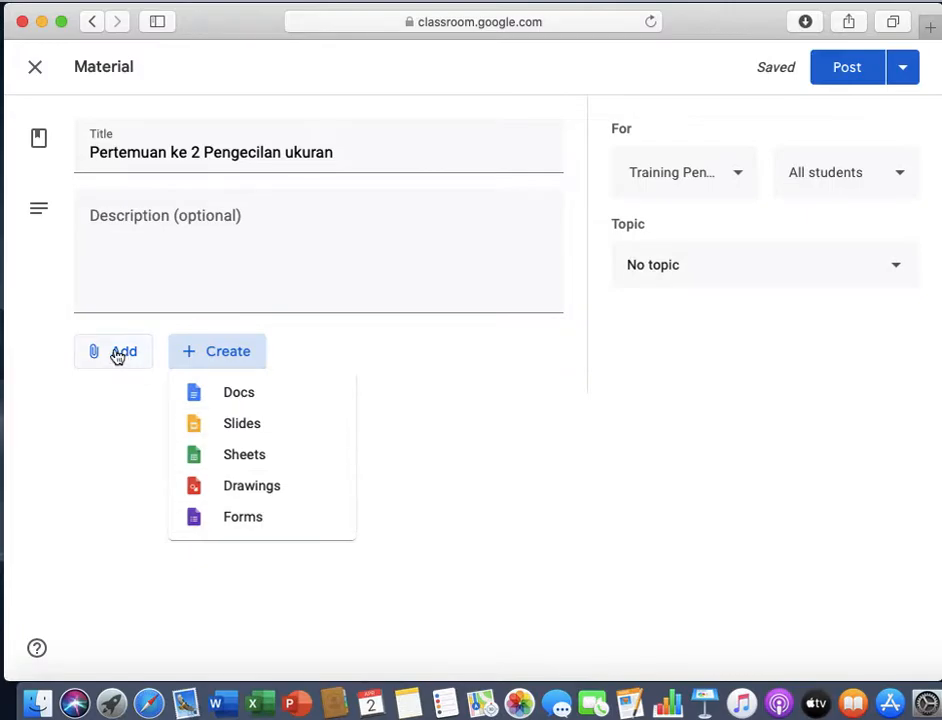
left_click(117, 357)
Start attaching a file to the material and open the Classroom folder in My Drive.
left_click(117, 356)
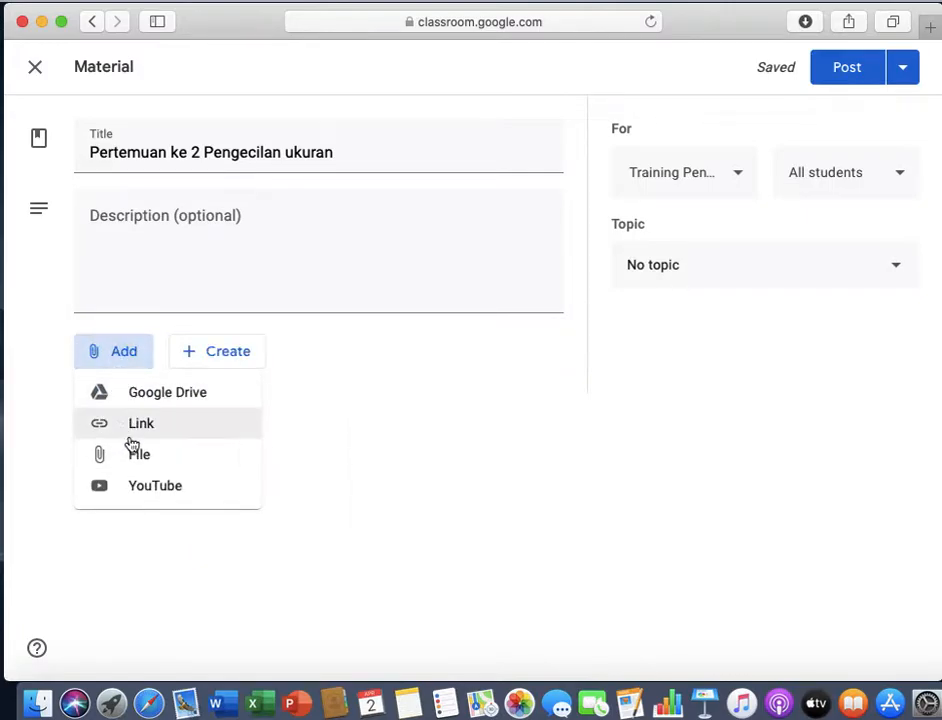
left_click(127, 466)
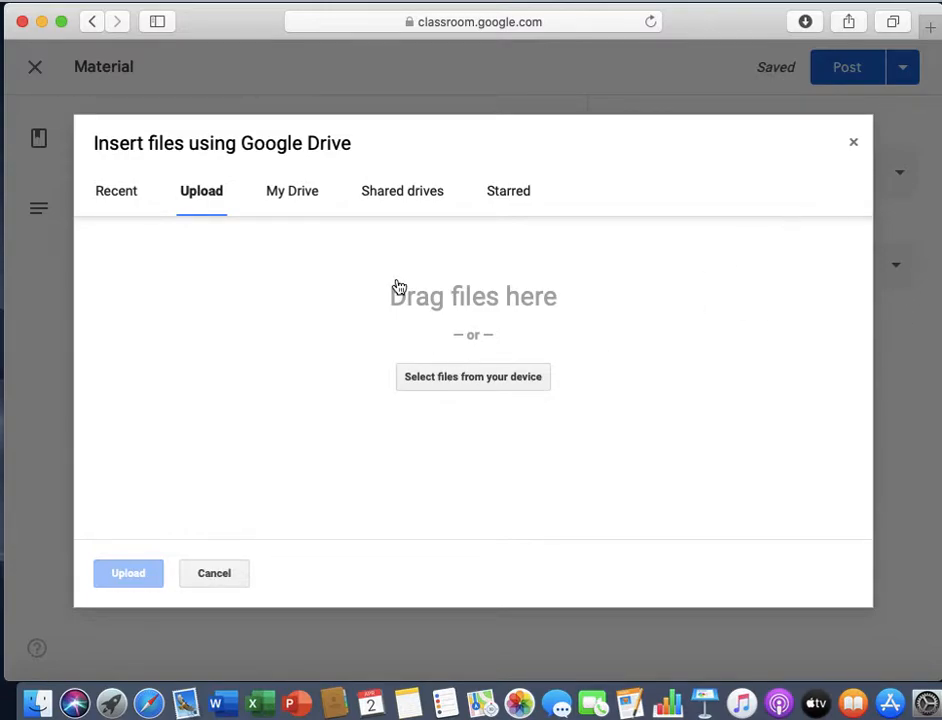
left_click(290, 201)
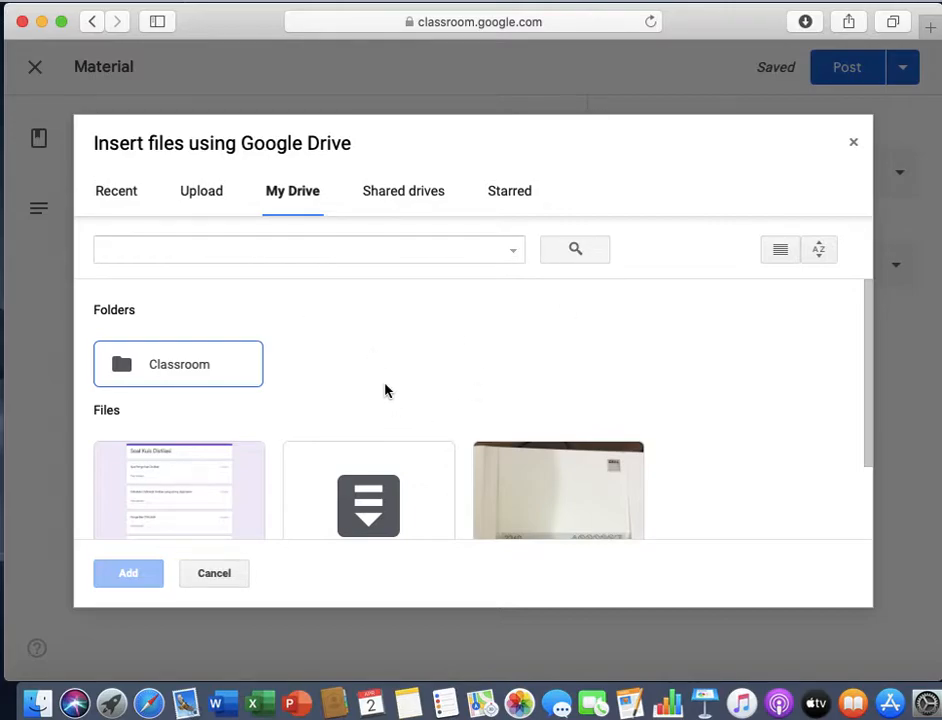
double_click(172, 374)
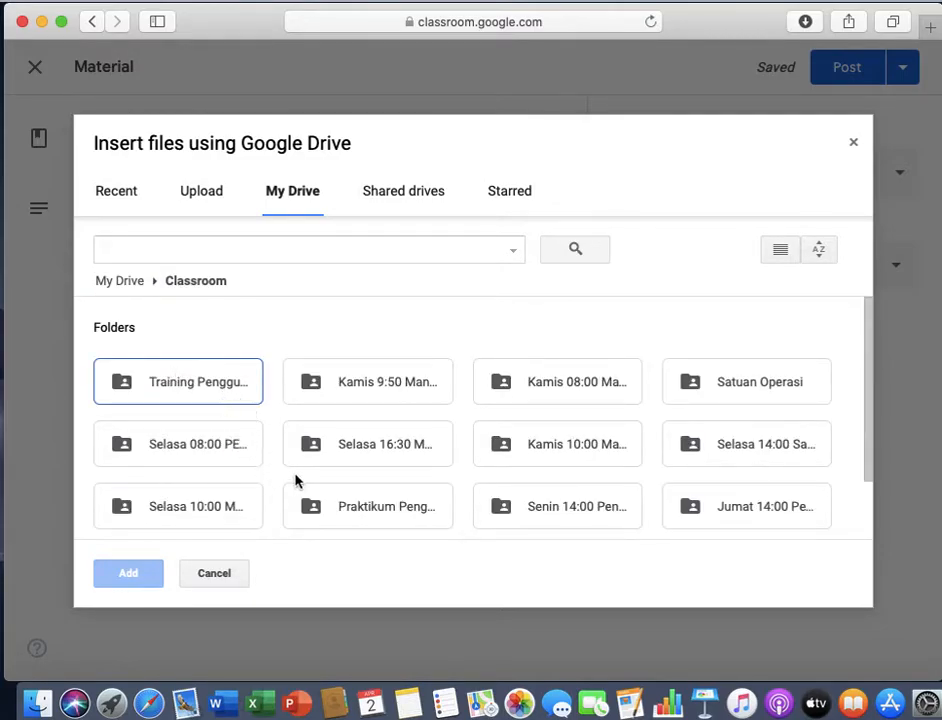
Look through the Satuan Operasi and Selasa 14:00 Satuan Operasi Kelas 1 folders for a file to attach.
double_click(713, 391)
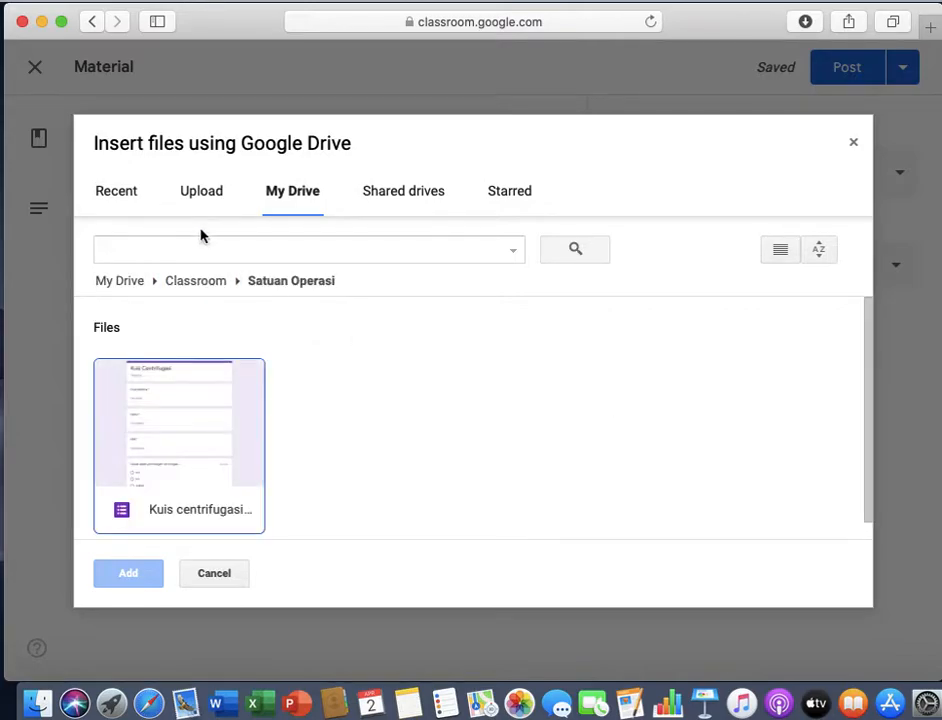
left_click(198, 284)
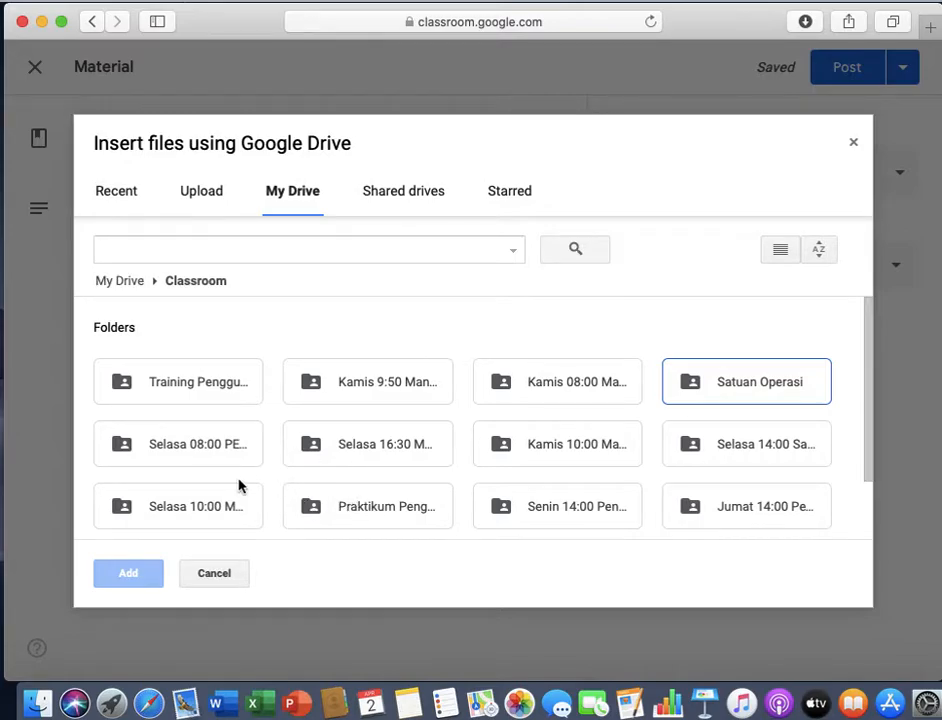
double_click(712, 447)
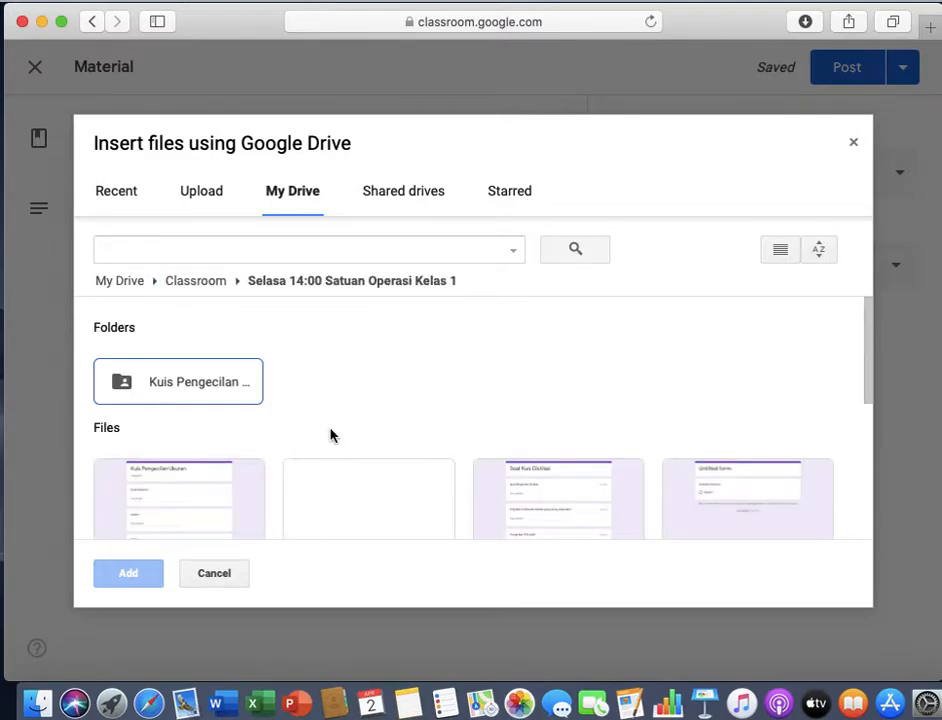
scroll(332, 438, "down", 3)
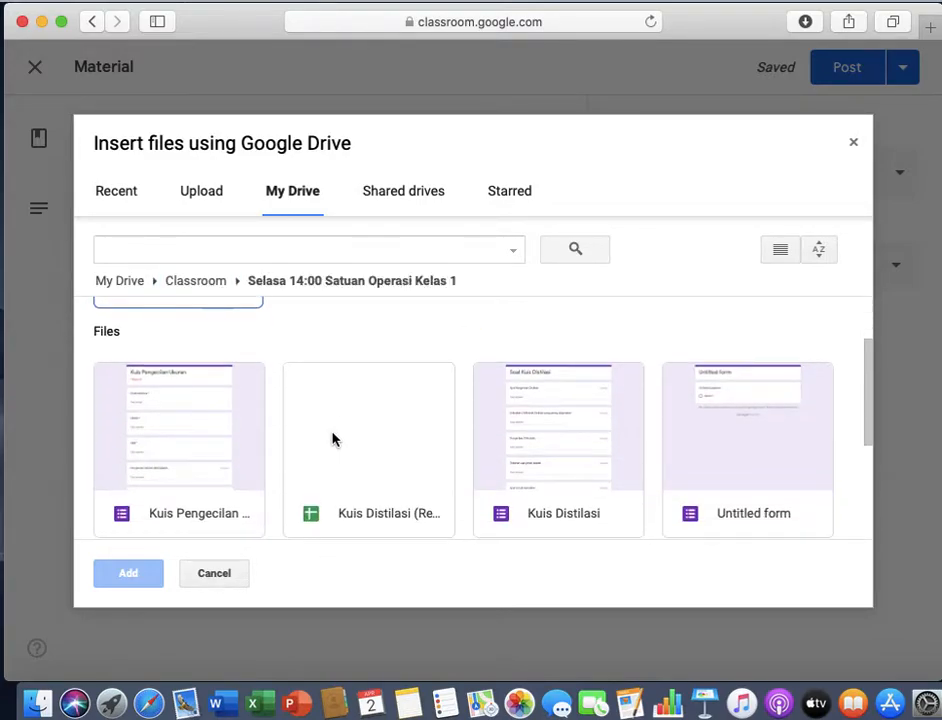
scroll(484, 423, "up", 2)
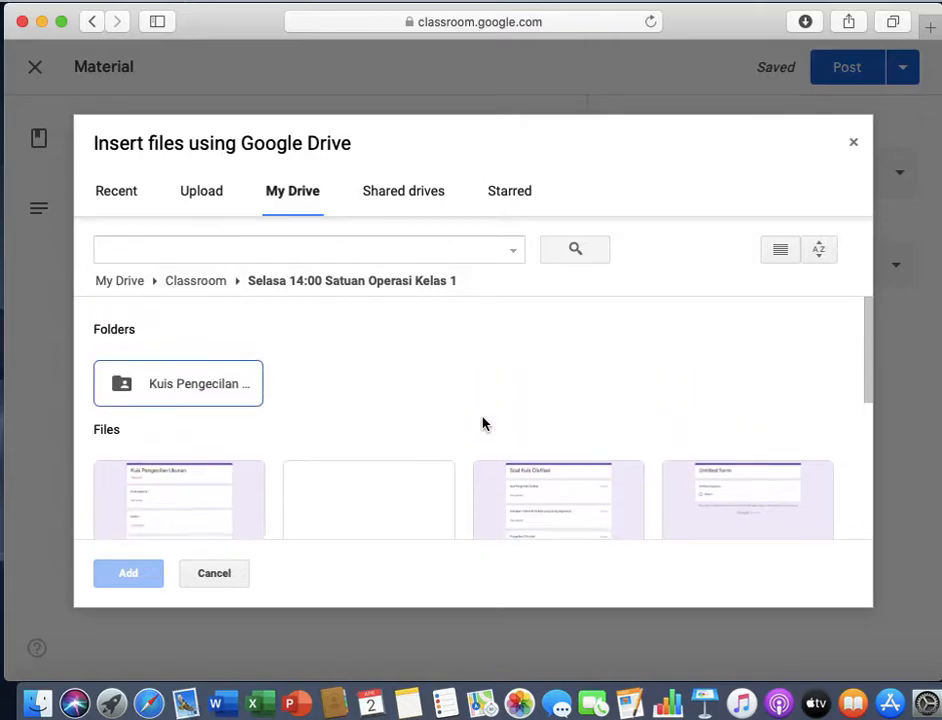
double_click(193, 385)
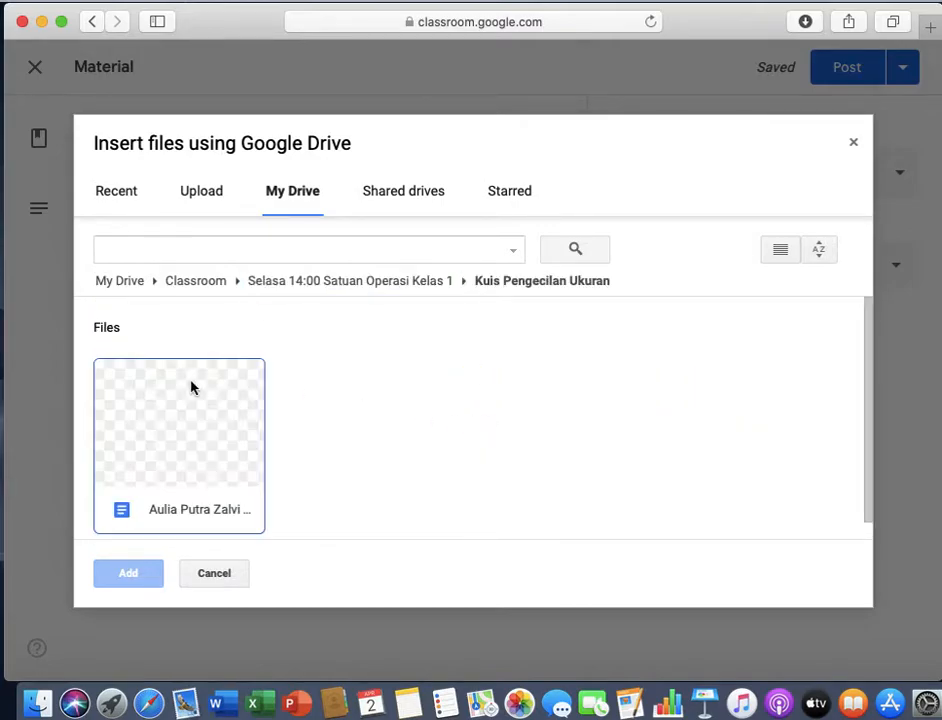
left_click(342, 284)
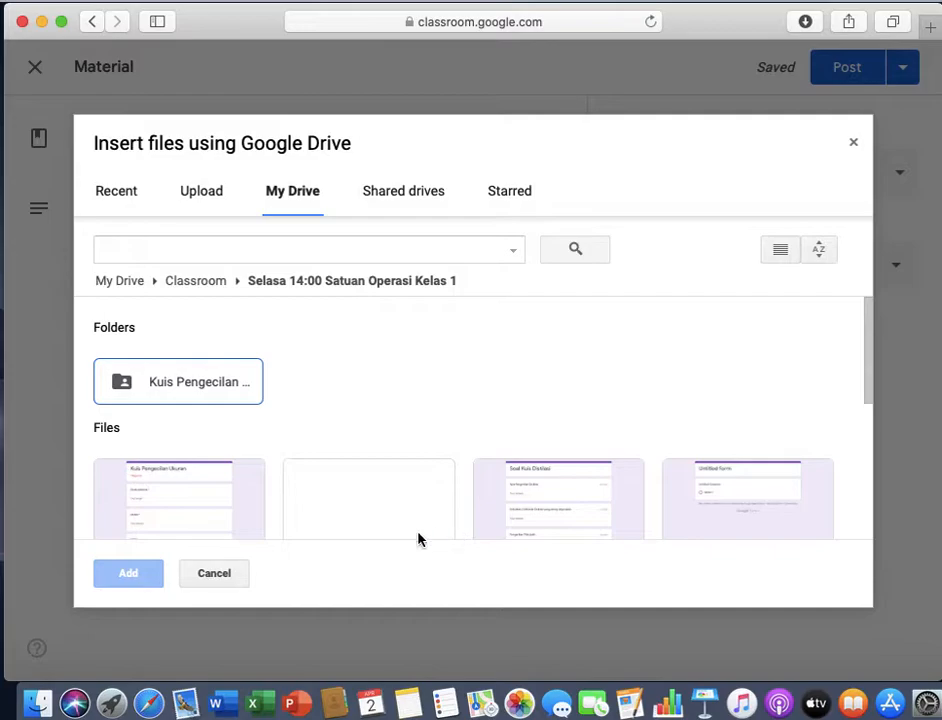
scroll(418, 540, "down", 1)
scroll(418, 540, "down", 3)
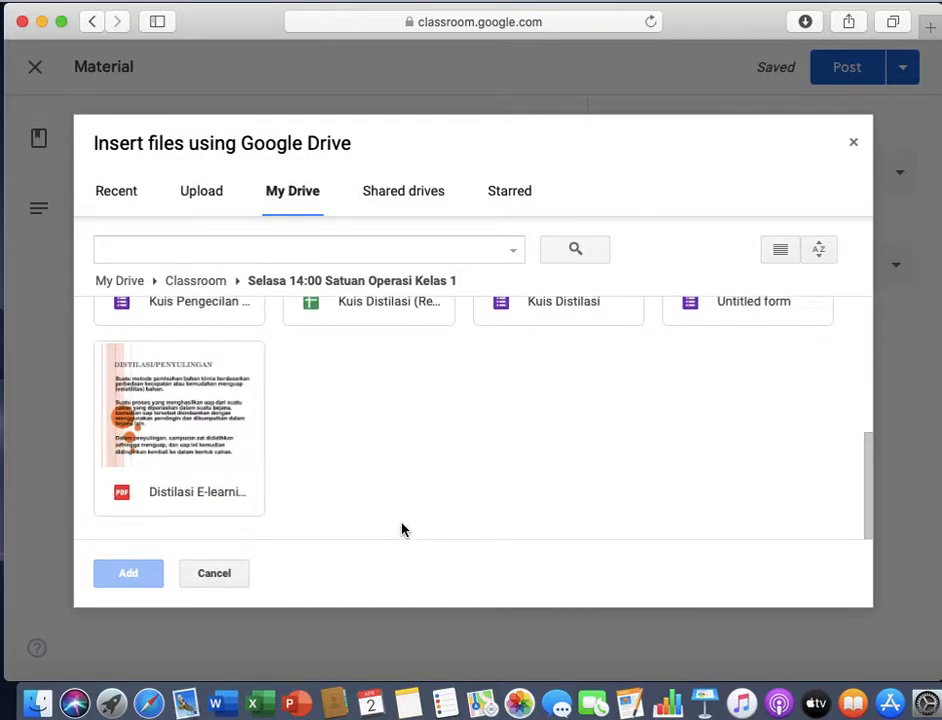
scroll(343, 451, "up", 1)
left_click(210, 285)
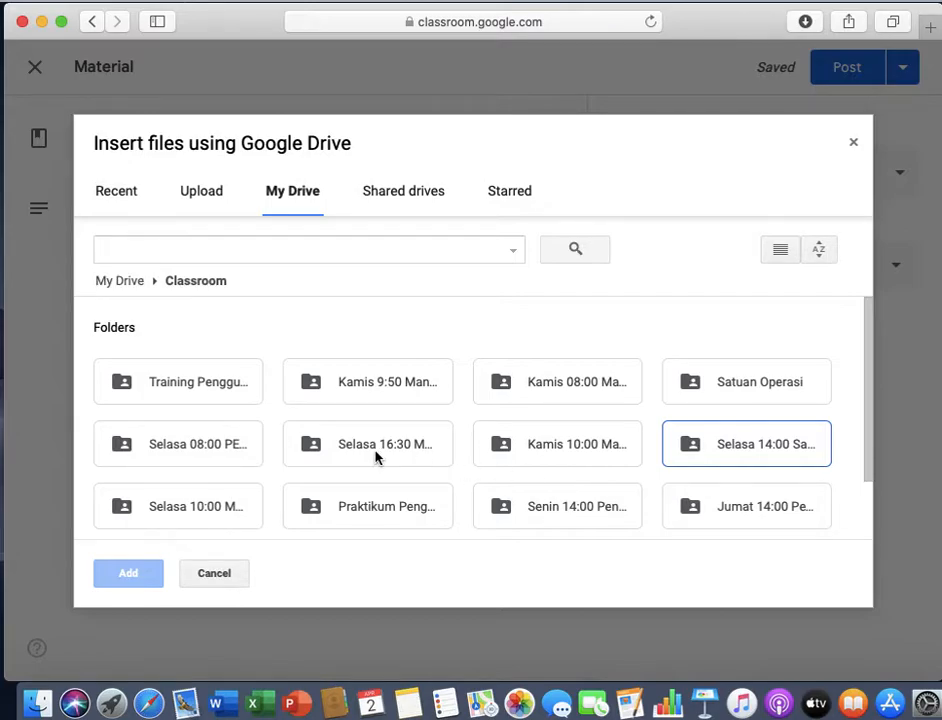
double_click(711, 389)
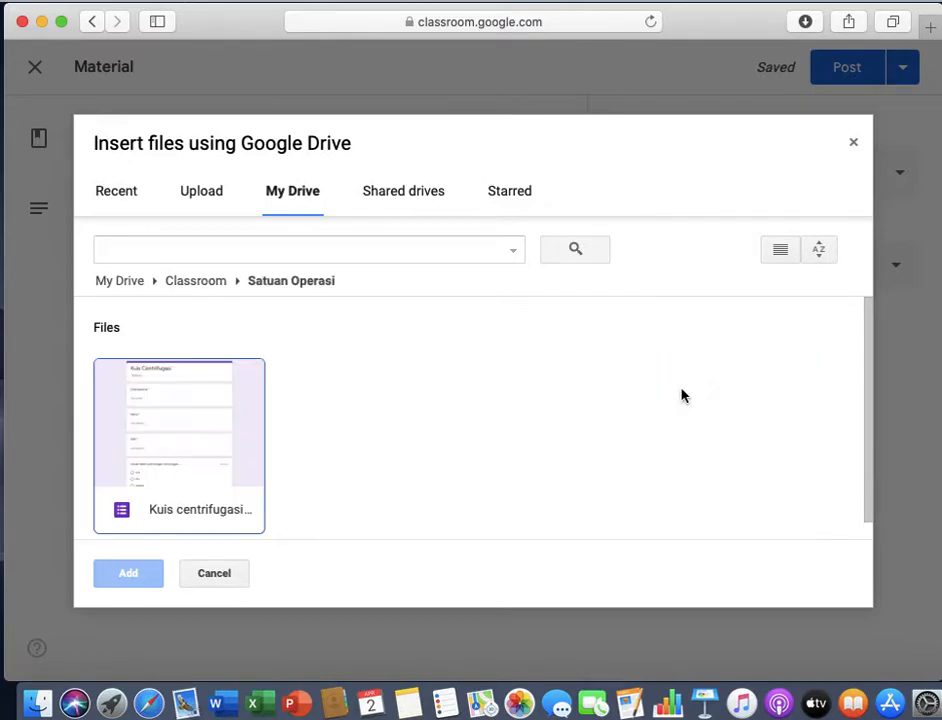
left_click(205, 286)
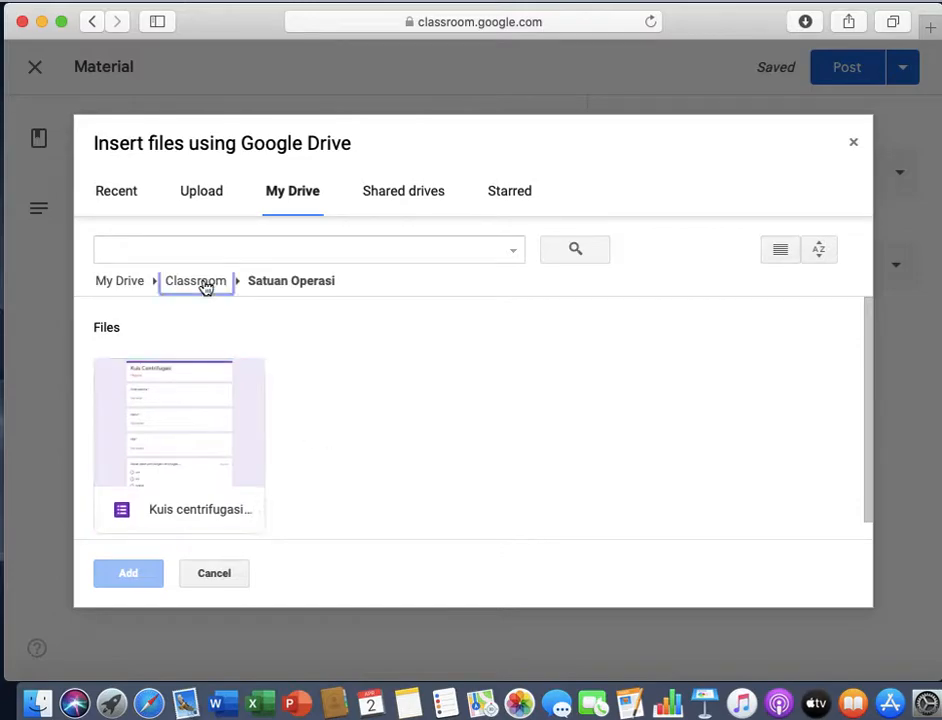
scroll(252, 381, "down", 2)
scroll(464, 397, "up", 2)
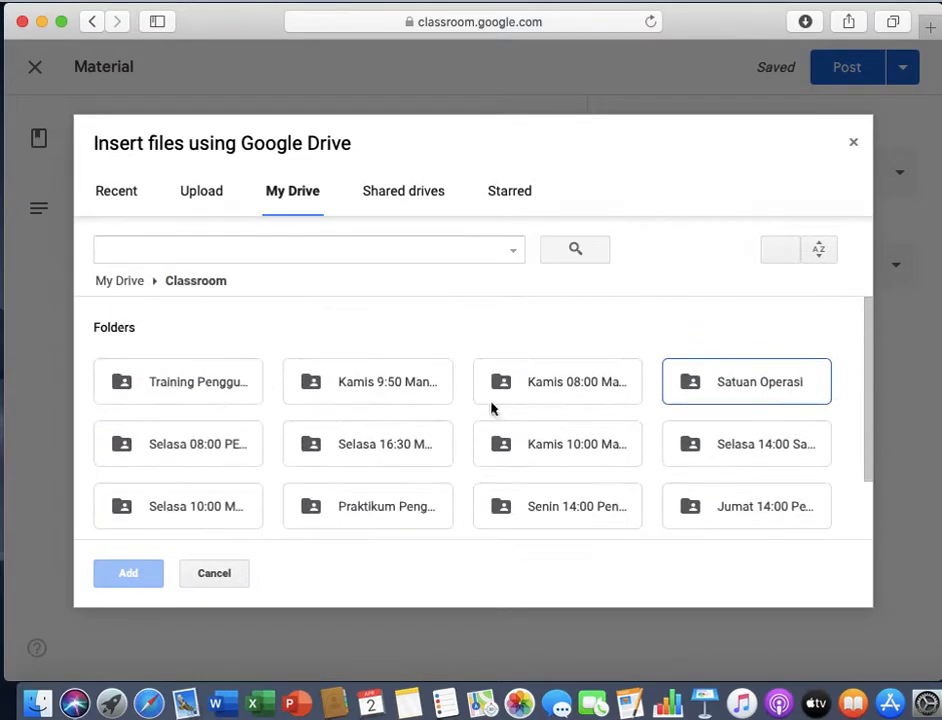
Attach Distilasi E-learning.pdf from the Selasa 14:00 Satuan Operasi Kelas 1 folder to the material.
double_click(704, 450)
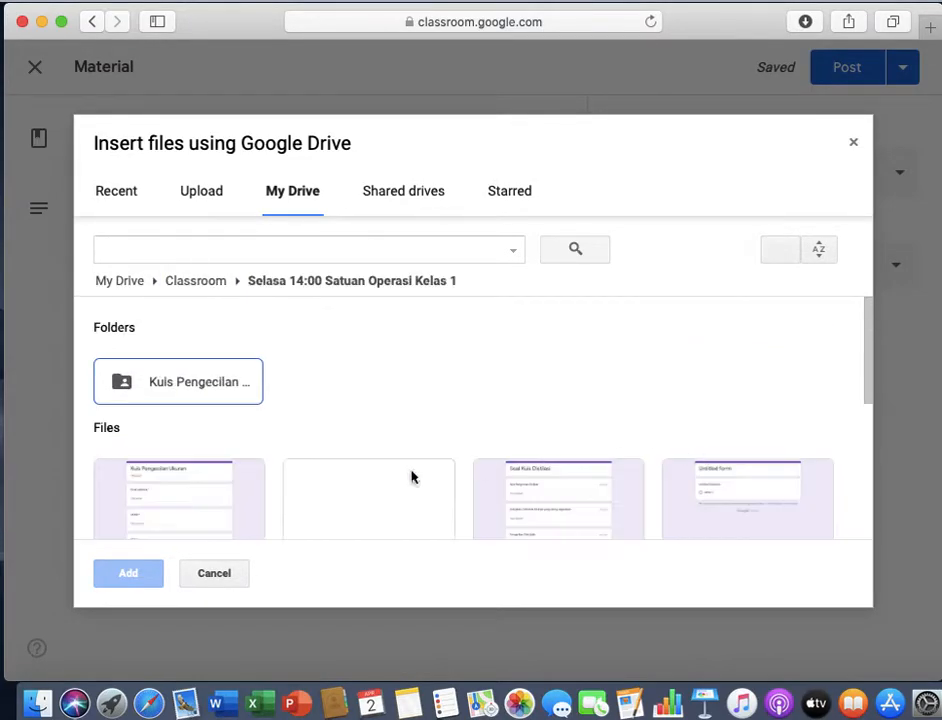
scroll(266, 437, "down", 5)
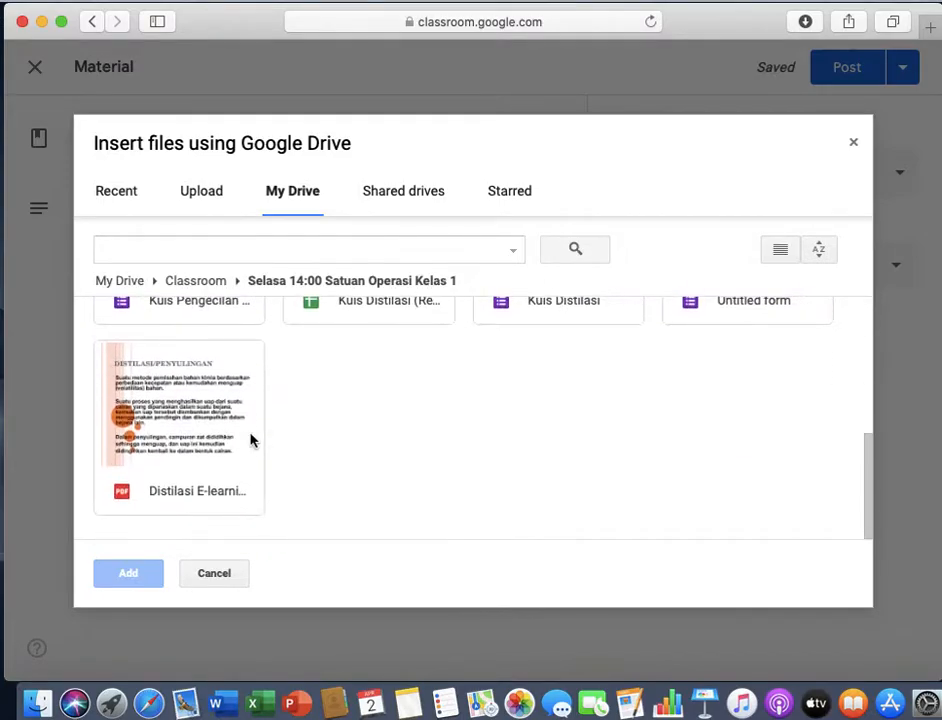
double_click(198, 435)
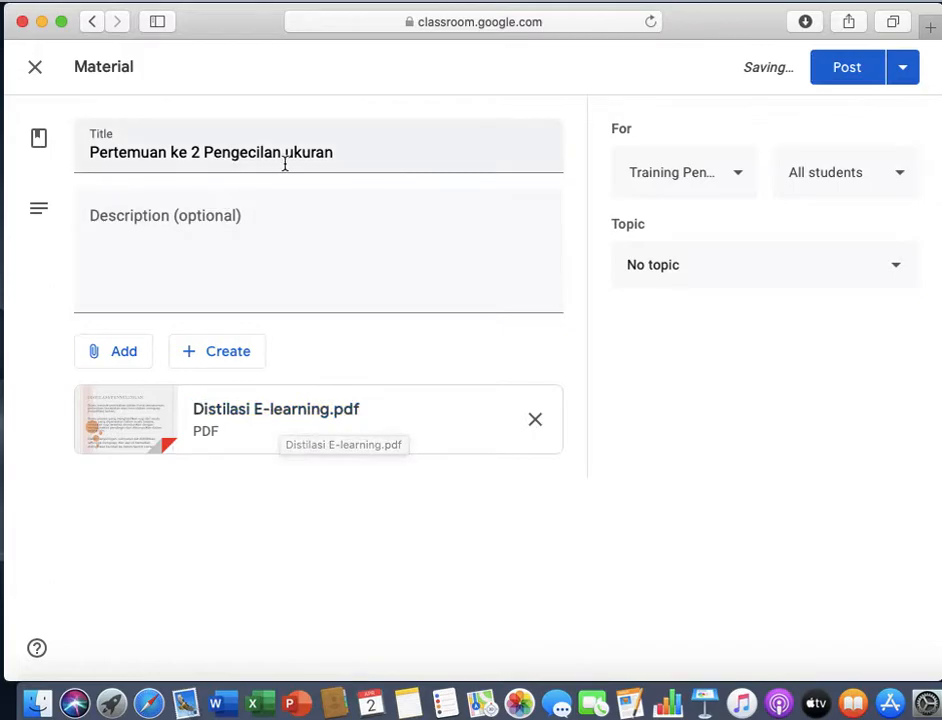
Change the material's title to Pertemuan ke 2 Distilasi.
left_click_drag(336, 152, 201, 155)
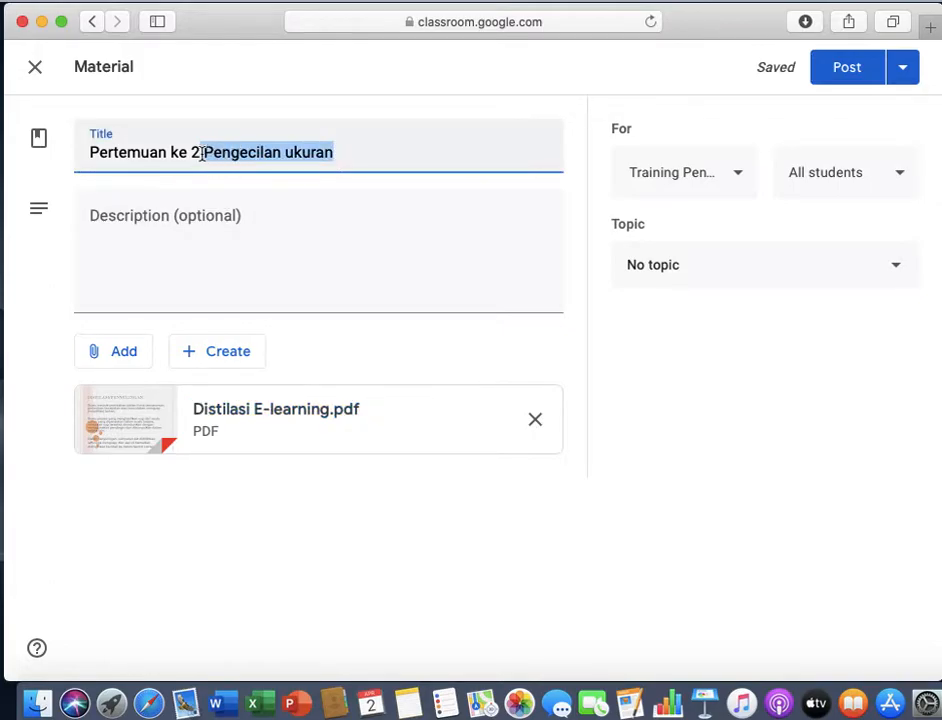
type("Distilasi")
left_click(198, 152)
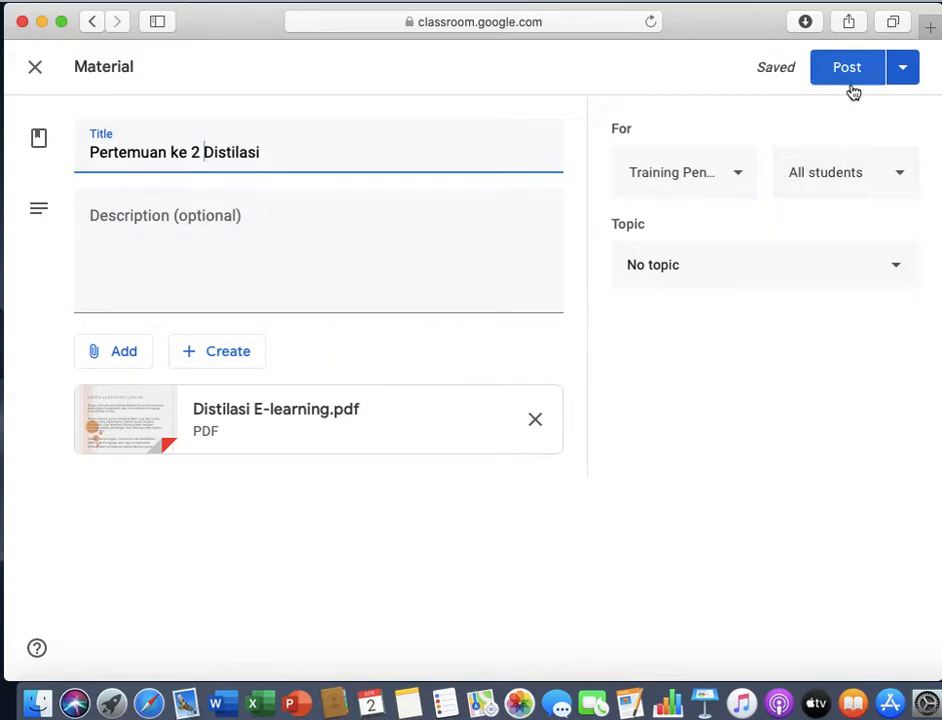
Check the classes the material can go to and set its scheduled posting date to Apr 20, 2020.
left_click(748, 180)
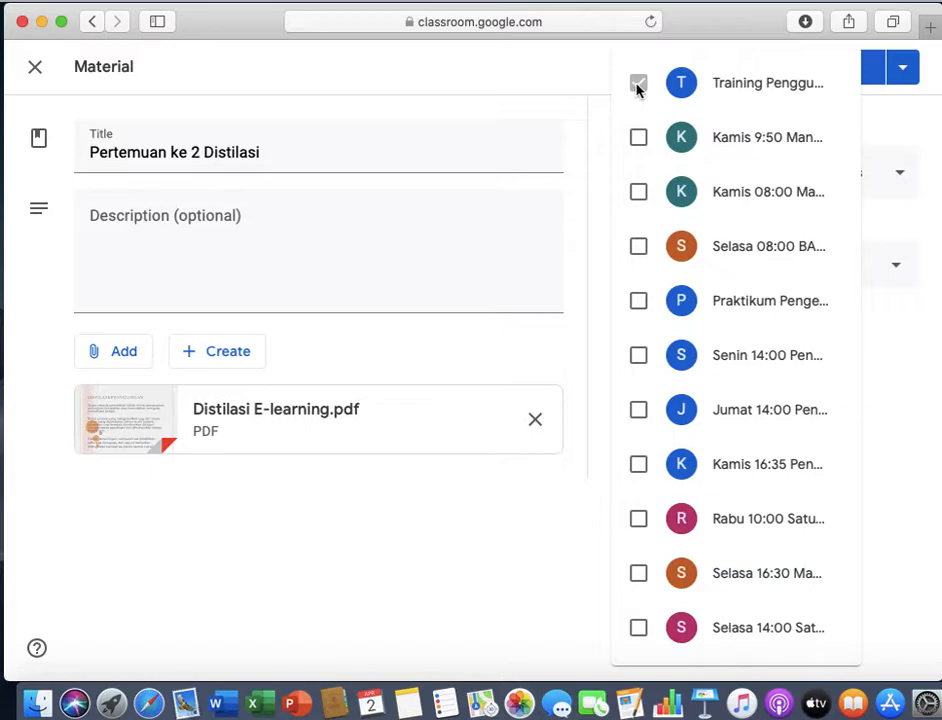
left_click(905, 352)
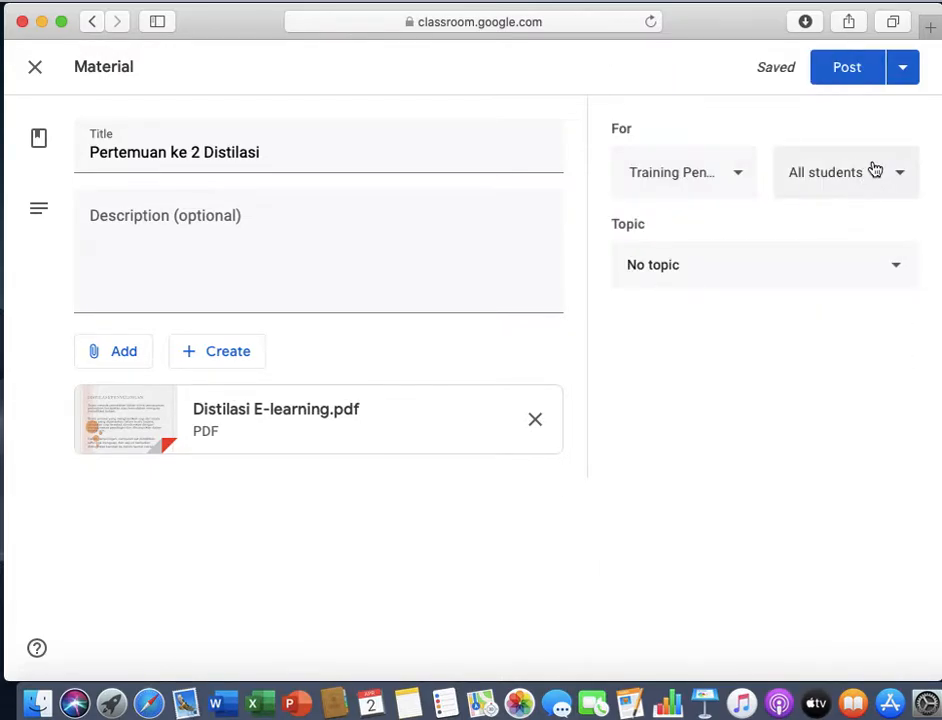
left_click(900, 72)
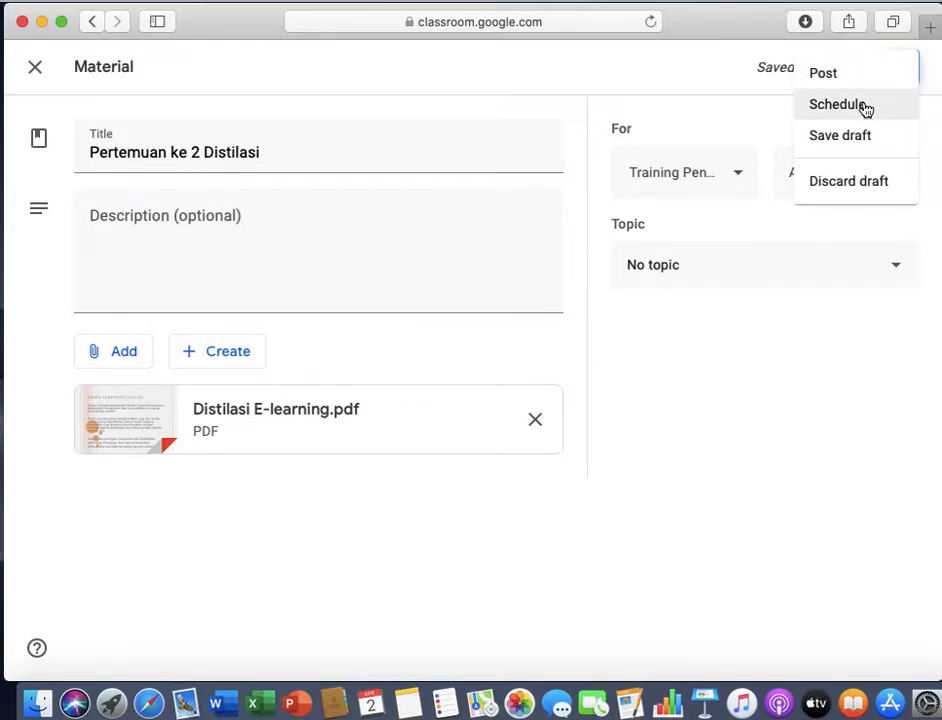
left_click(865, 108)
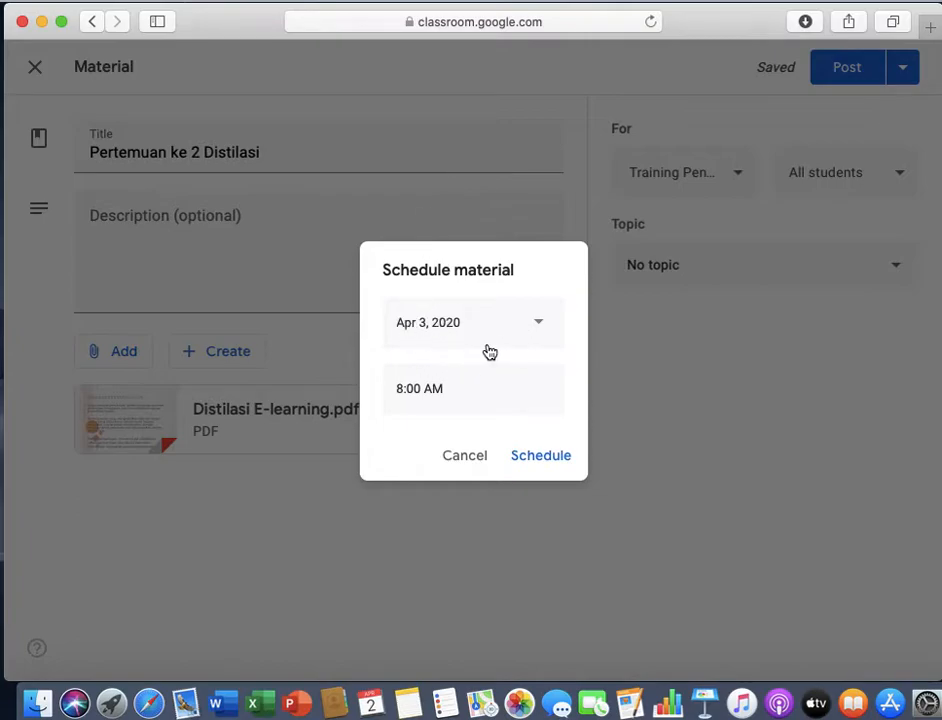
left_click(540, 326)
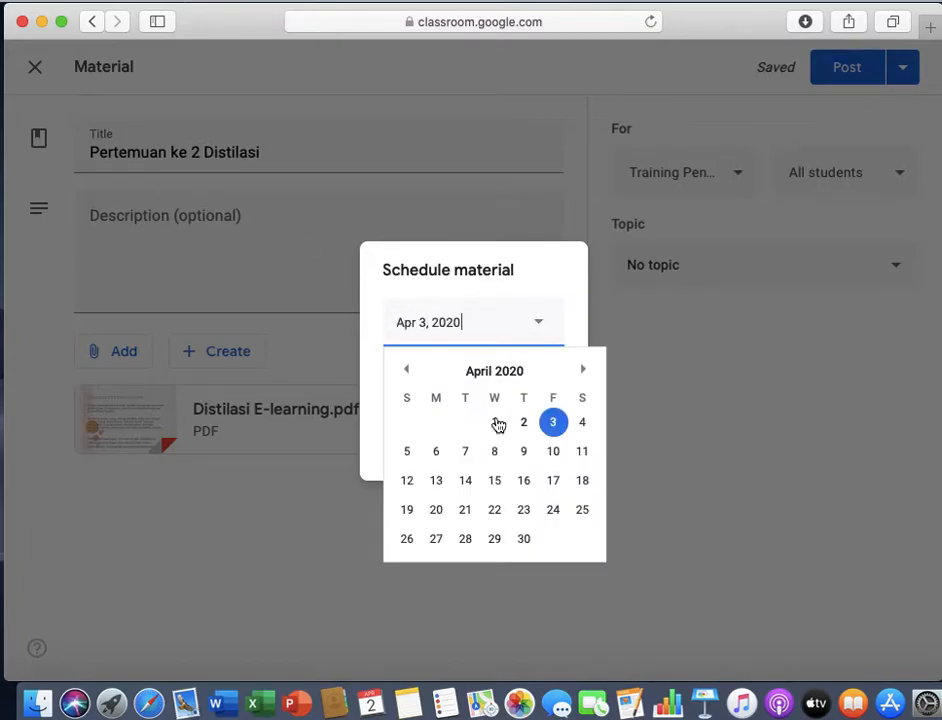
left_click(440, 516)
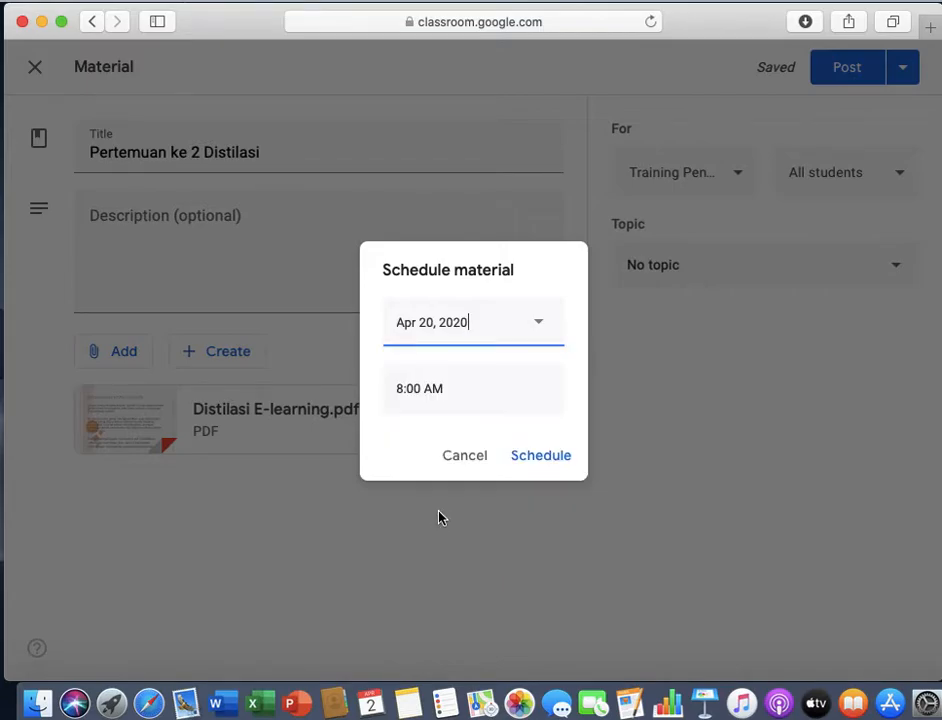
Set the material's posting time to 8:00 PM and schedule it.
left_click(527, 408)
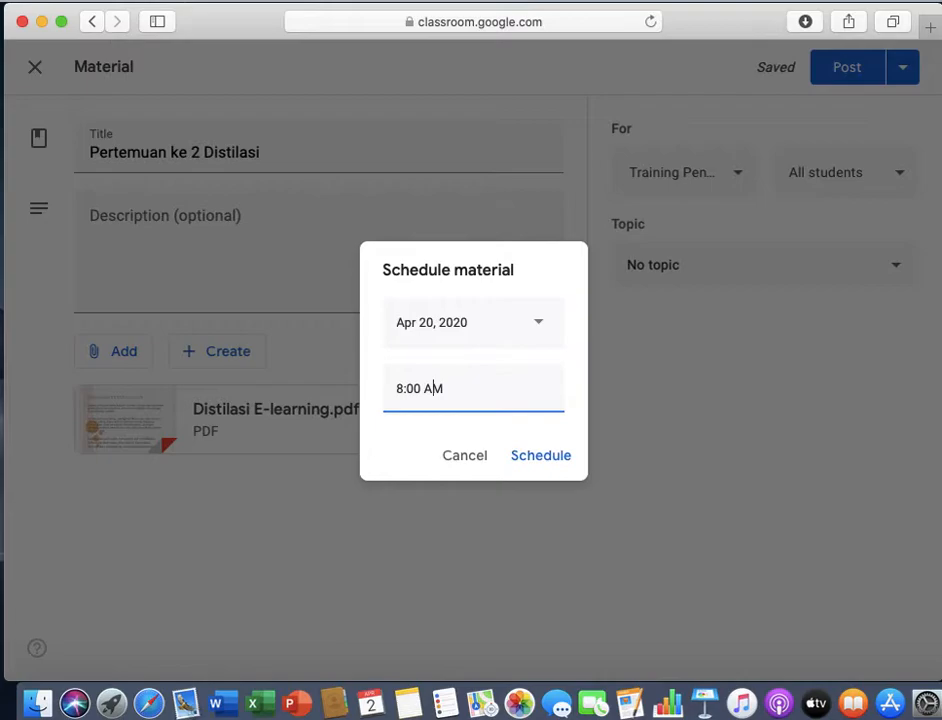
left_click(541, 457)
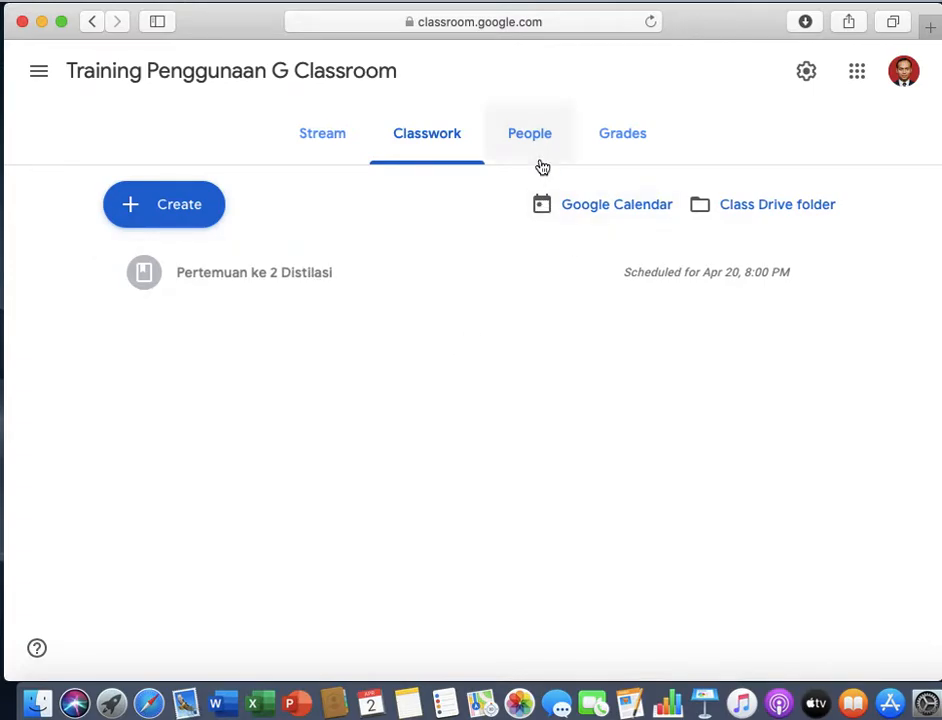
Create a new classwork assignment titled Ujian Pengecilan Ukuran.
left_click(188, 219)
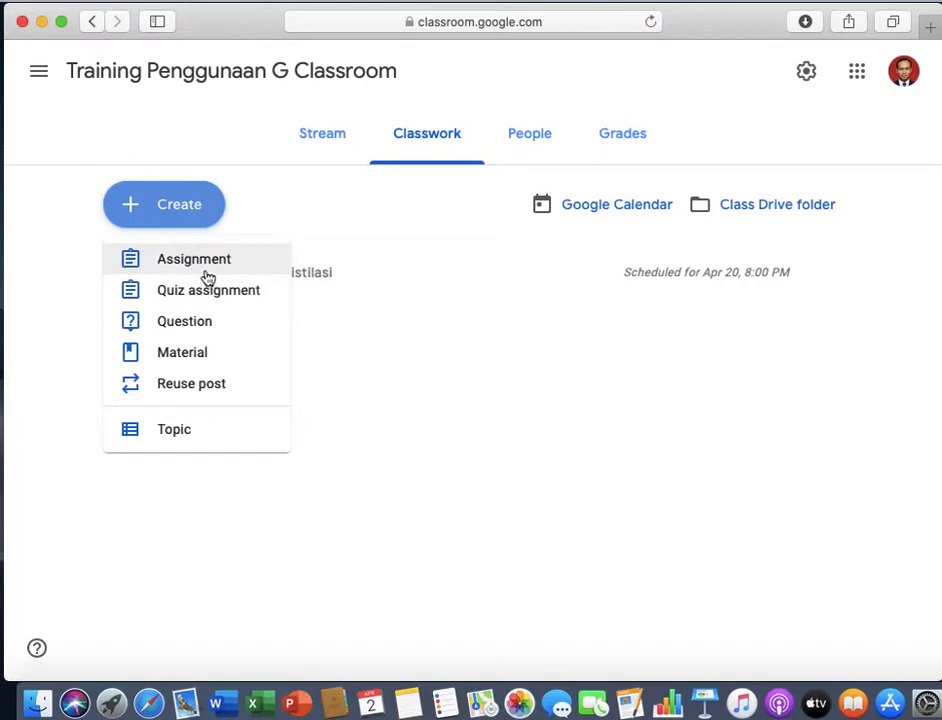
left_click(200, 271)
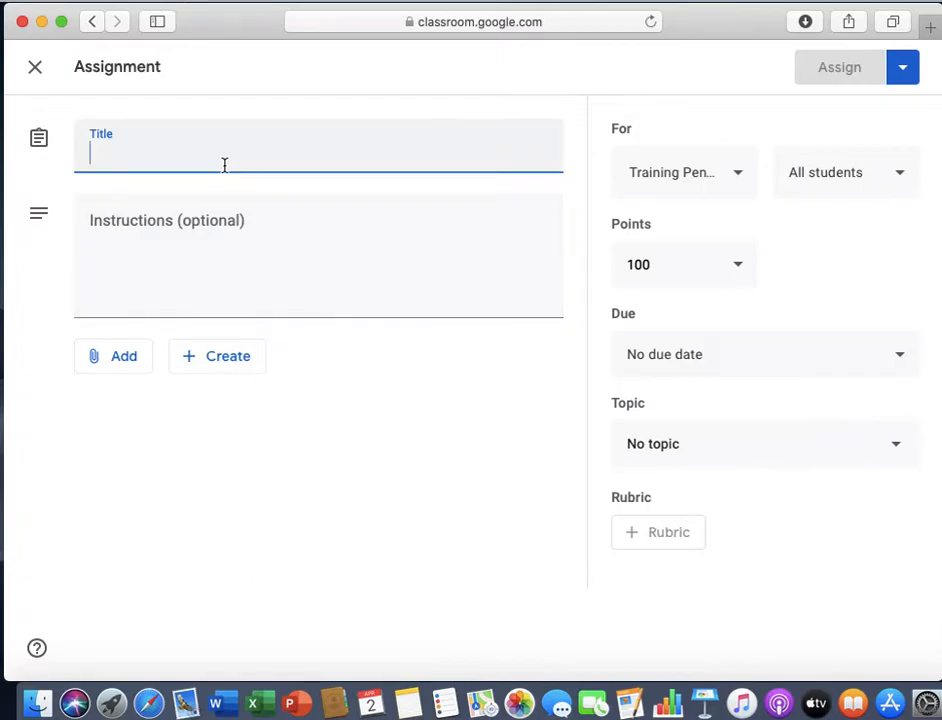
type("Ujian")
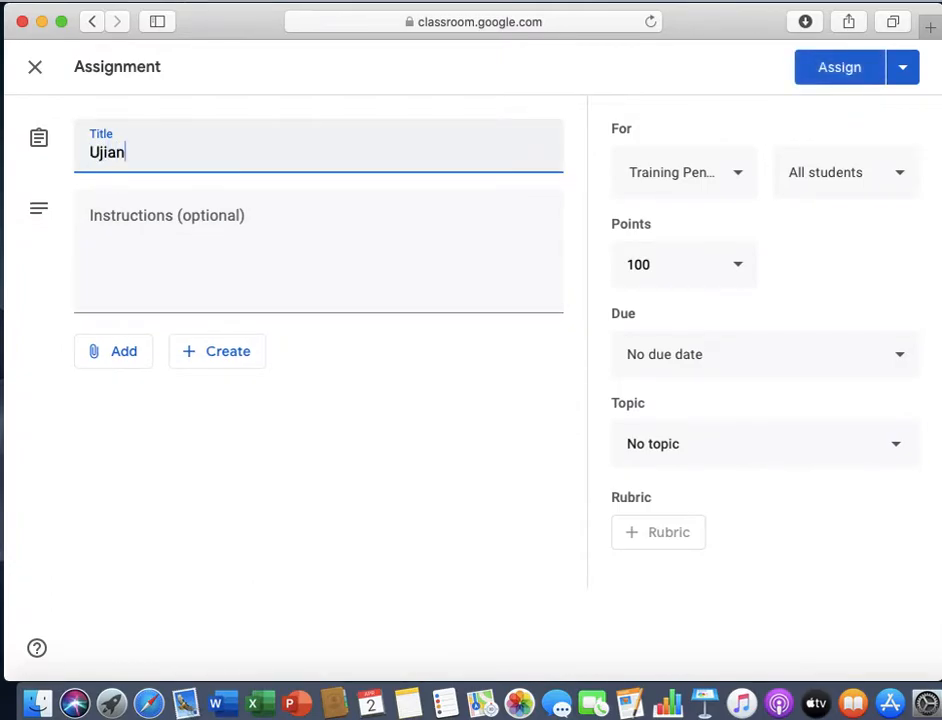
type(" Pengecilan Ukuran")
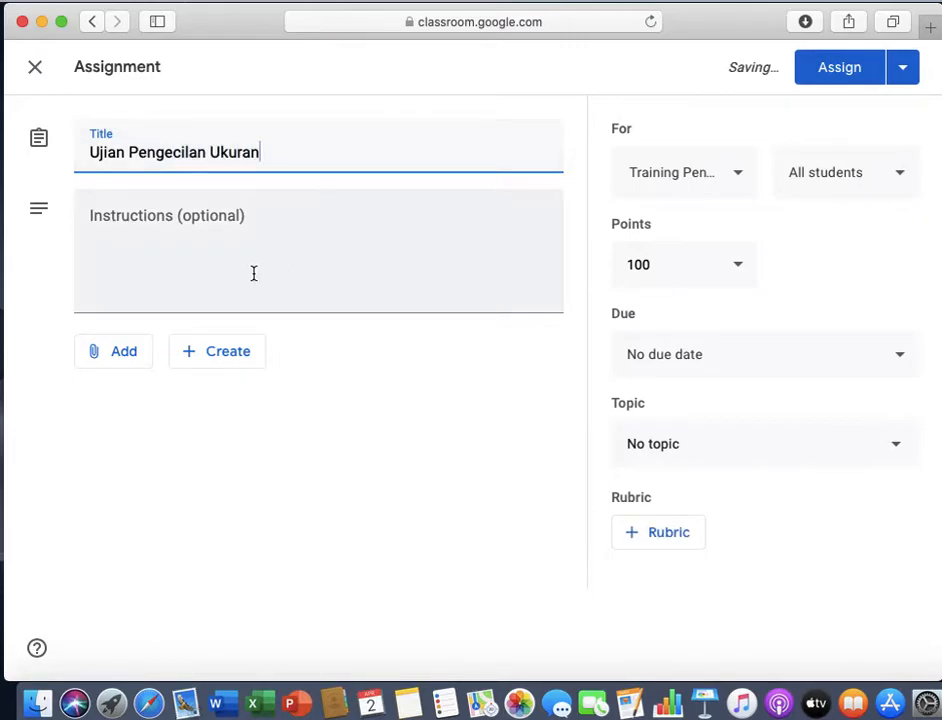
Enter the assignment's instructions as "Silahkan buat pengertian Pengecilan Ukuran".
left_click(254, 274)
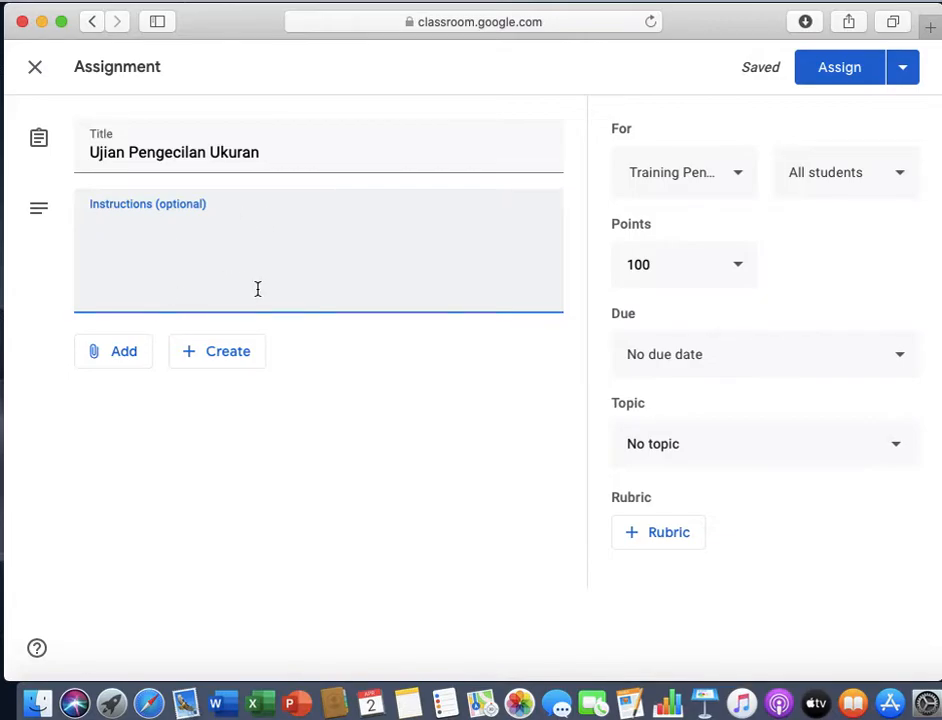
type("Silahkan buat penger")
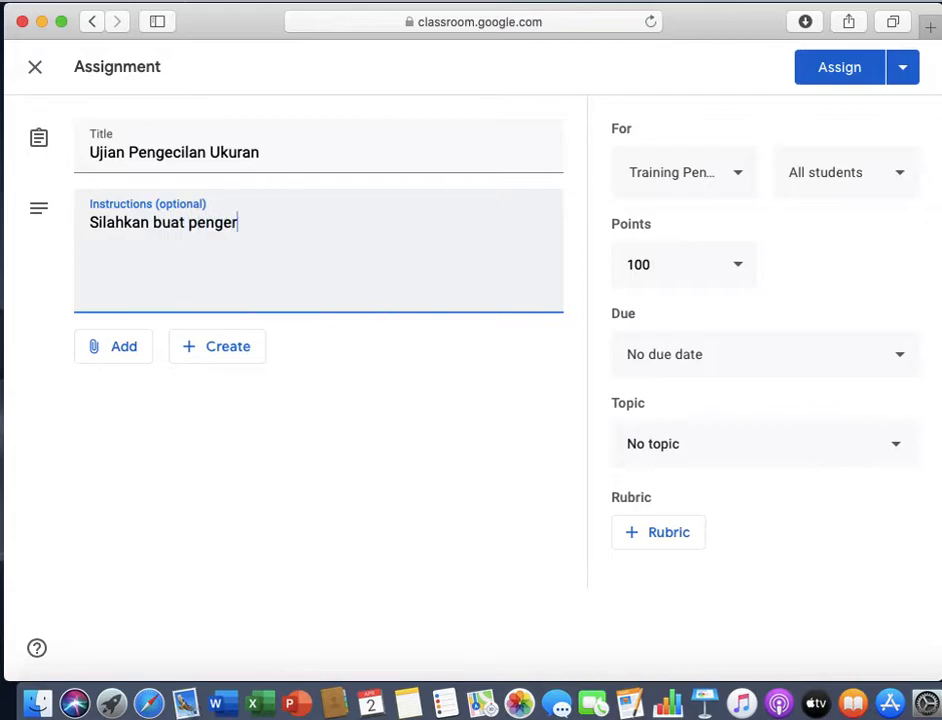
type("tian Penge")
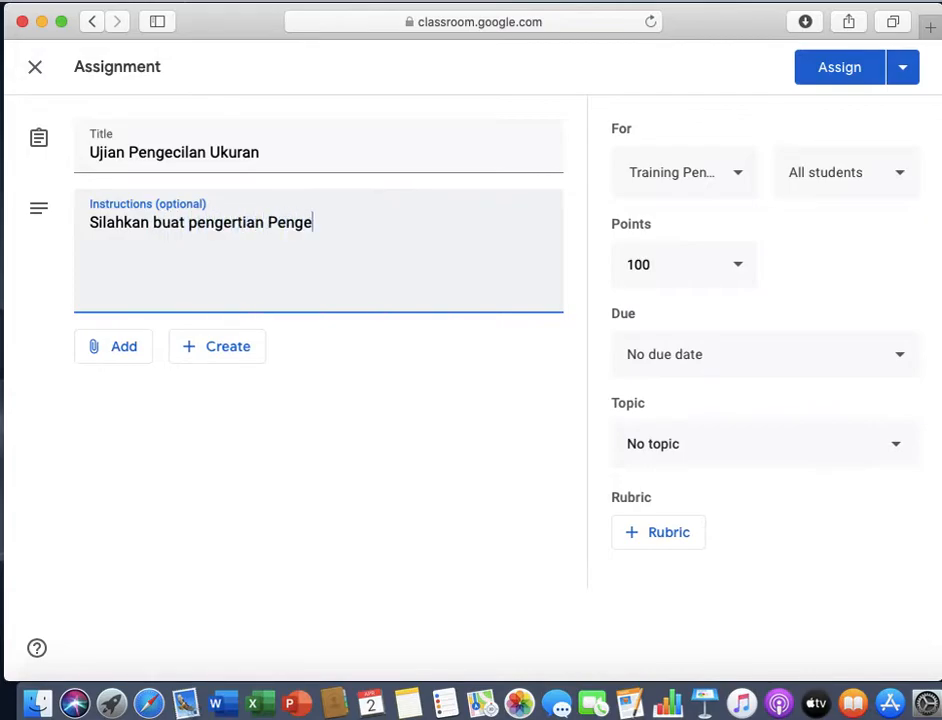
type("cilan Ukua")
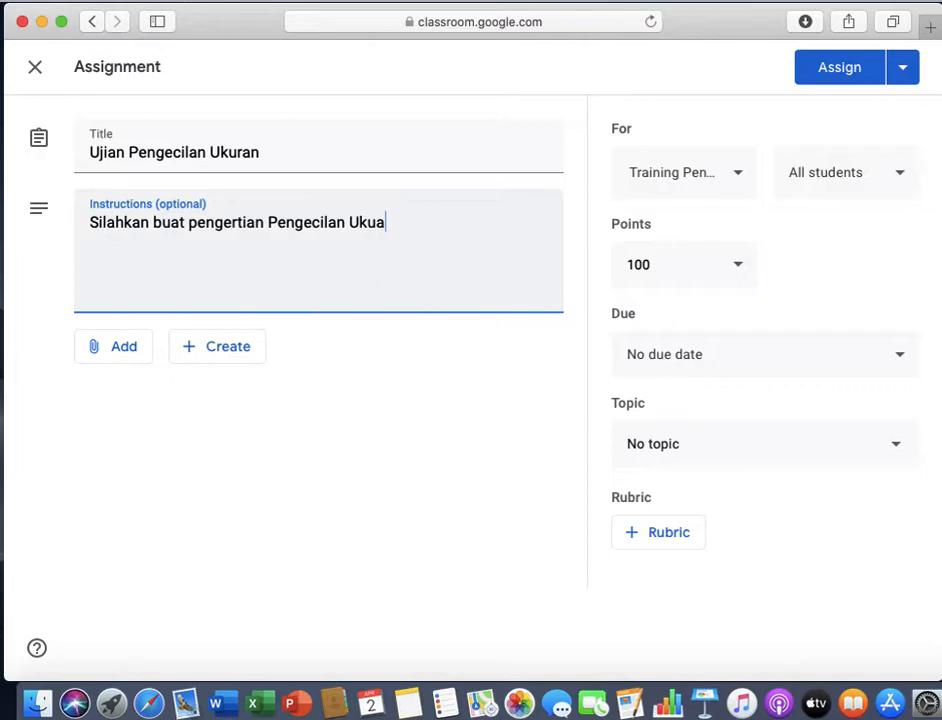
type("tan")
key("BackSpace")
key("BackSpace")
key("BackSpace")
type("ran")
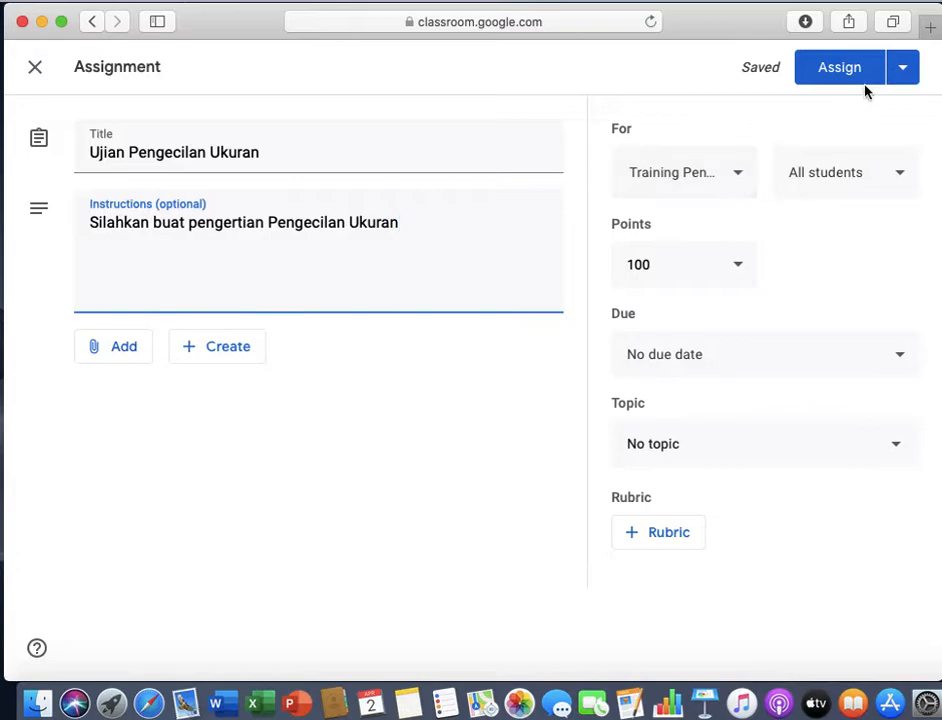
Schedule the Ujian Pengecilan Ukuran assignment for Apr 13, 2020 at the default time of 8:00 PM.
left_click(905, 70)
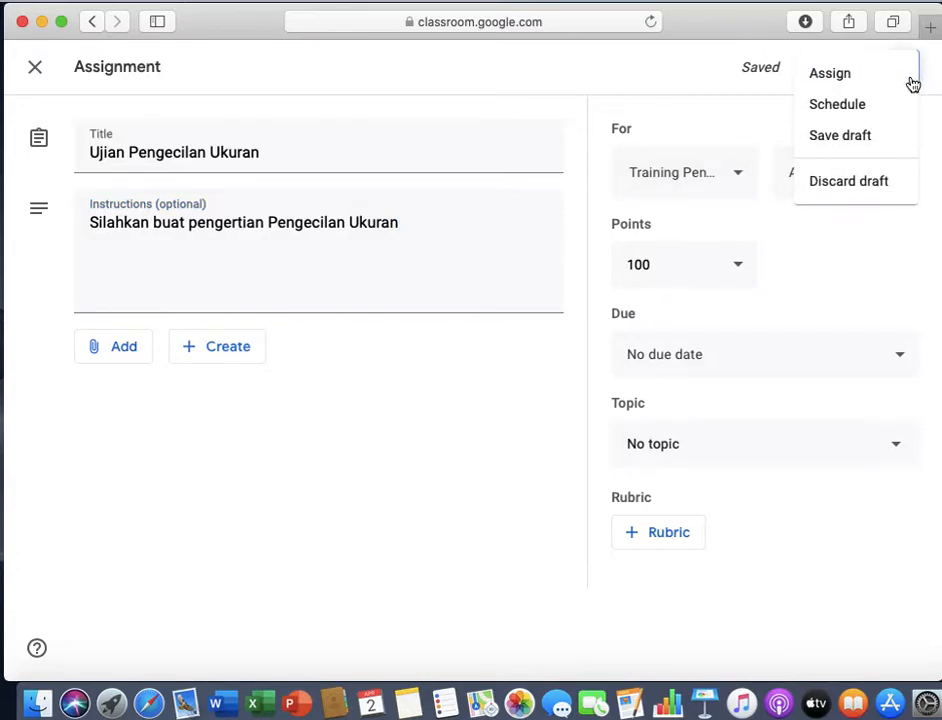
left_click(874, 118)
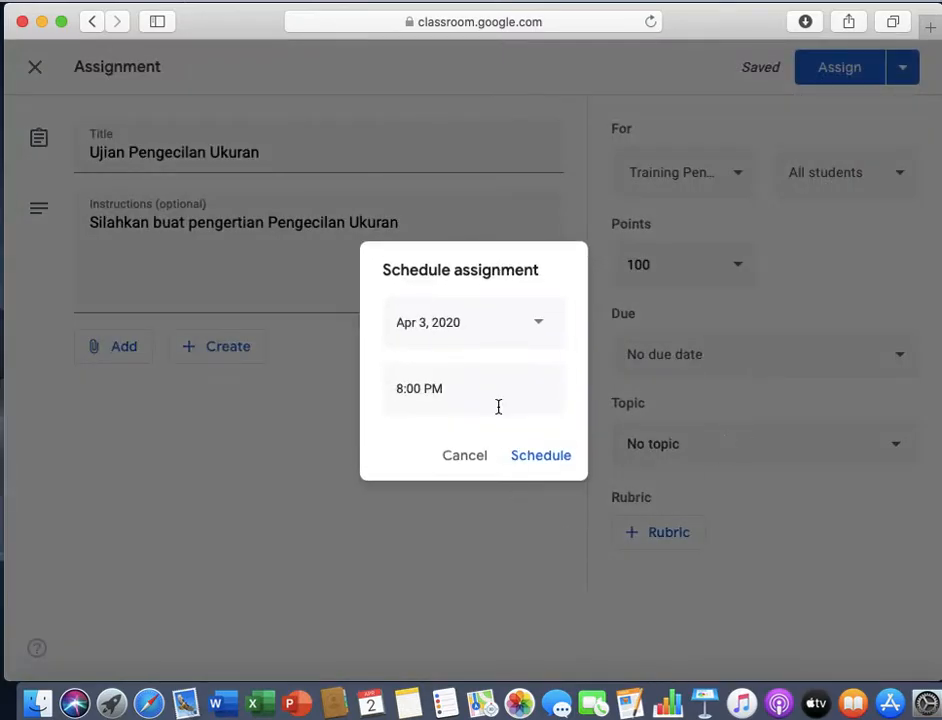
left_click(479, 329)
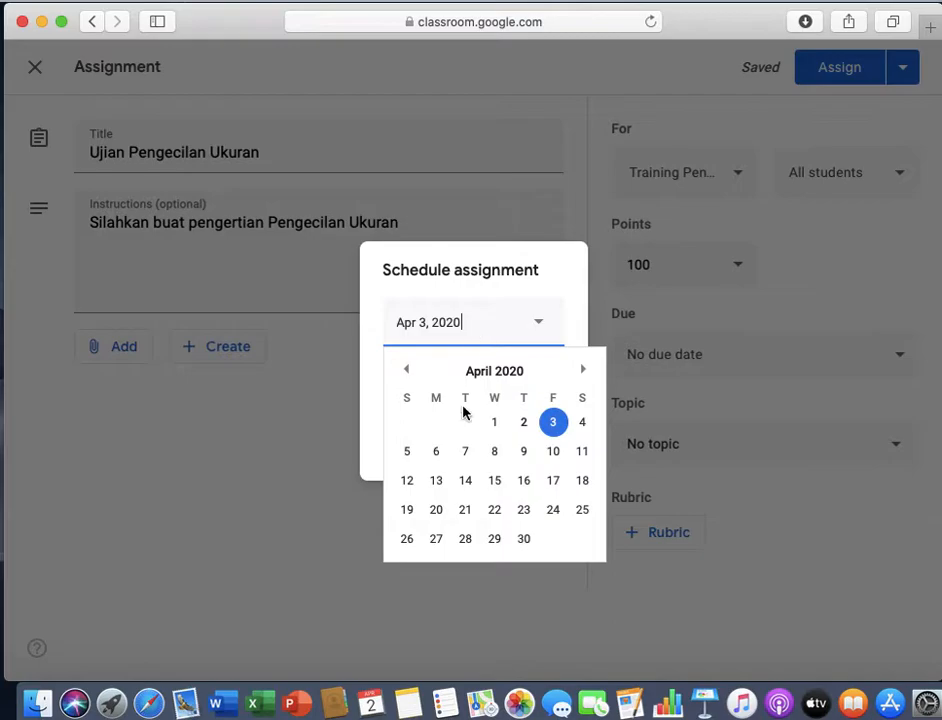
left_click(435, 483)
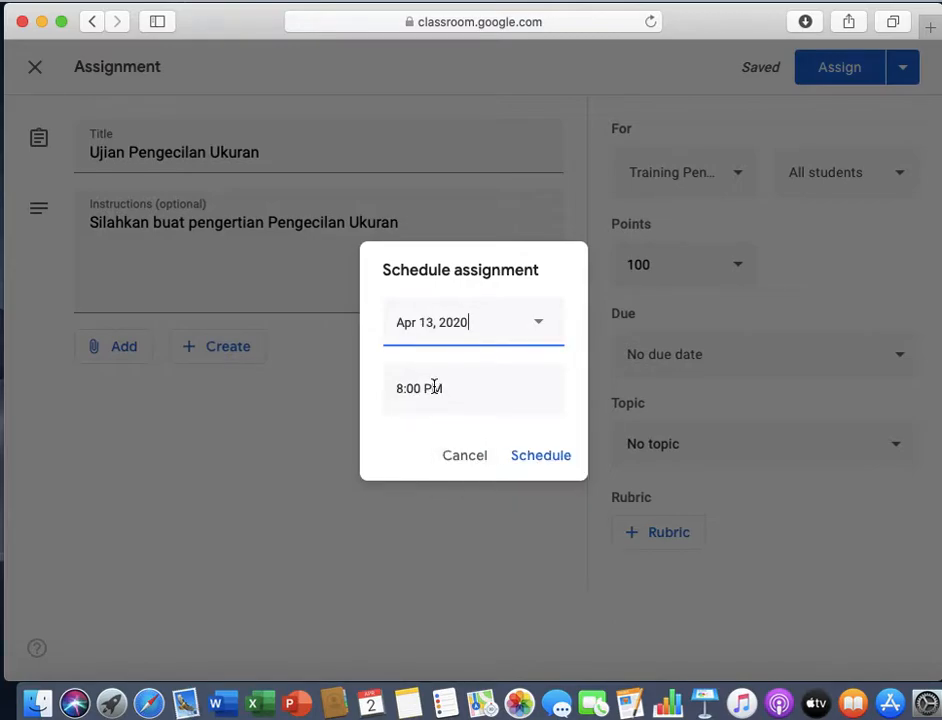
left_click(547, 459)
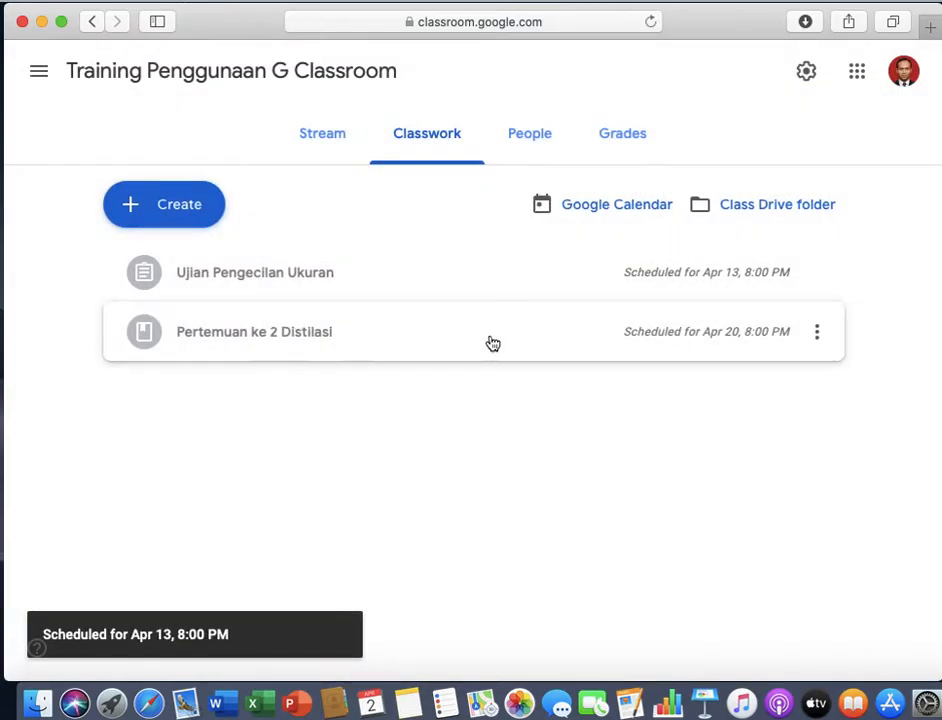
Edit the Pertemuan ke 2 Distilasi material to remove its scheduled posting time, and return to the classwork list.
left_click(818, 340)
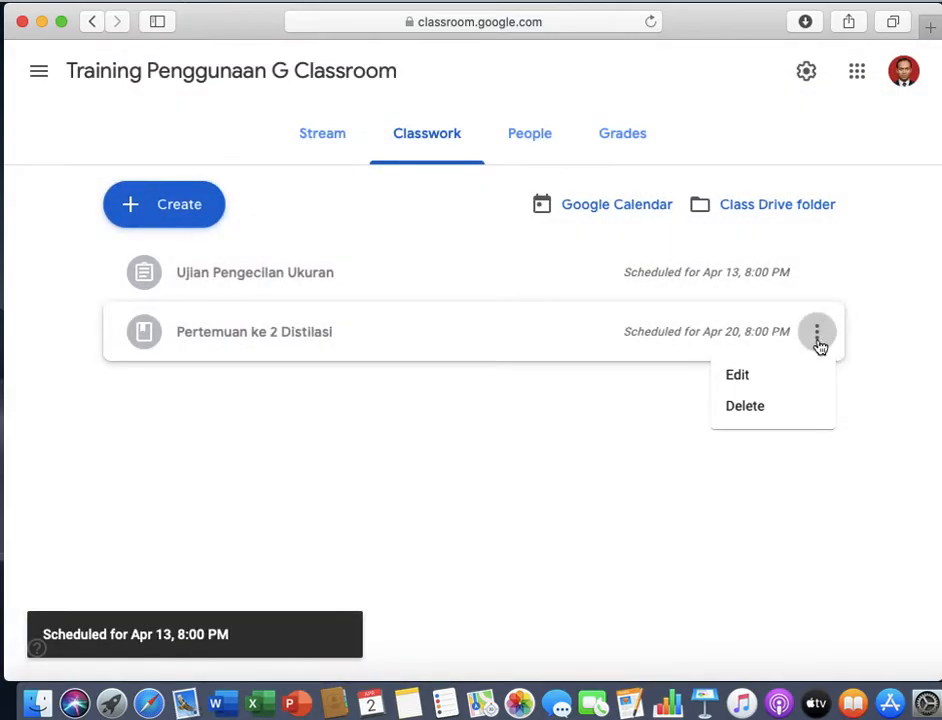
left_click(758, 378)
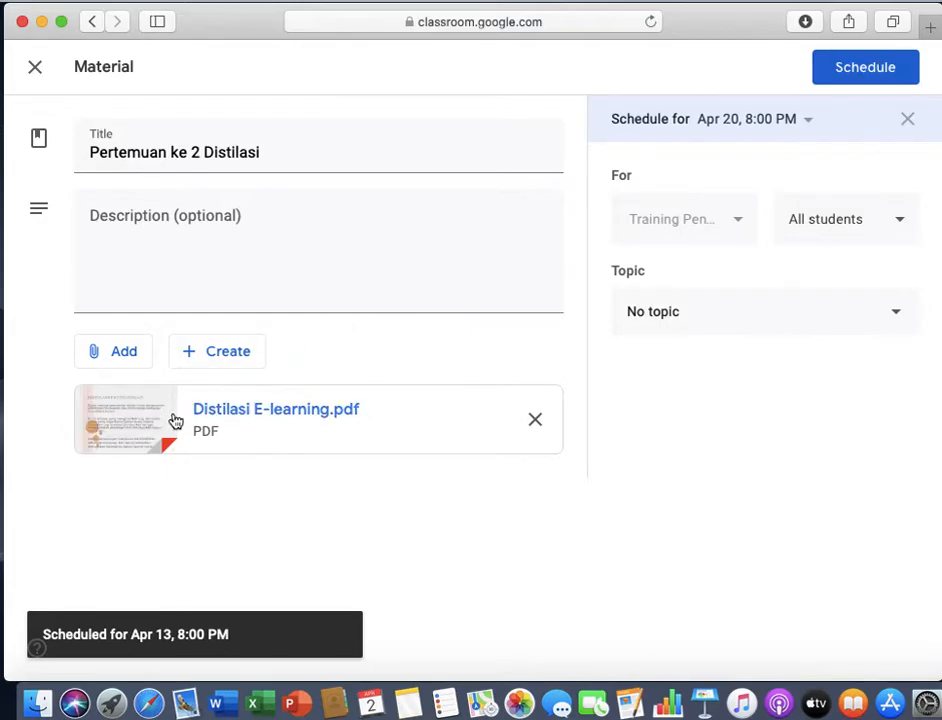
left_click(906, 119)
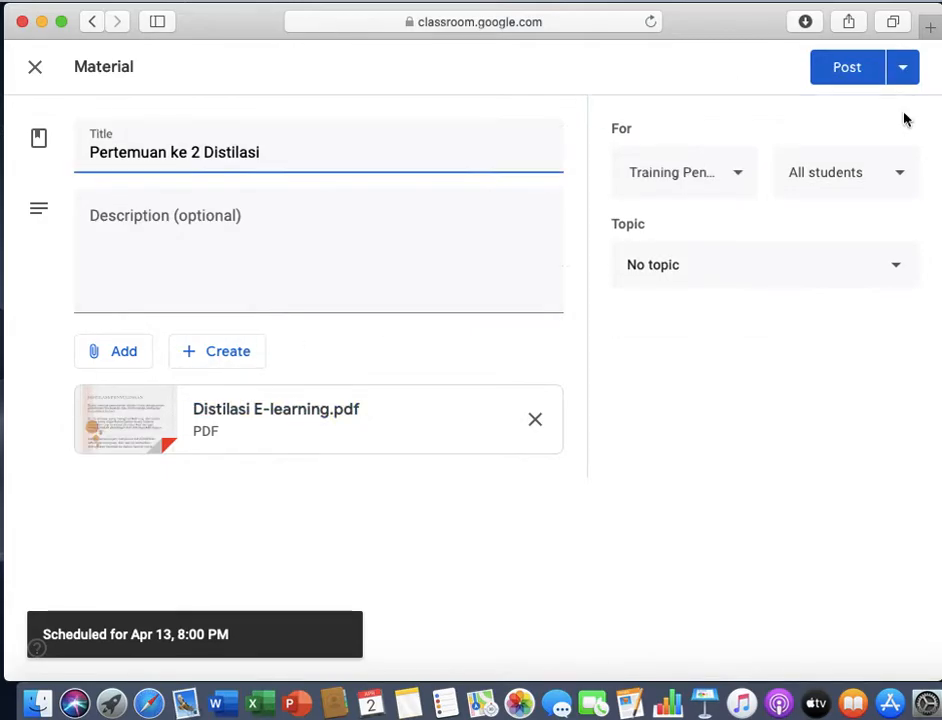
left_click(36, 68)
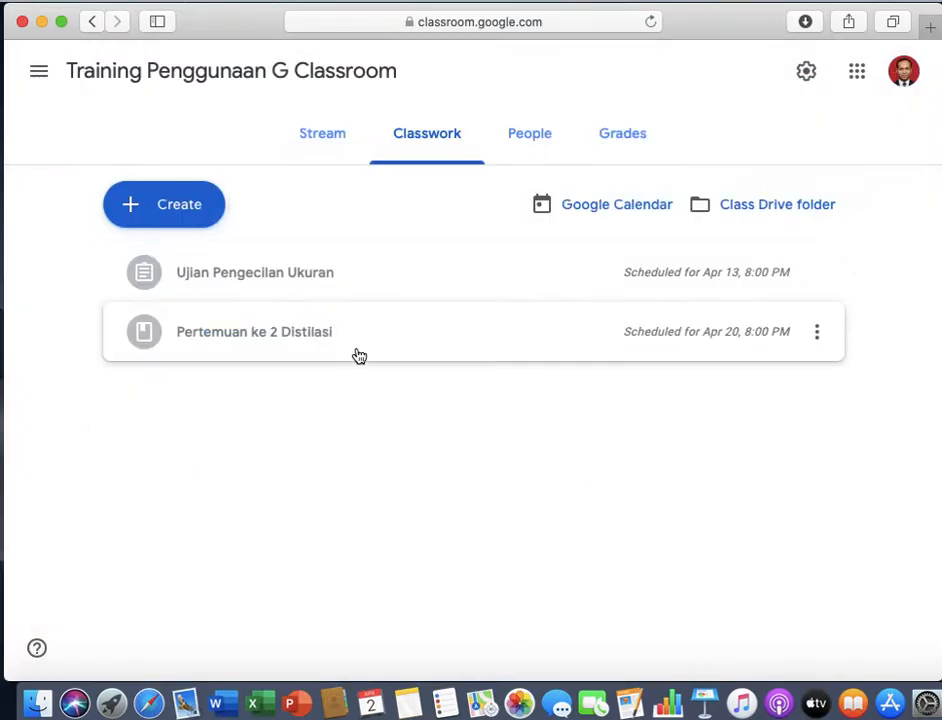
Review the details and schedule of the Ujian Pengecilan Ukuran assignment without changing them.
left_click(819, 276)
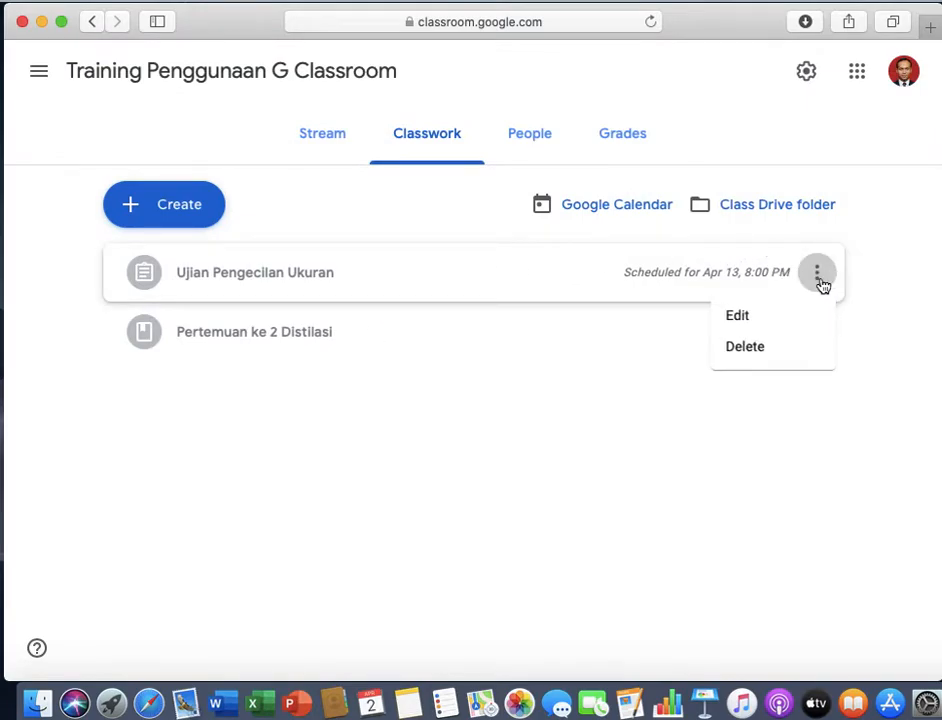
left_click(746, 322)
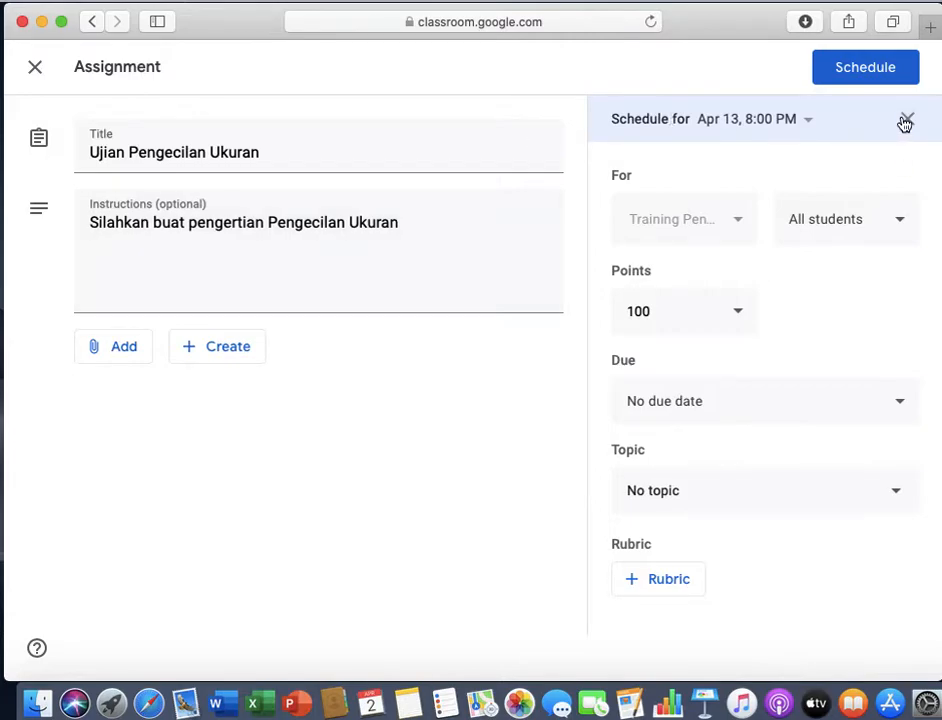
left_click(34, 67)
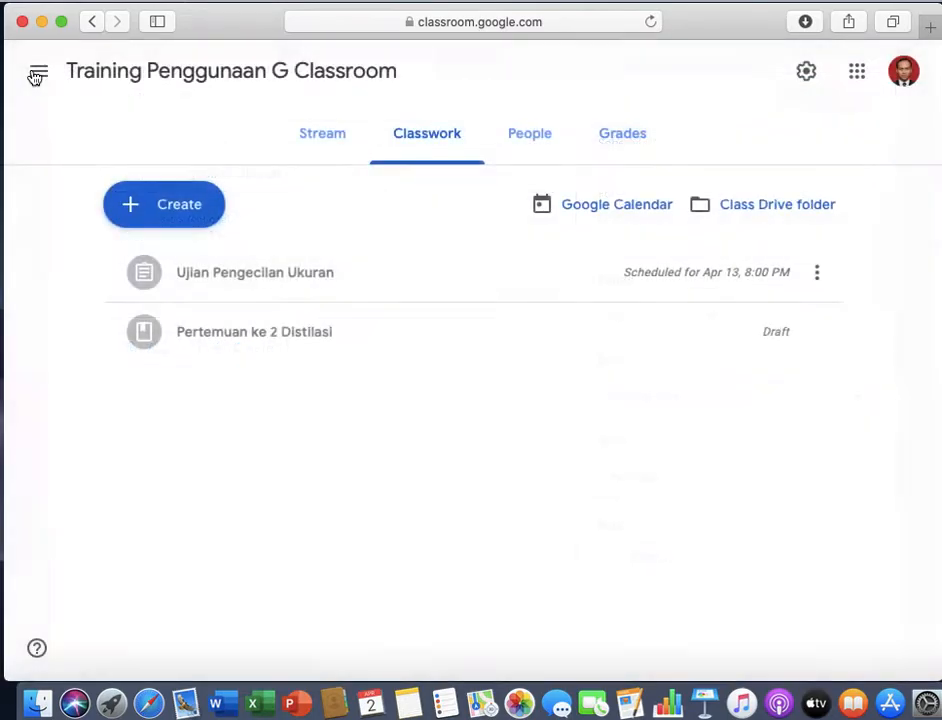
Create a quiz assignment with the Blank Quiz form attached, titled Kuis Pengecilan Ukuran dan Distilasi.
left_click(146, 204)
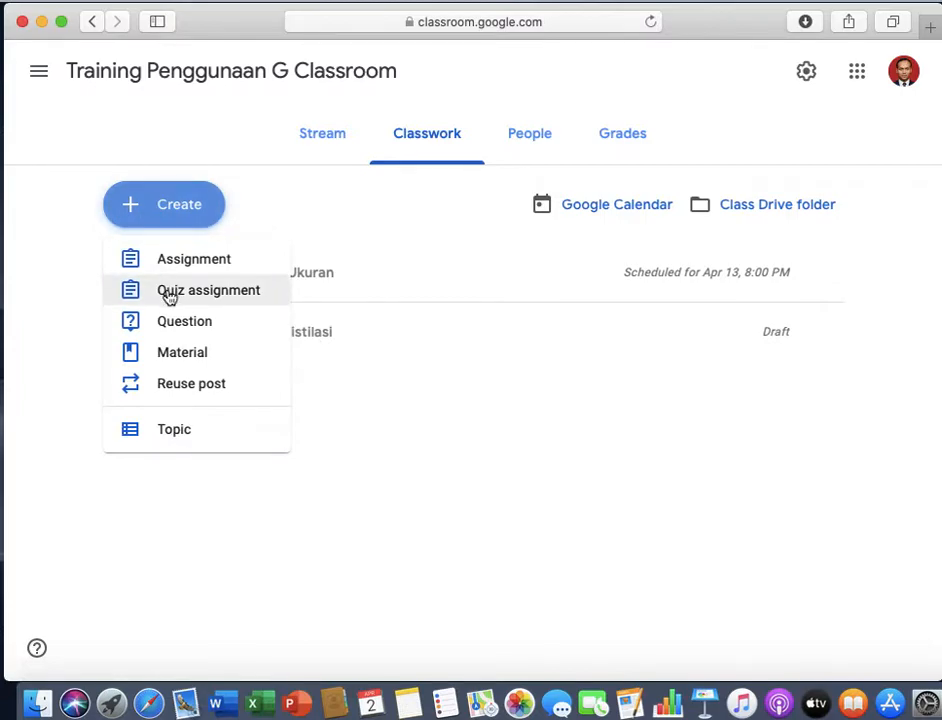
left_click(168, 297)
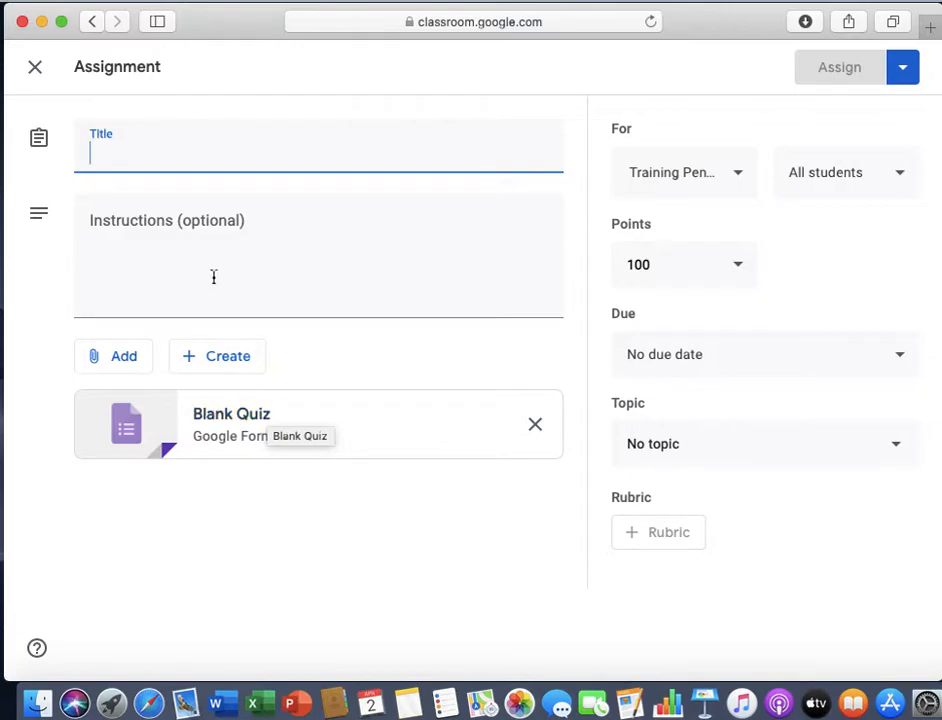
type("Kuis PEngecilan Ukuran")
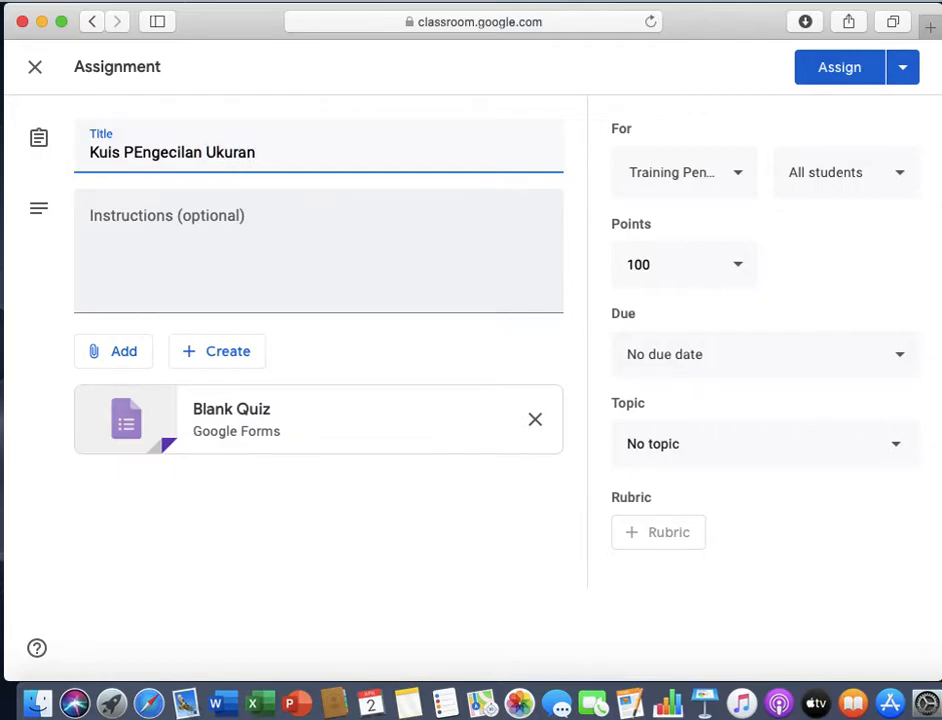
left_click(142, 152)
key("BackSpace")
type("e")
left_click(315, 156)
type("dan Distilasi")
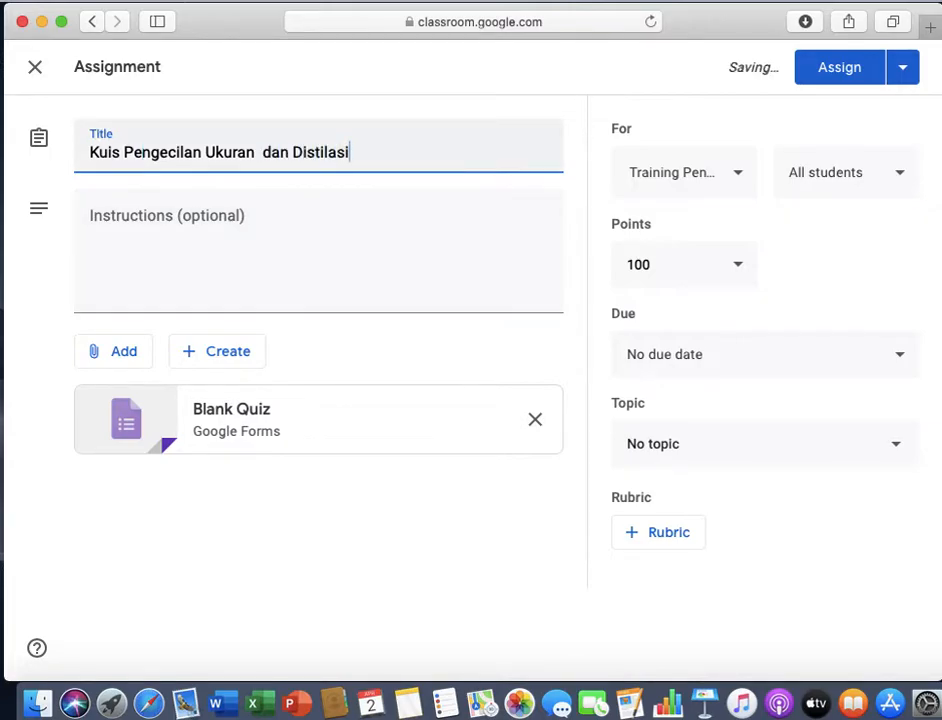
Schedule the quiz assignment for Apr 6, 2020 at the default time of 8:00 PM.
left_click(902, 82)
left_click(845, 112)
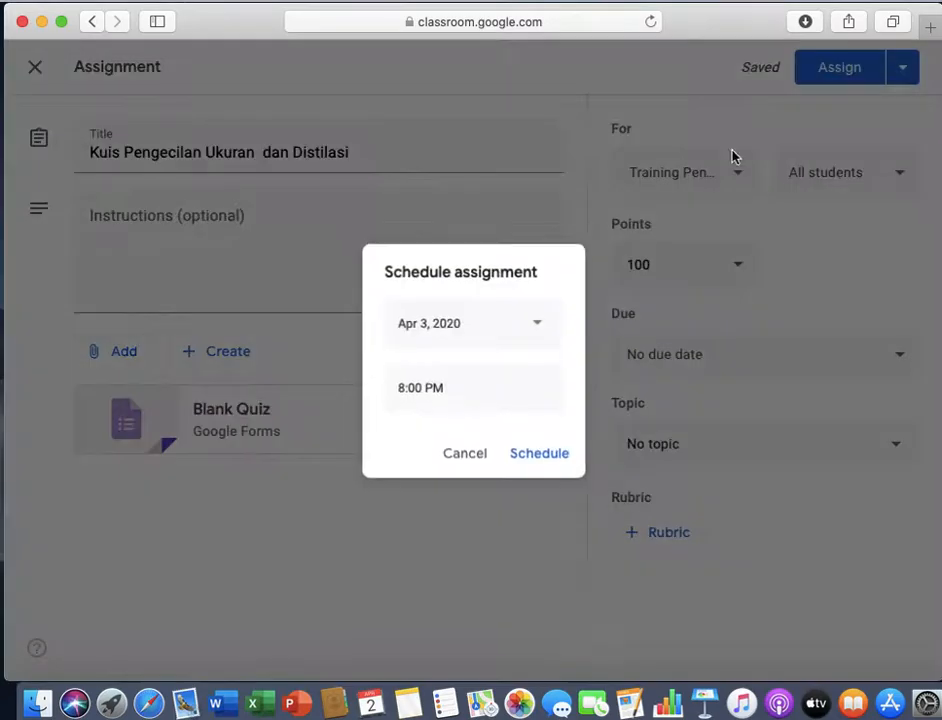
left_click(456, 333)
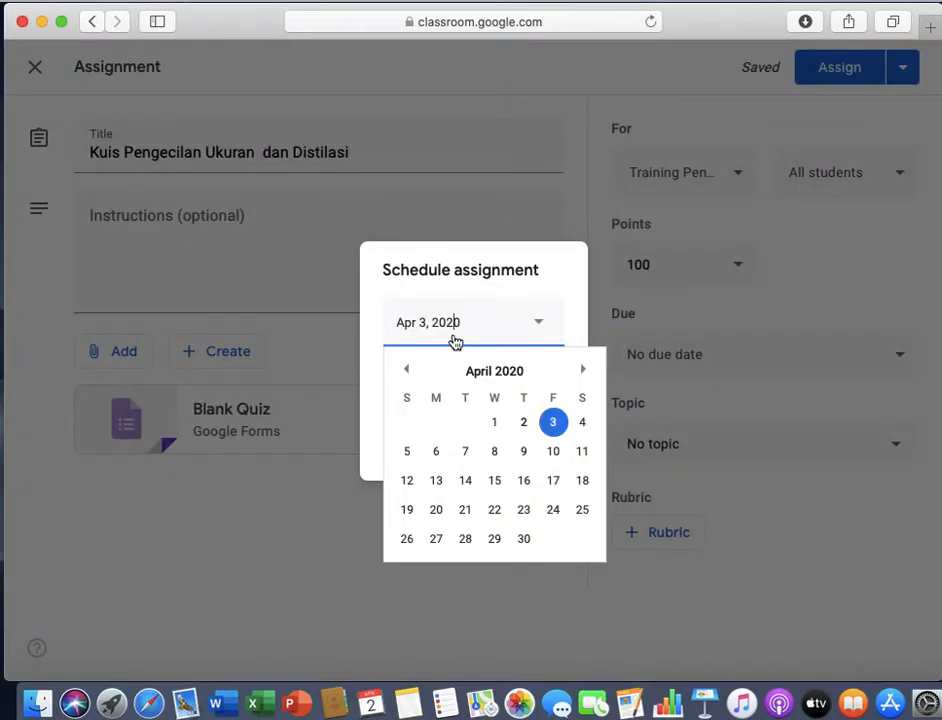
left_click(436, 455)
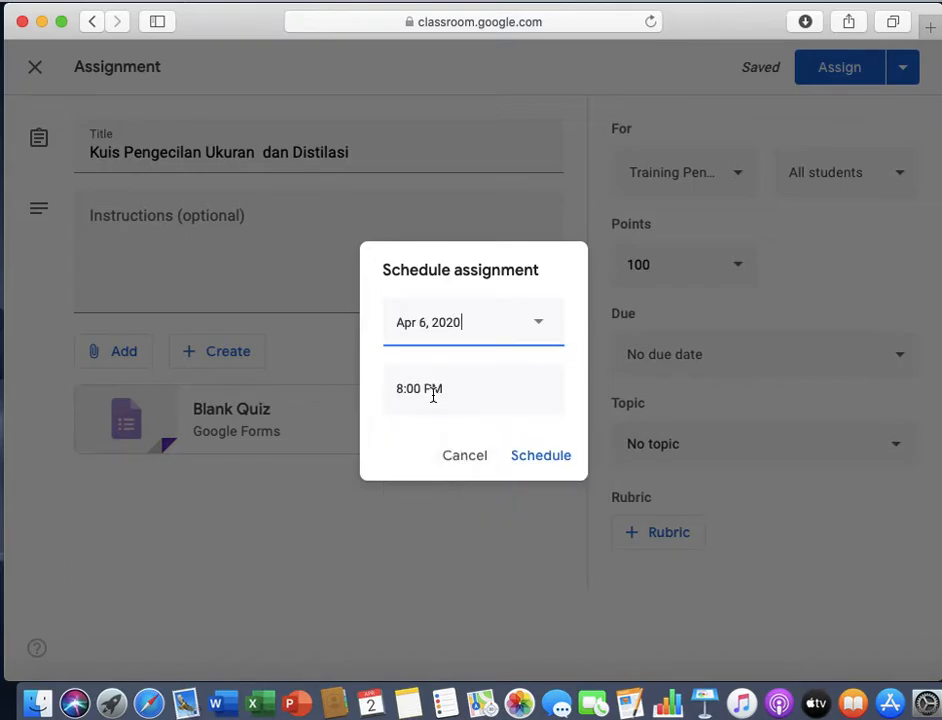
left_click(540, 456)
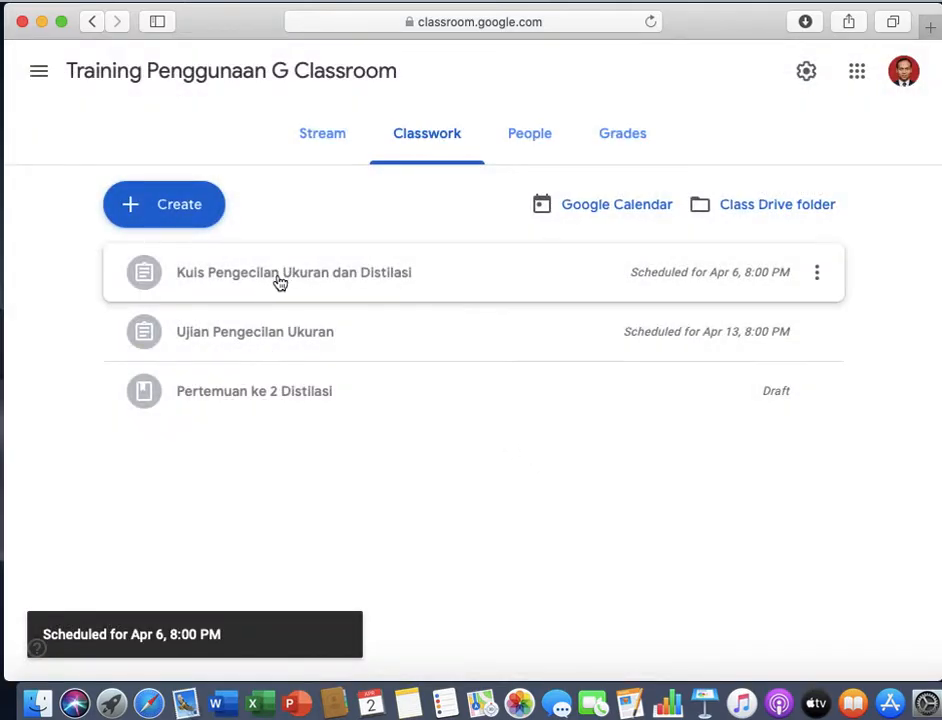
Open the Kuis Pengecilan Ukuran dan Distilasi assignment for editing and view its attached Blank Quiz form.
left_click(815, 275)
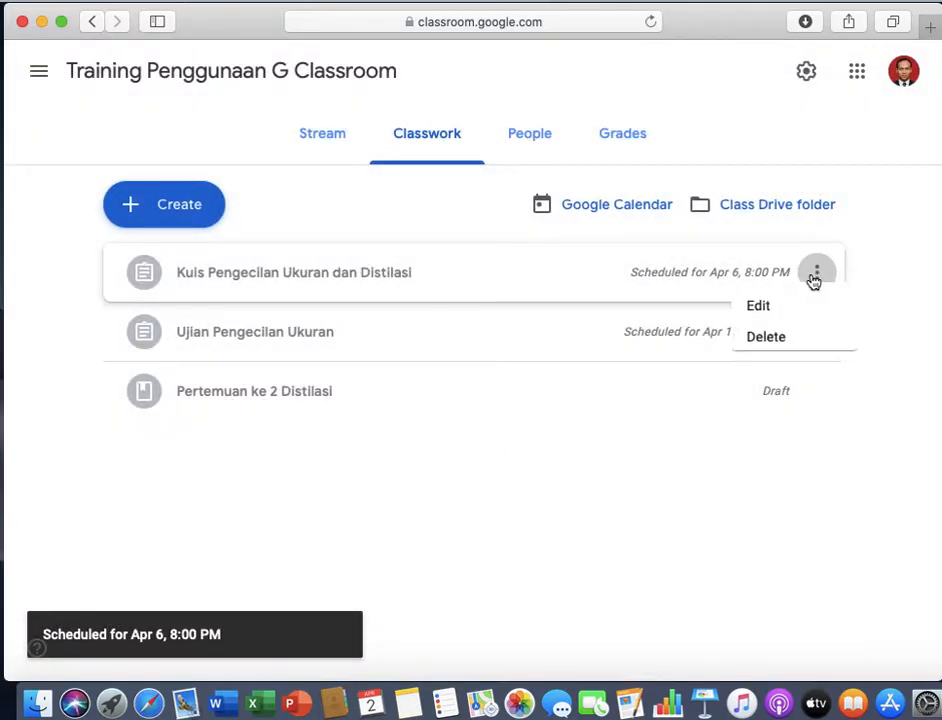
left_click(747, 320)
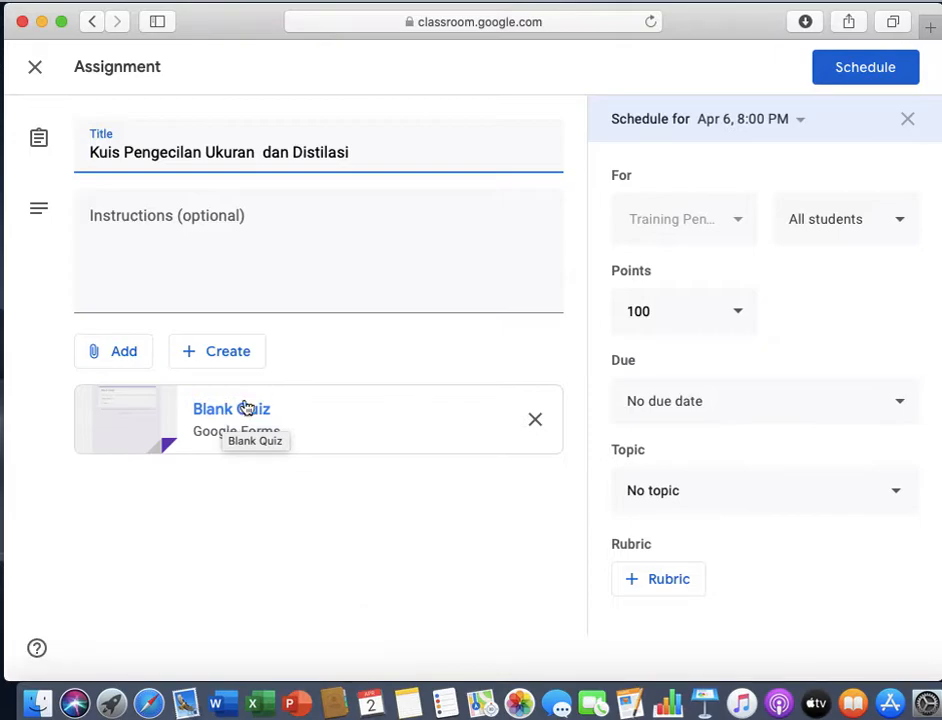
left_click(219, 442)
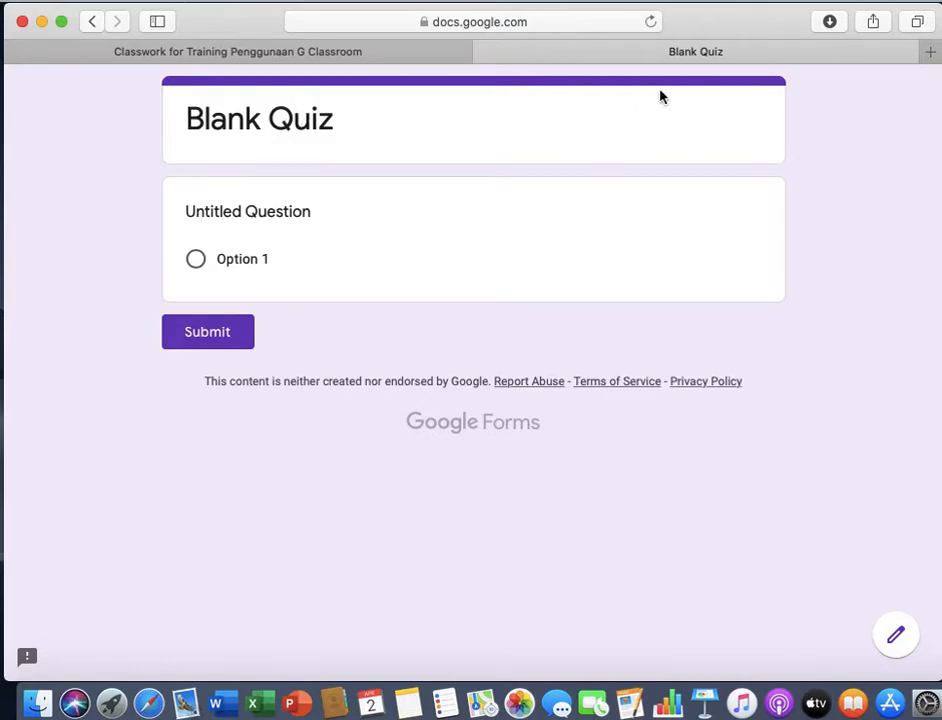
Switch to Google Drive in the browser tab showing the quiz form, searching it for drive.
left_click(478, 24)
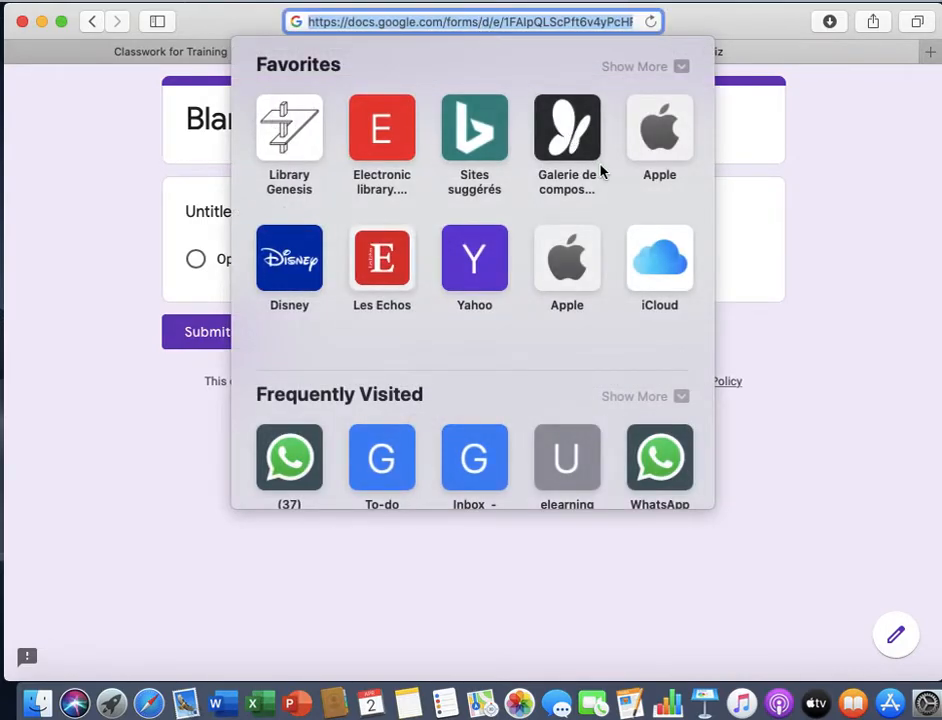
type("g")
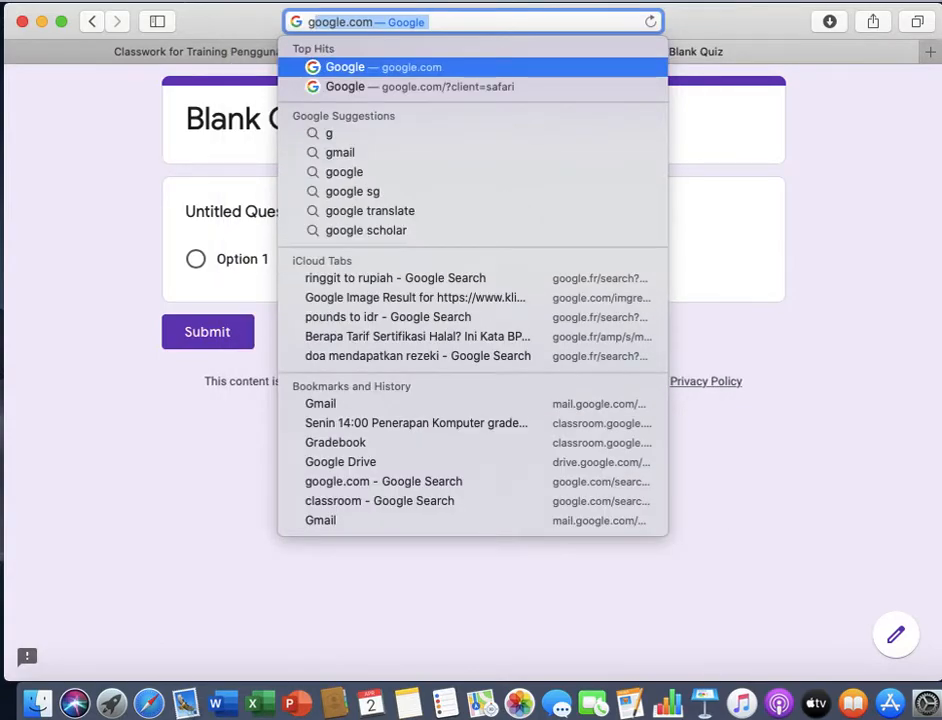
type("oogle.com/")
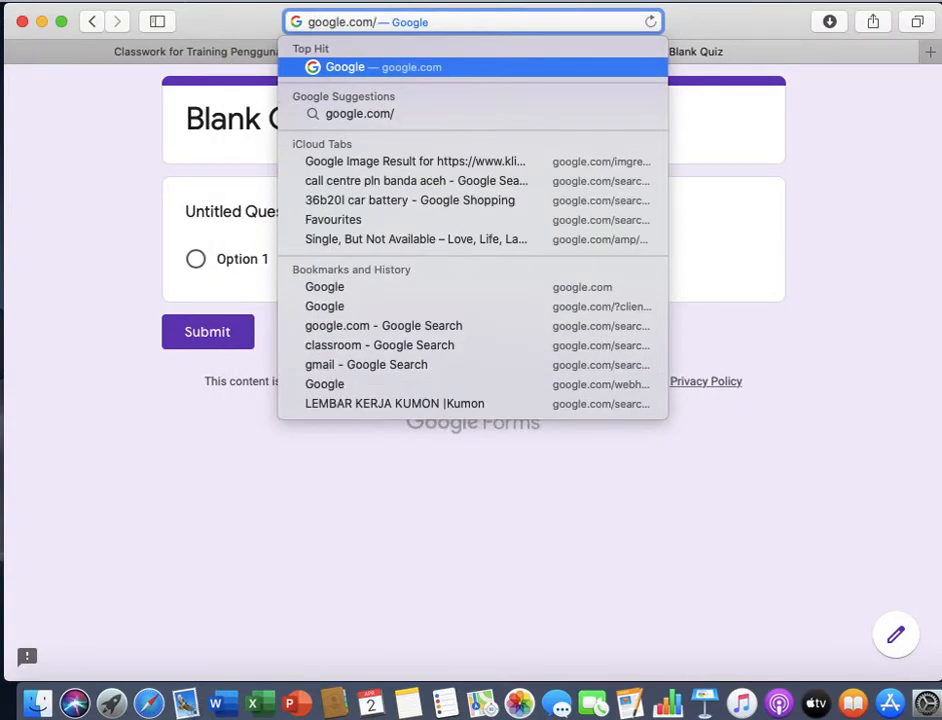
key("BackSpace")
key("BackSpace")
key("BackSpace")
key("BackSpace")
key("BackSpace")
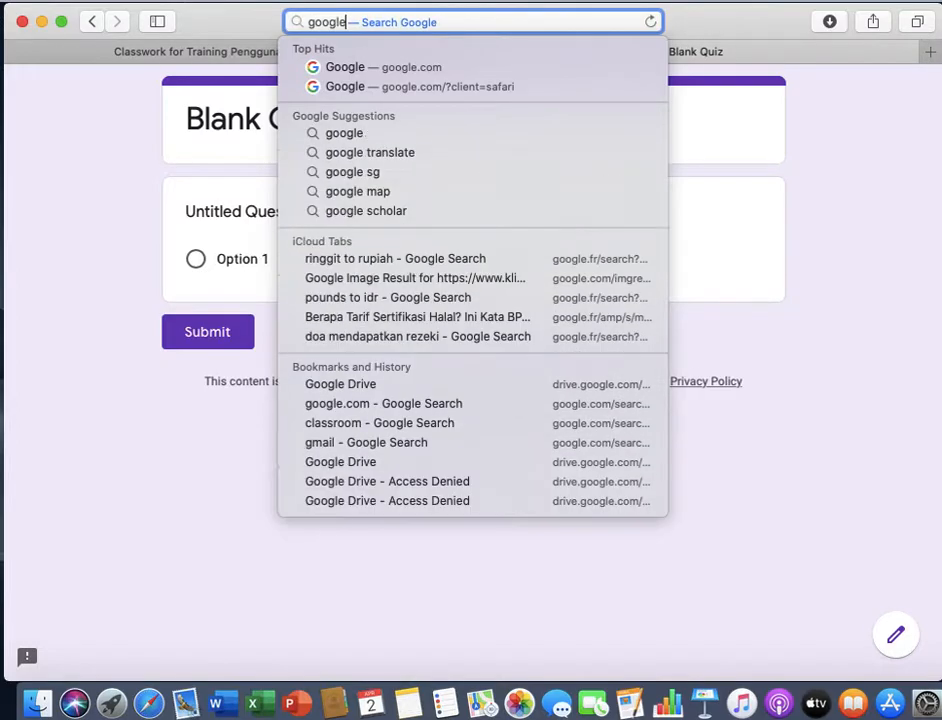
type("drive")
key("Down")
key("Down")
key("Down")
left_click(517, 67)
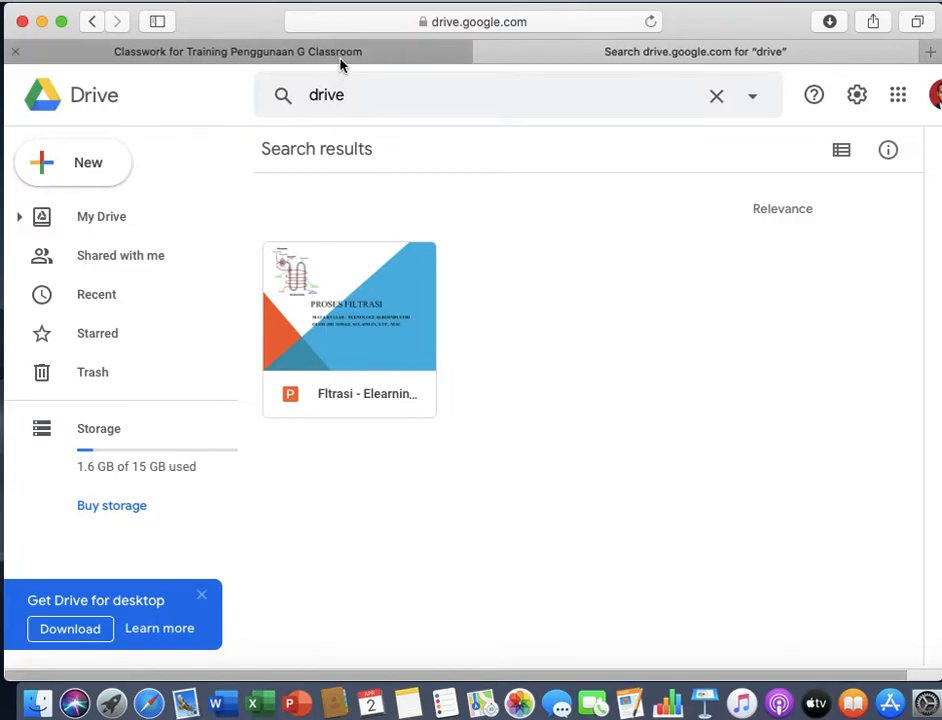
Check which account is signed in to Drive and clear the search text.
left_click(934, 95)
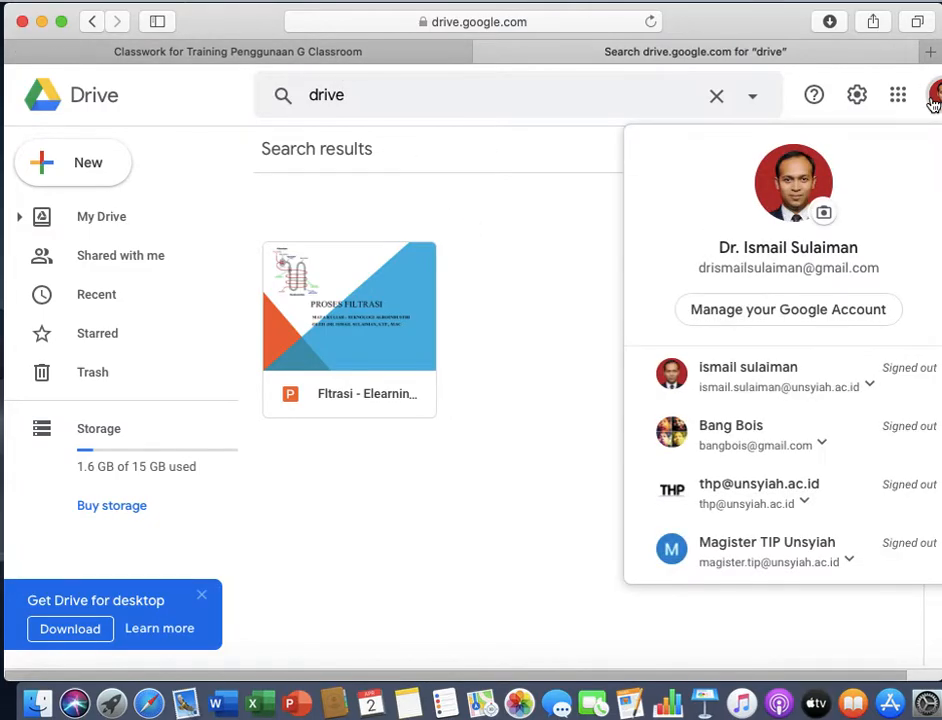
left_click(526, 259)
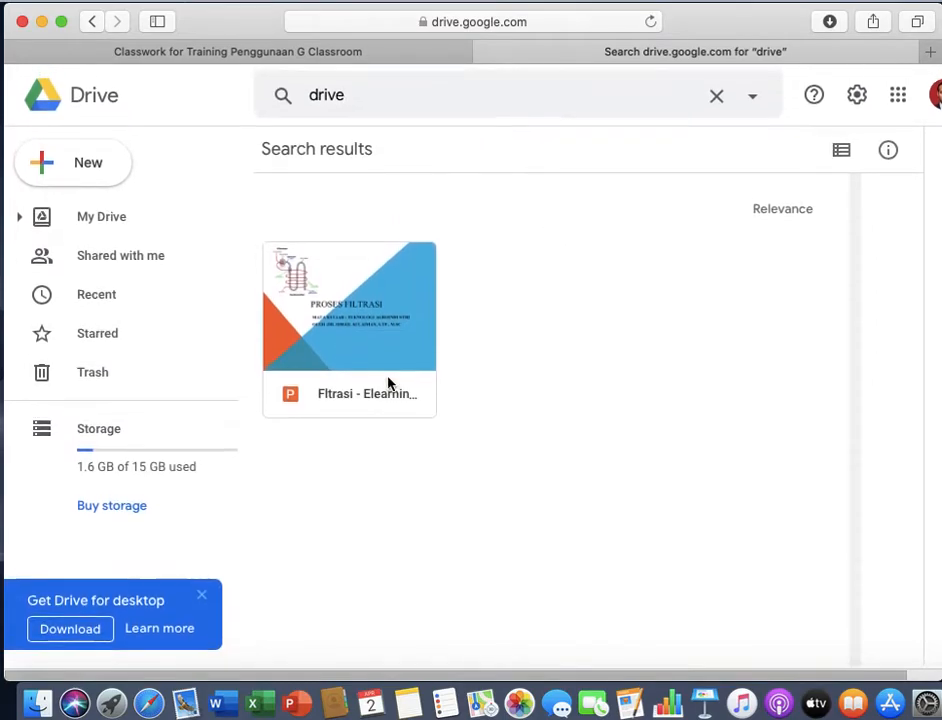
left_click(712, 99)
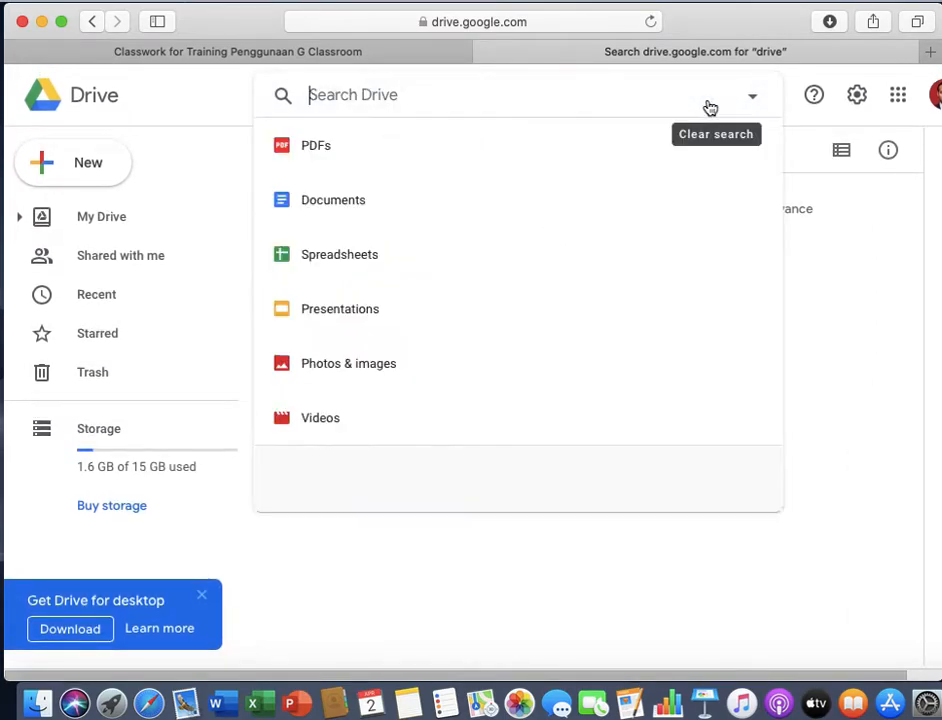
left_click(810, 542)
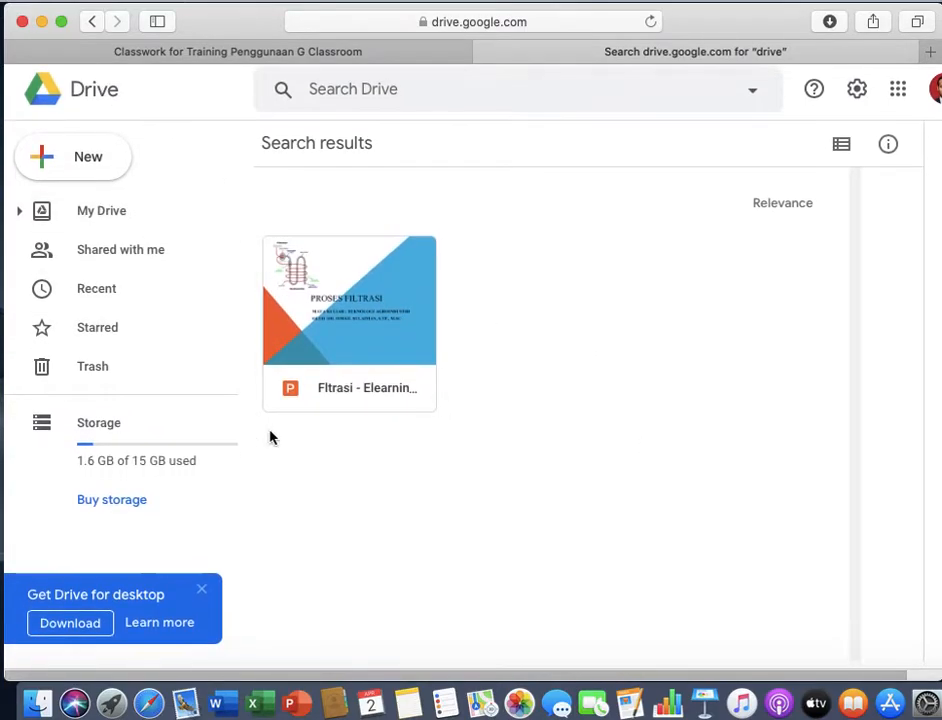
Open the Blank Quiz form for editing from My Drive's Classroom folder, in the Training Penggunaan G Classroom subfolder.
left_click(86, 220)
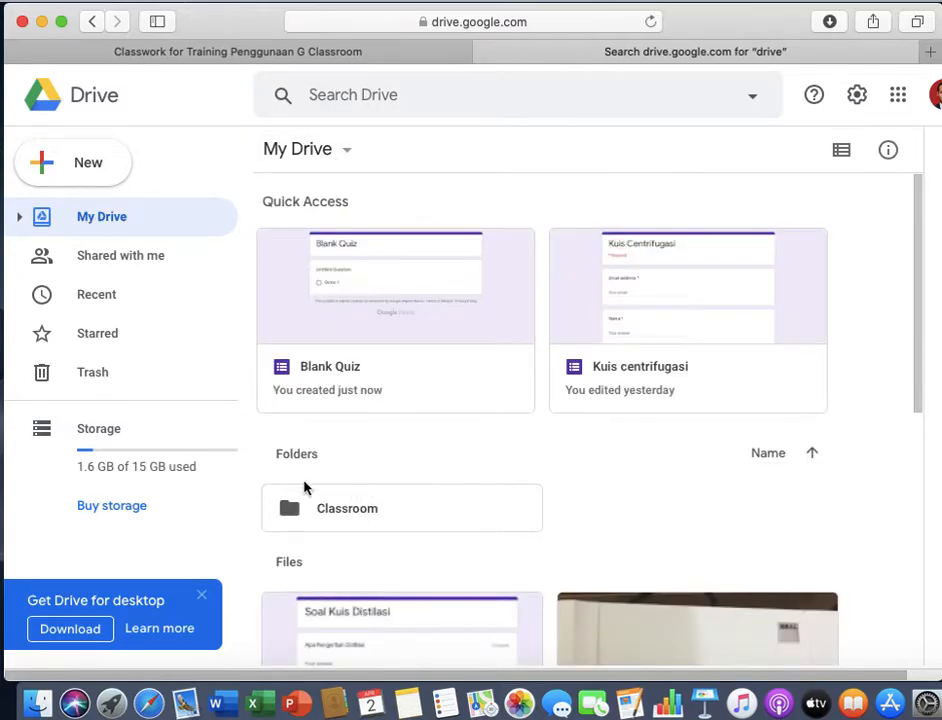
double_click(349, 513)
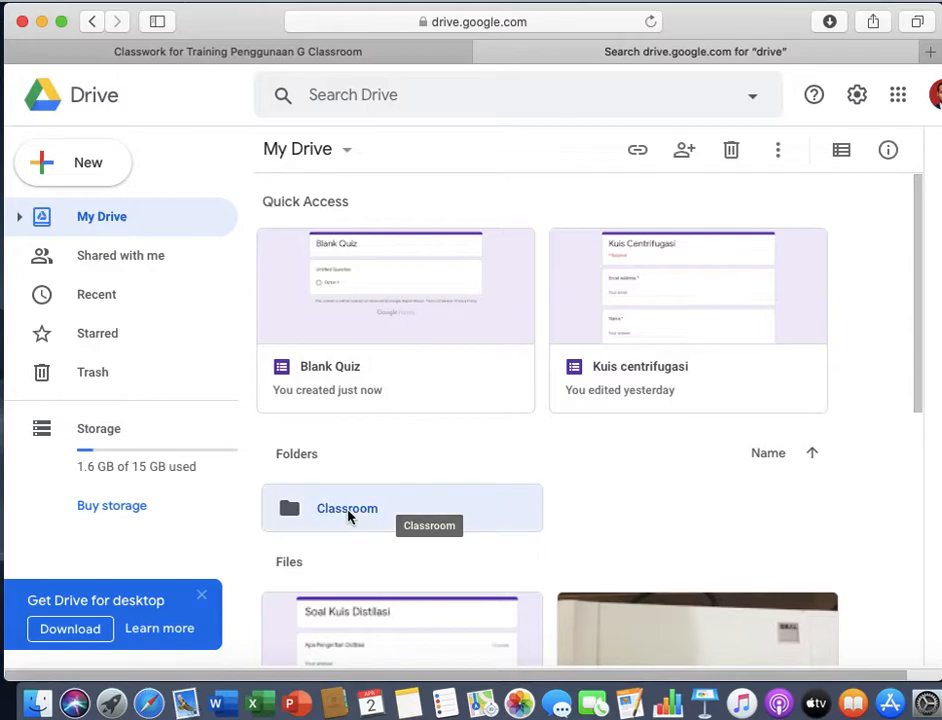
scroll(474, 476, "down", 2)
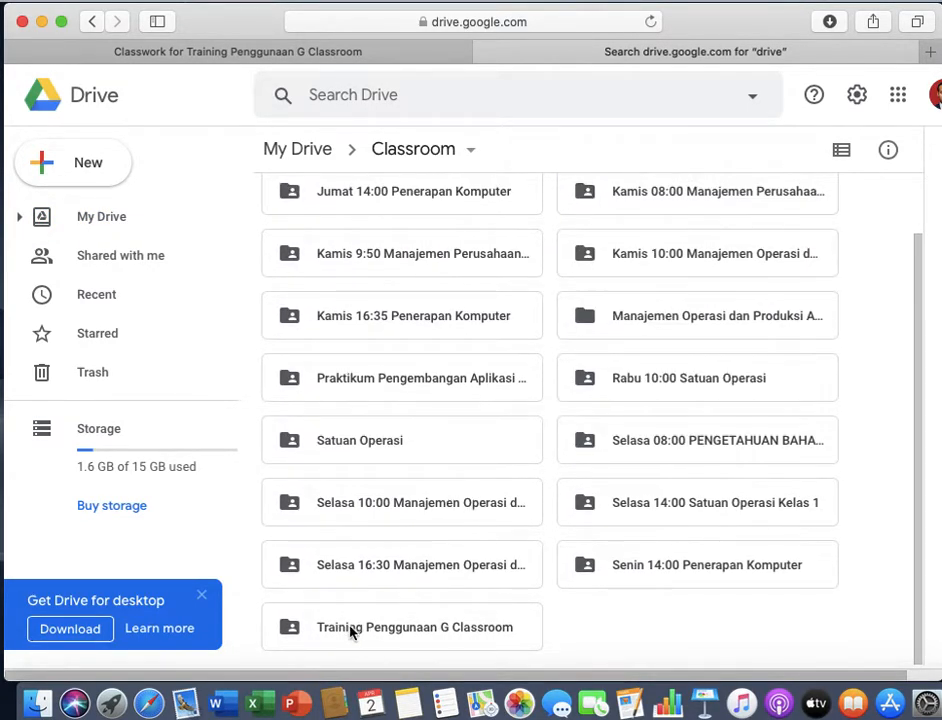
left_click(350, 630)
double_click(350, 630)
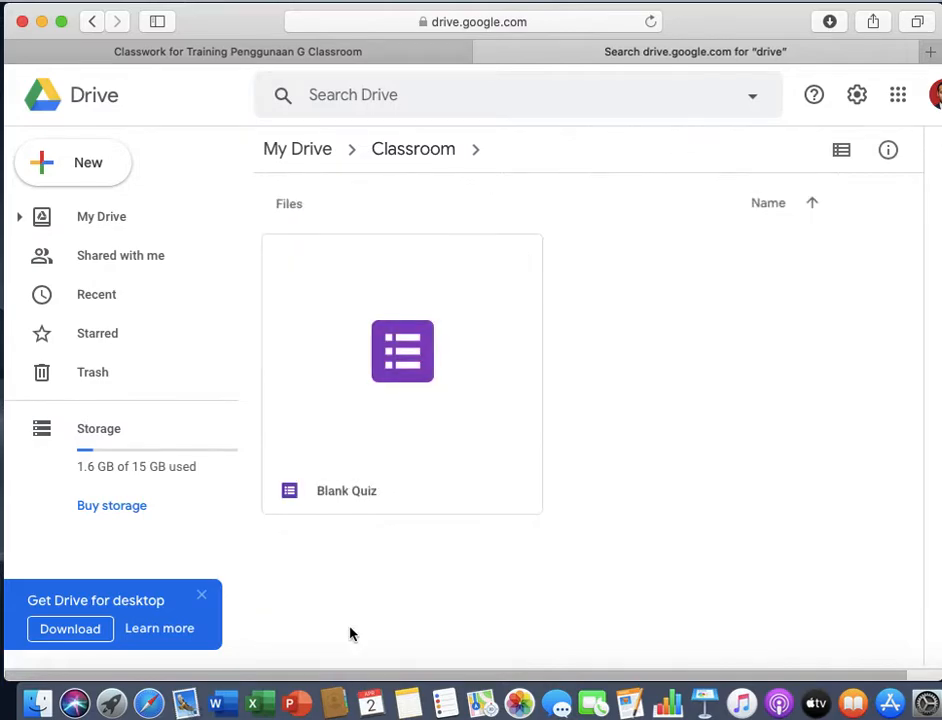
double_click(347, 491)
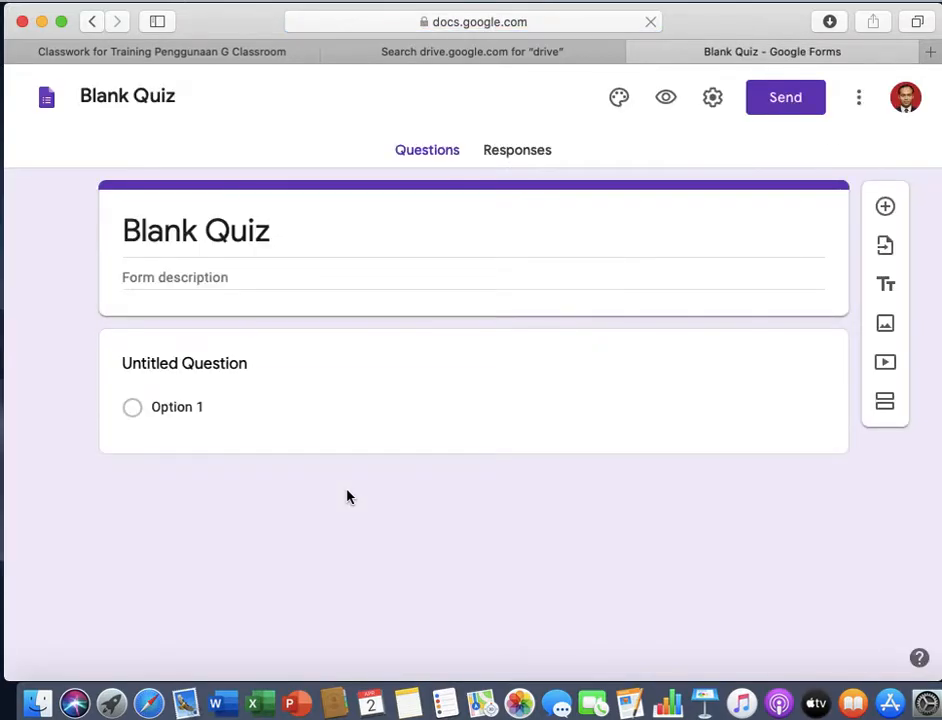
Replace the form's heading with Kuis Pengecilan Ukuran Dan Distilasi.
left_click(190, 234)
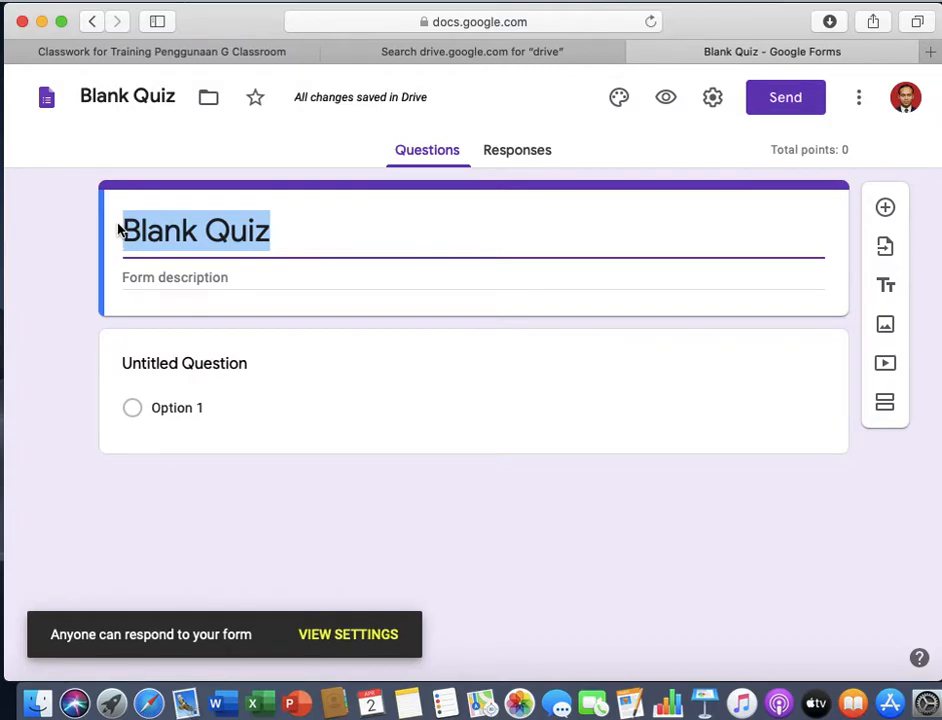
type("Kuis Pengec")
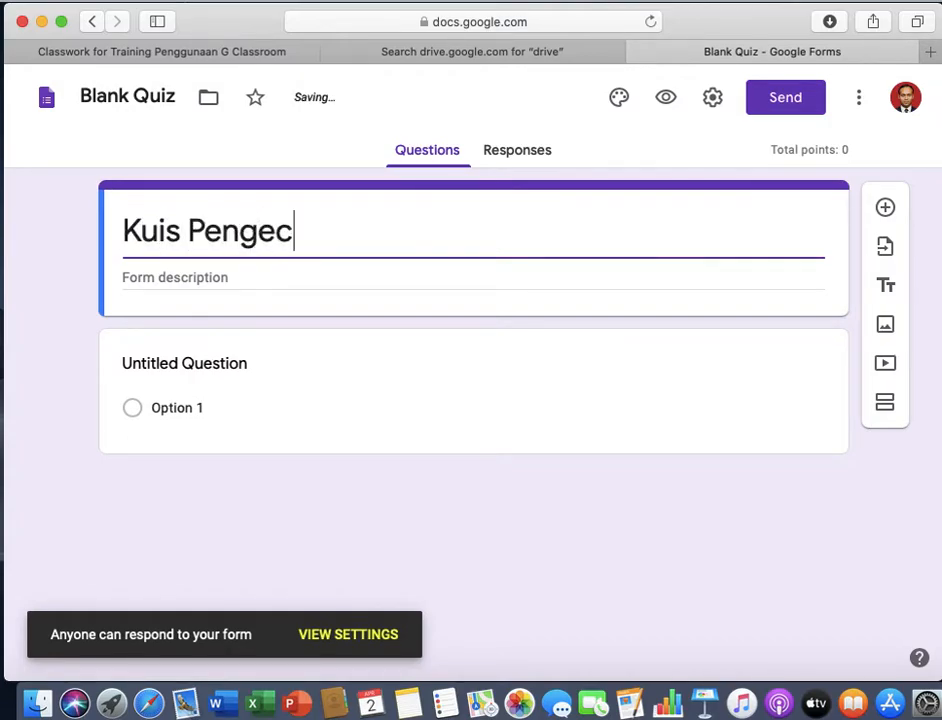
type("ilan Ukuran ")
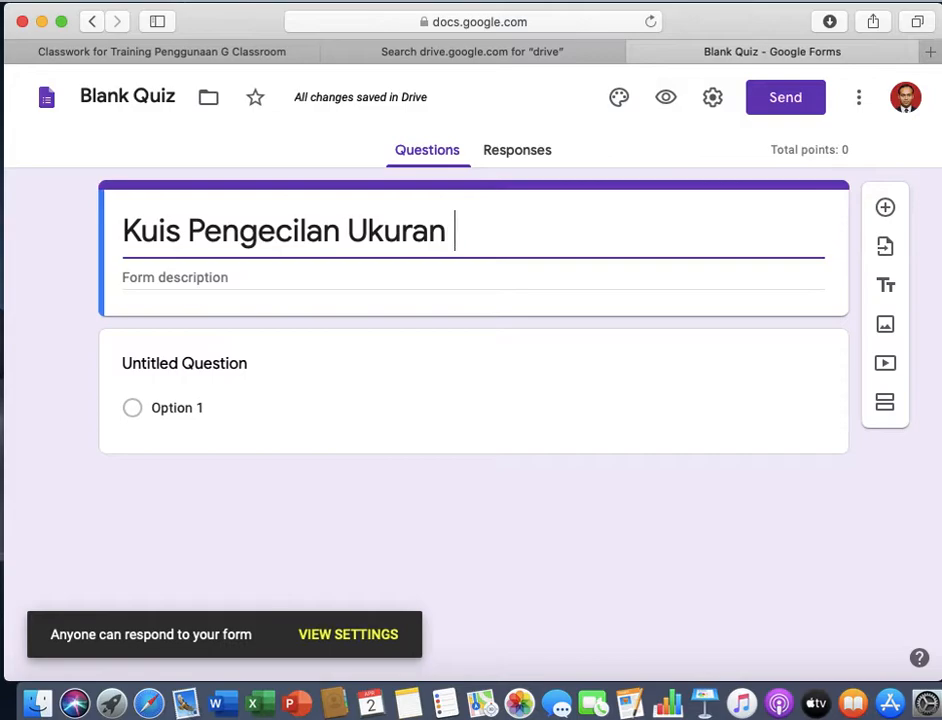
type("Dan Distilasi")
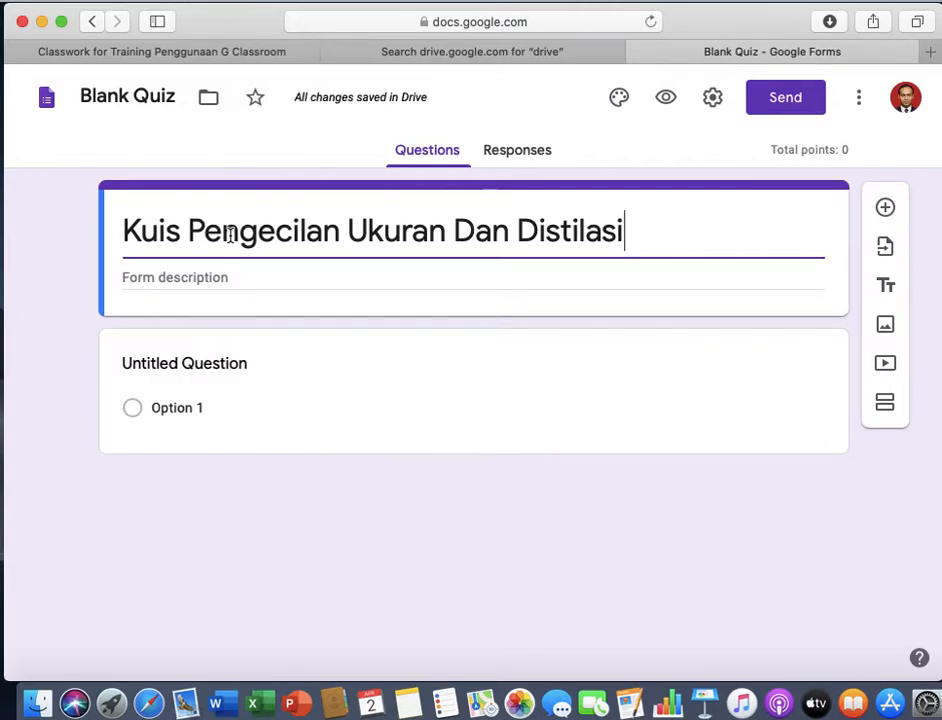
Turn the untitled first question into a required short-answer question titled NAMA.
left_click(380, 338)
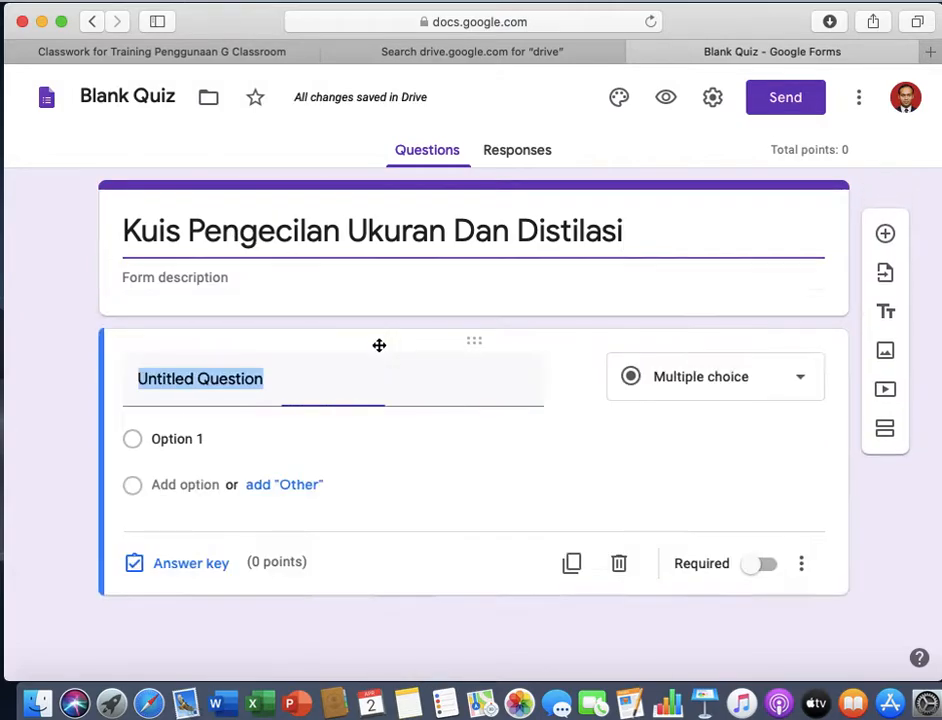
left_click(806, 385)
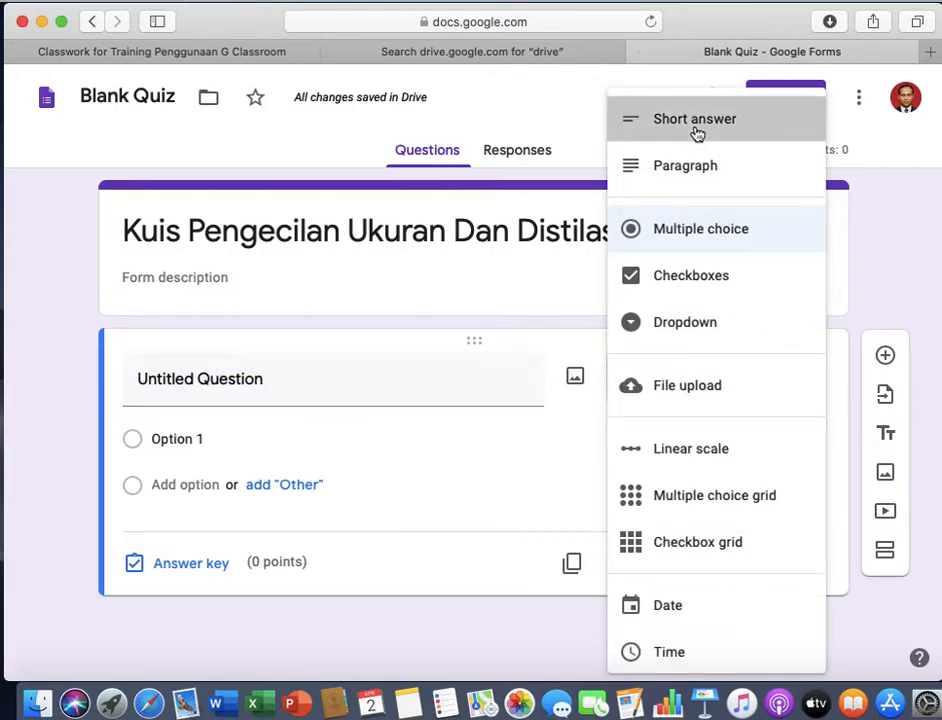
left_click(704, 137)
left_click(341, 375)
type("NAma")
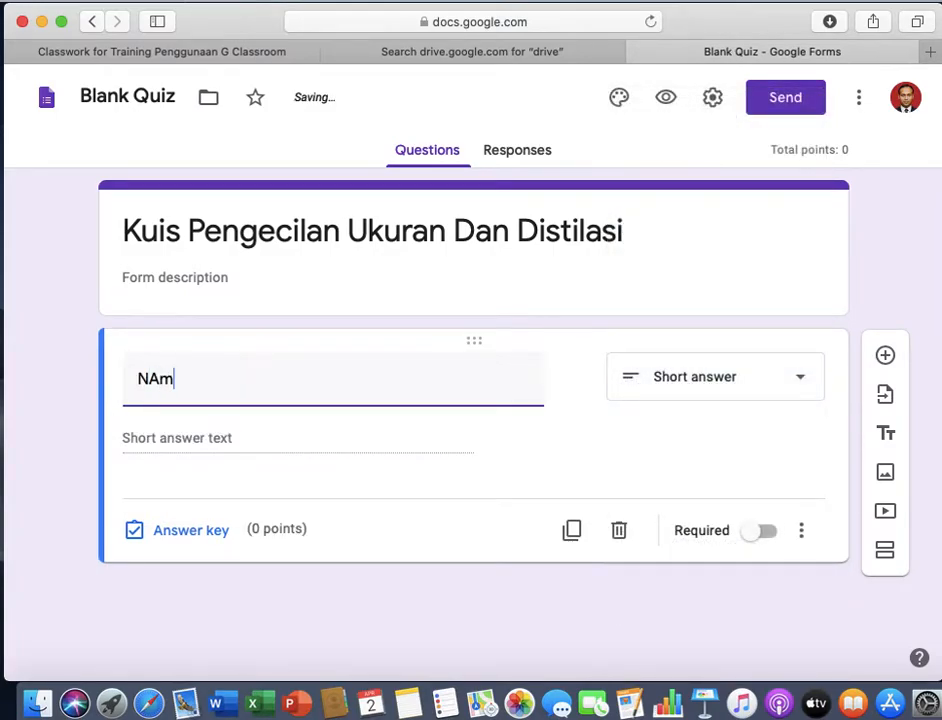
key("BackSpace")
key("BackSpace")
type("AMA")
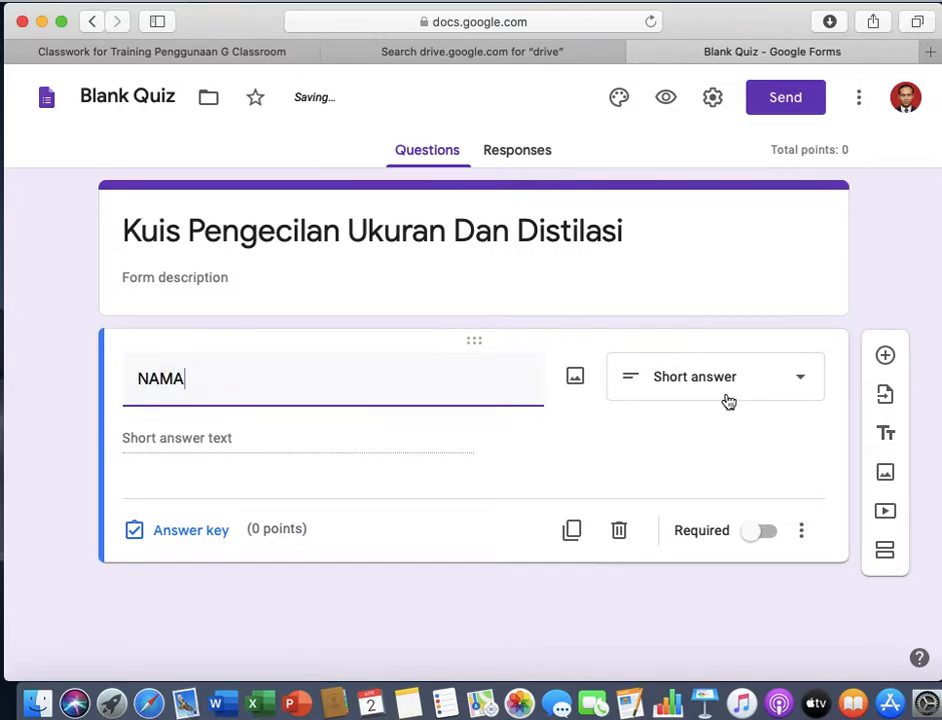
left_click(766, 533)
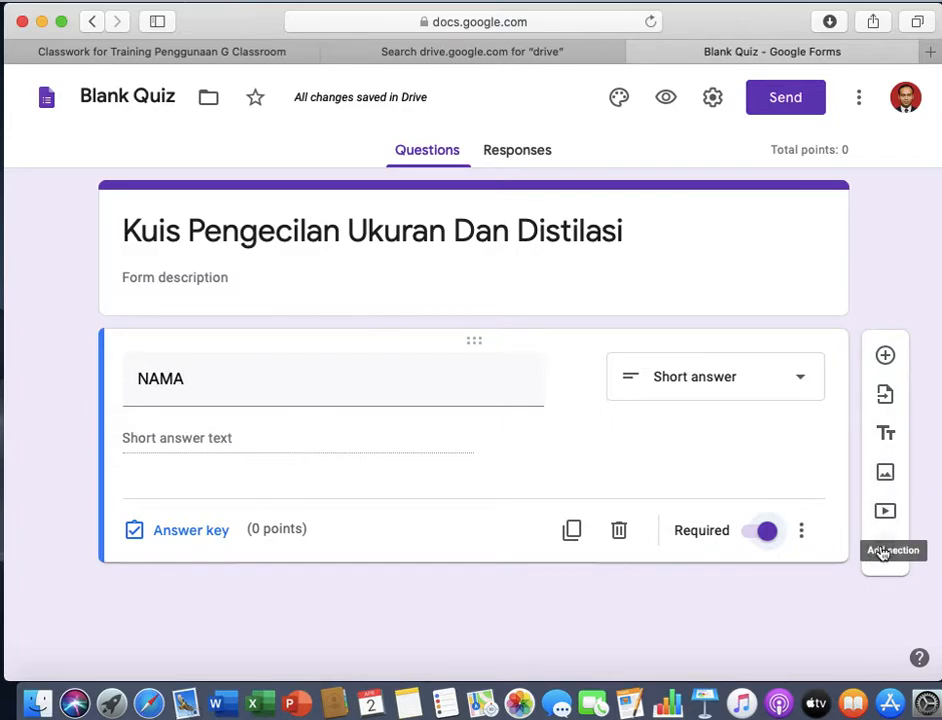
Add a second required short-answer question titled NIM.
left_click(885, 357)
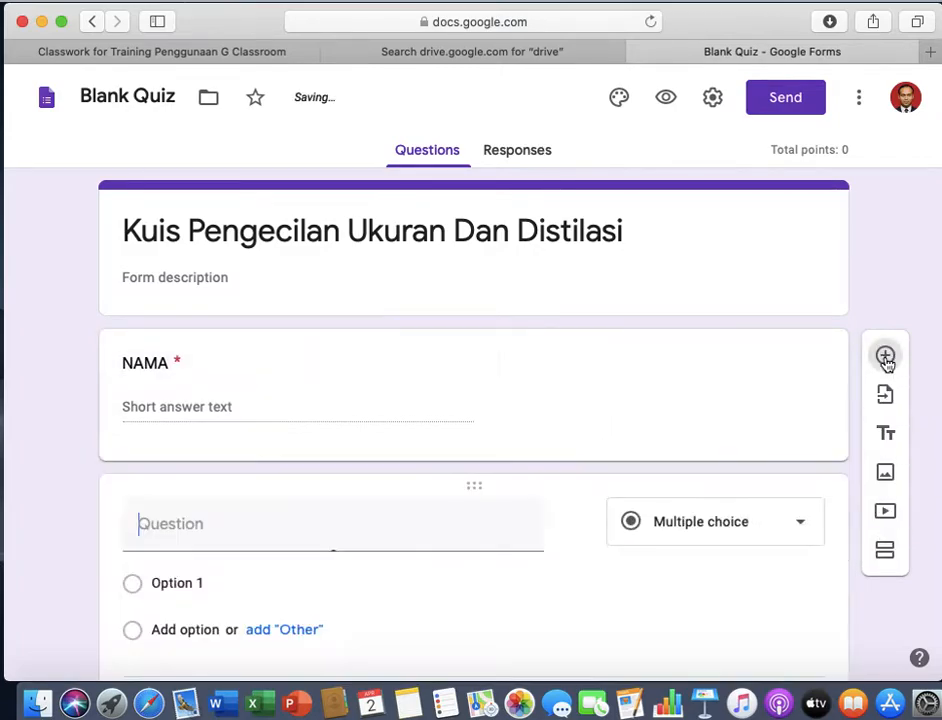
type("NIM")
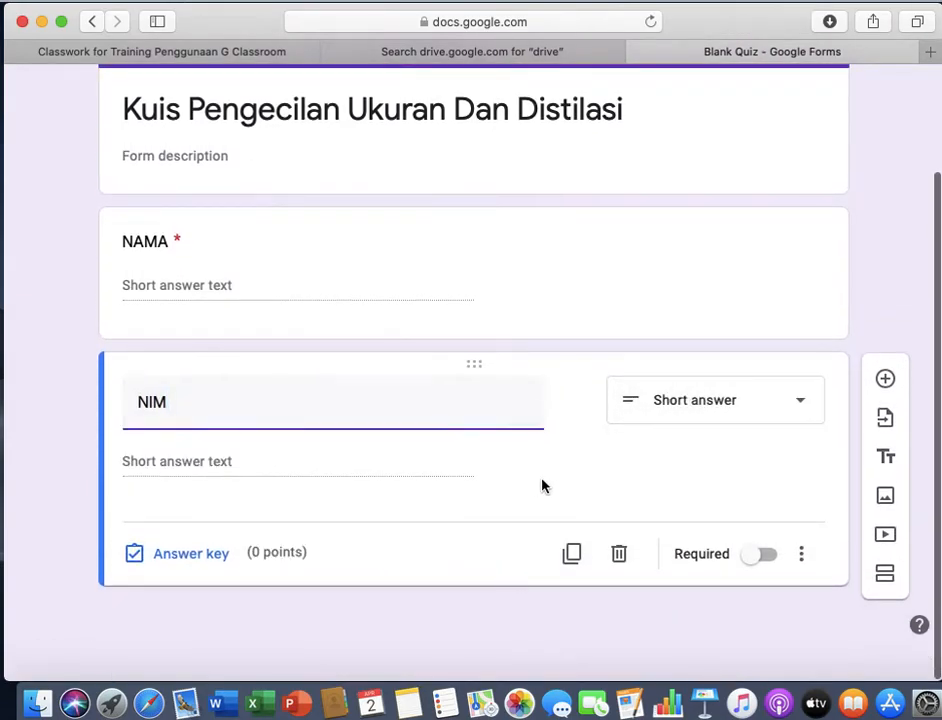
left_click(766, 558)
scroll(568, 368, "up", 2)
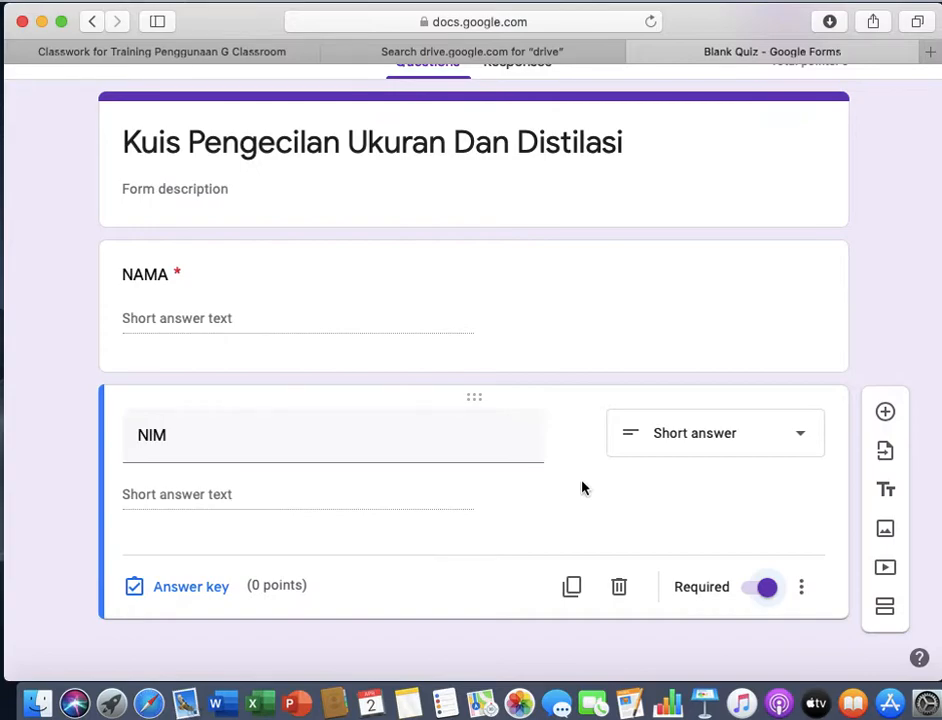
Add a paragraph question titled Sebutkan Pengertian Distilasi below the NIM question.
left_click(887, 418)
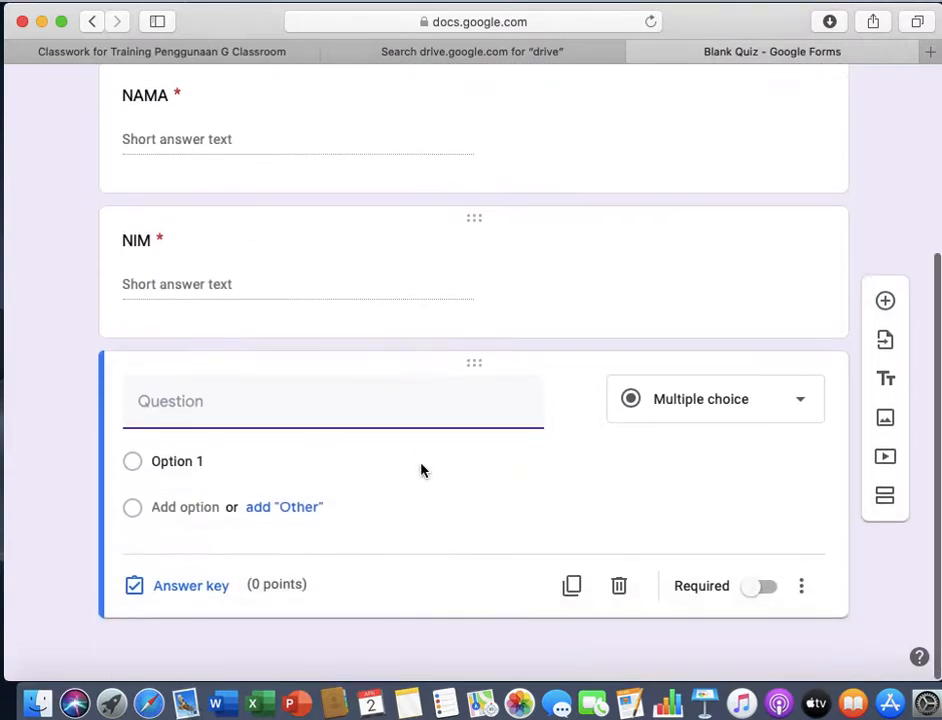
type("Sebut kan")
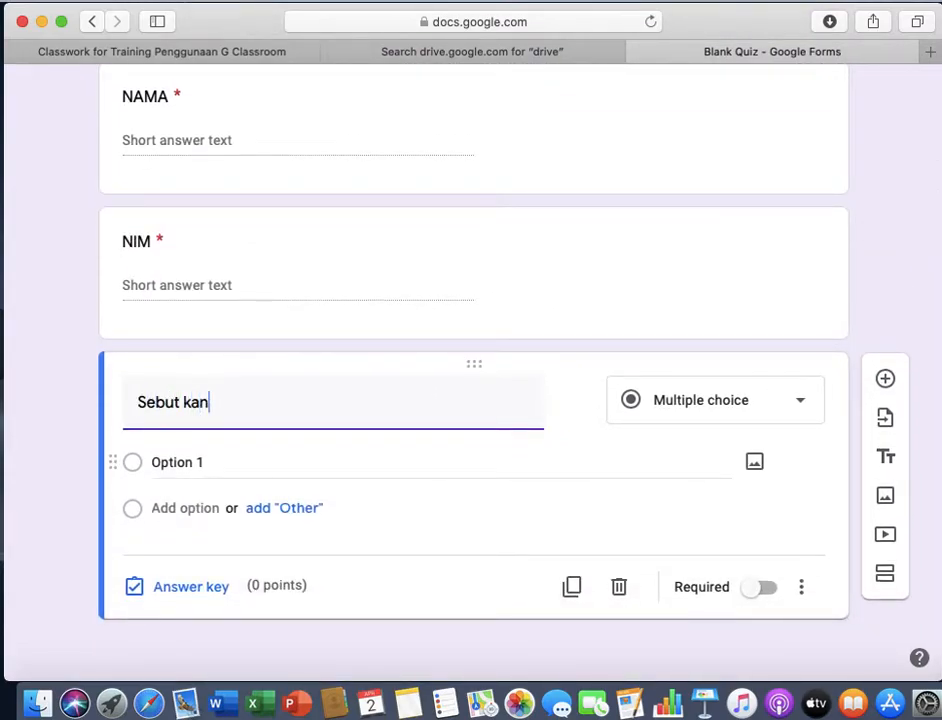
key("BackSpace")
type("SEbutkan Pengertian")
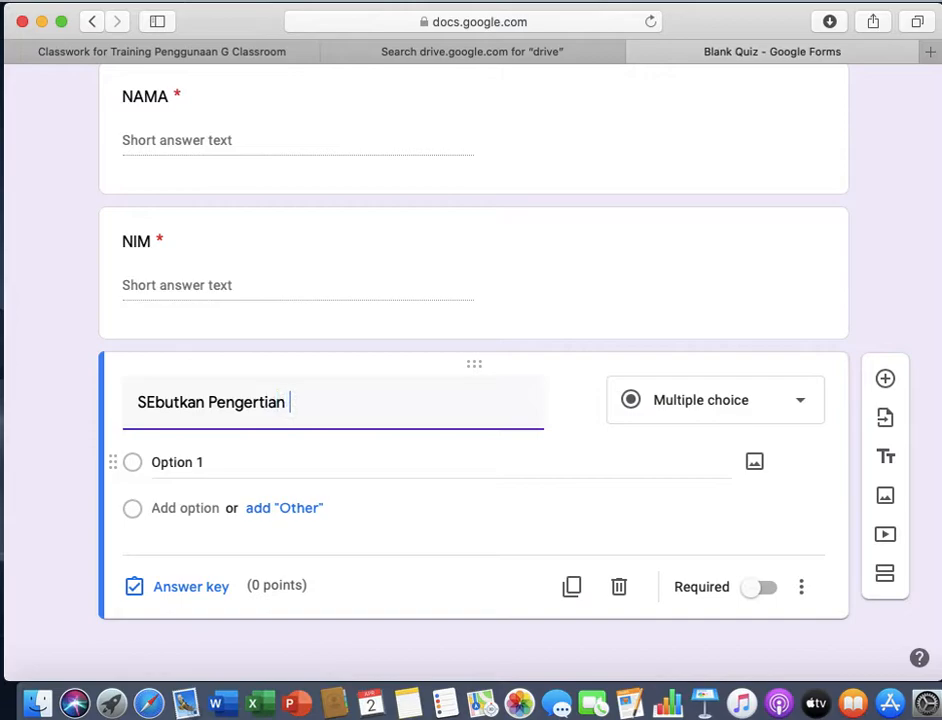
type(" Distilasi")
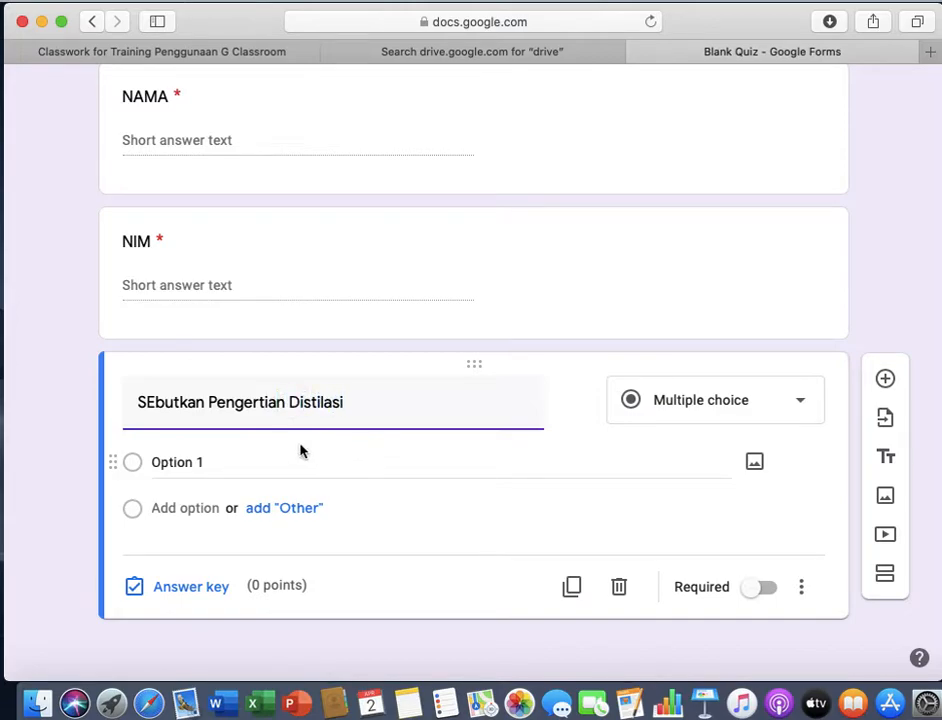
key("BackSpace")
type("e")
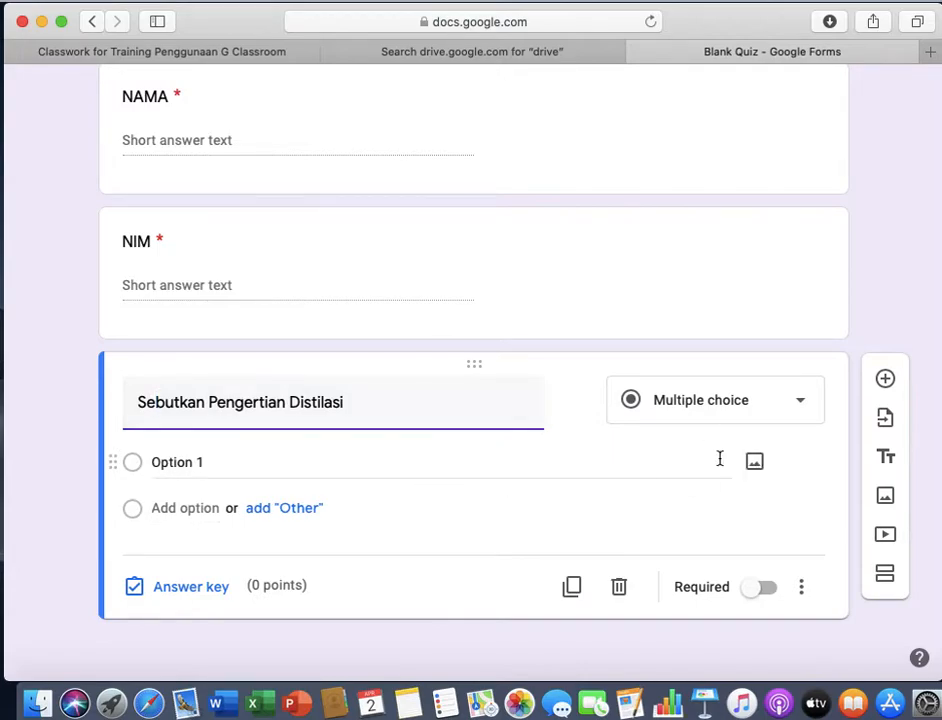
left_click(797, 412)
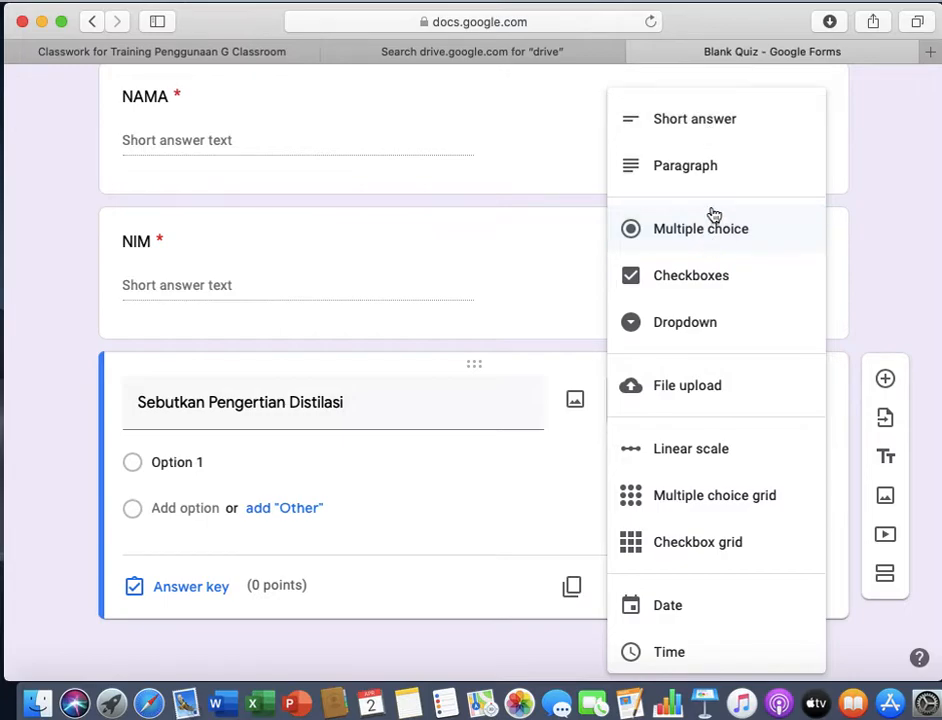
left_click(679, 164)
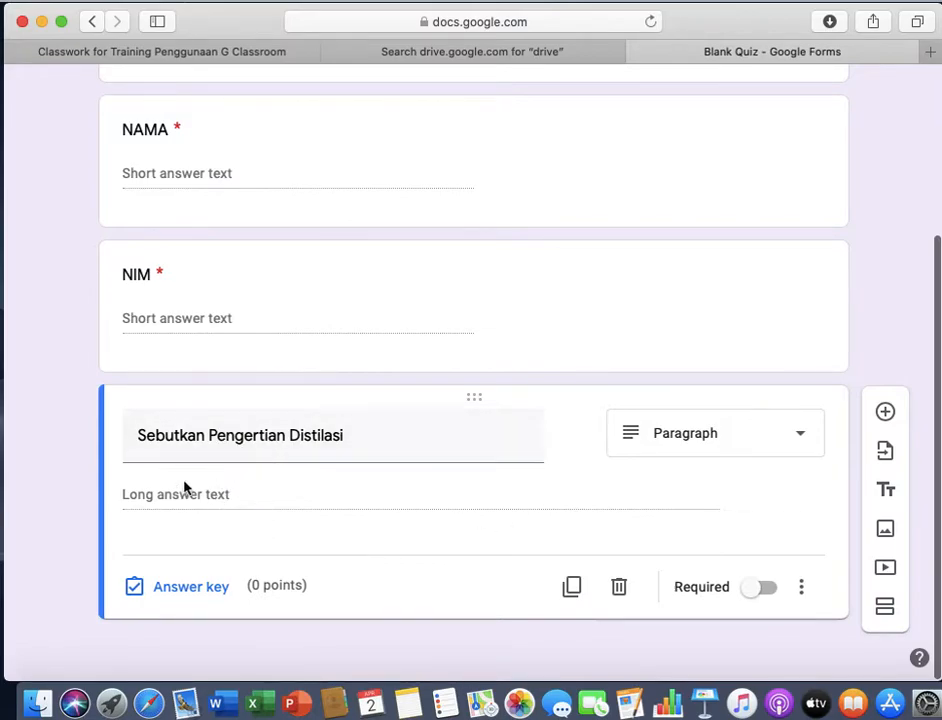
Set the Sebutkan Pengertian Distilasi question to be worth 50 points in its answer key.
left_click(137, 588)
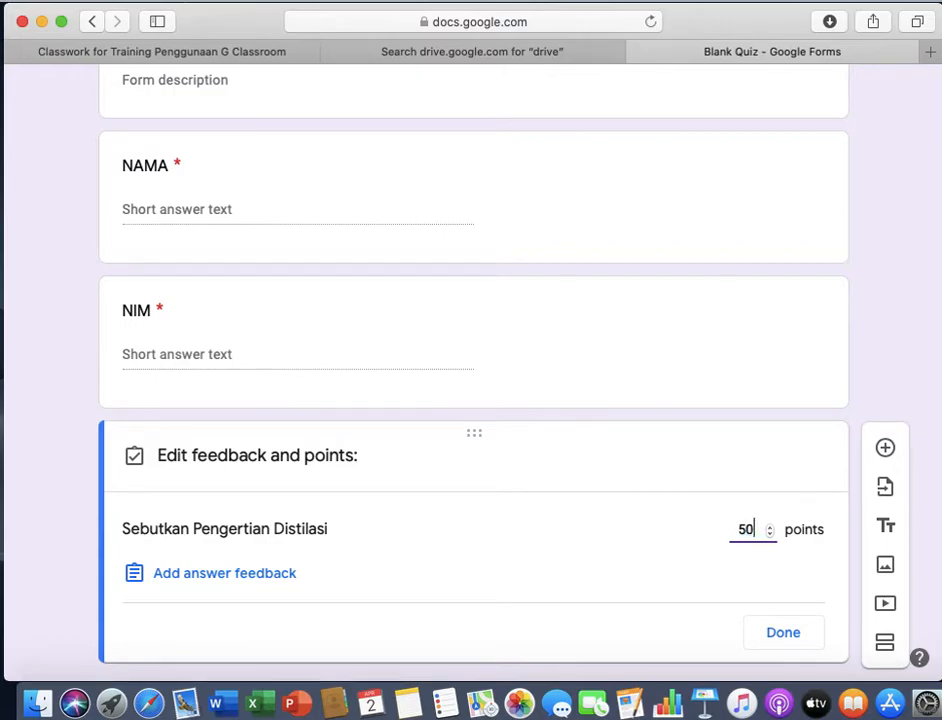
scroll(668, 542, "down", 2)
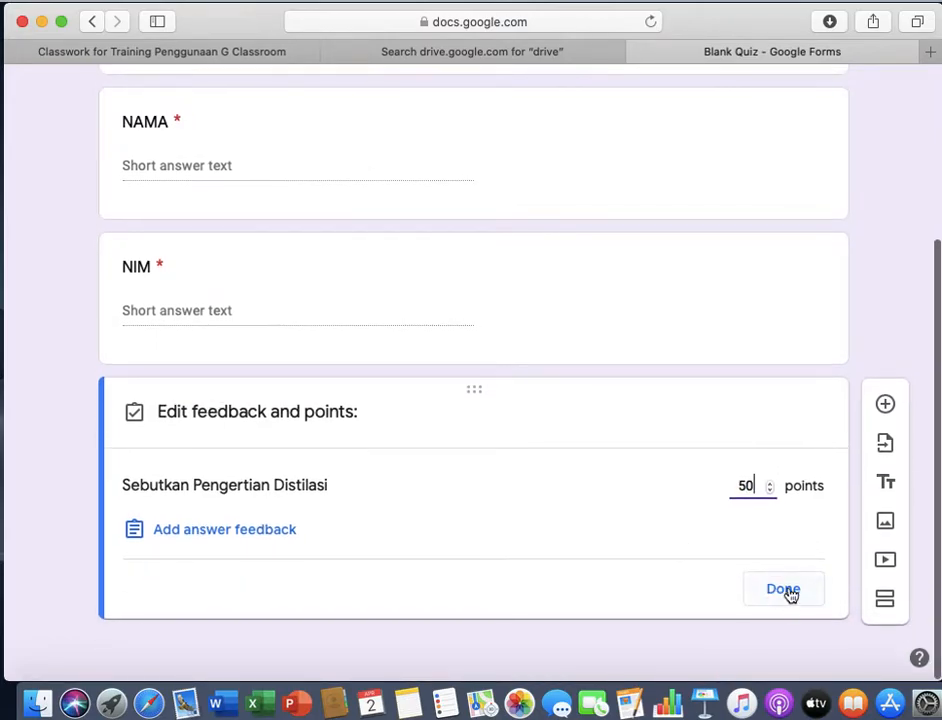
left_click(785, 590)
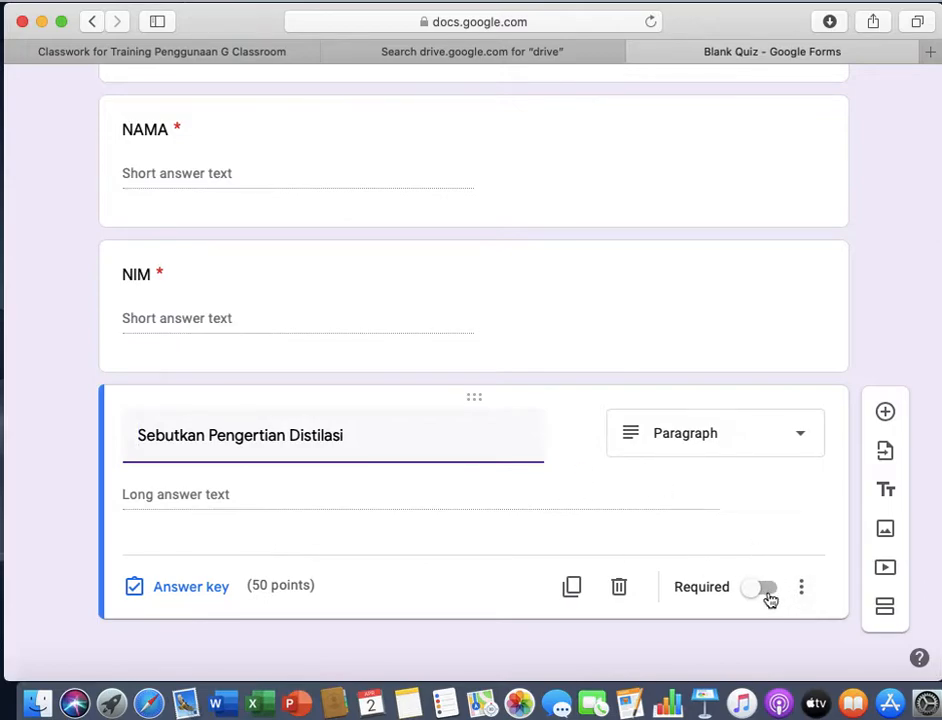
Add a multiple-choice question titled Satuan dari Mesh adalah below the Distilasi question.
left_click(885, 411)
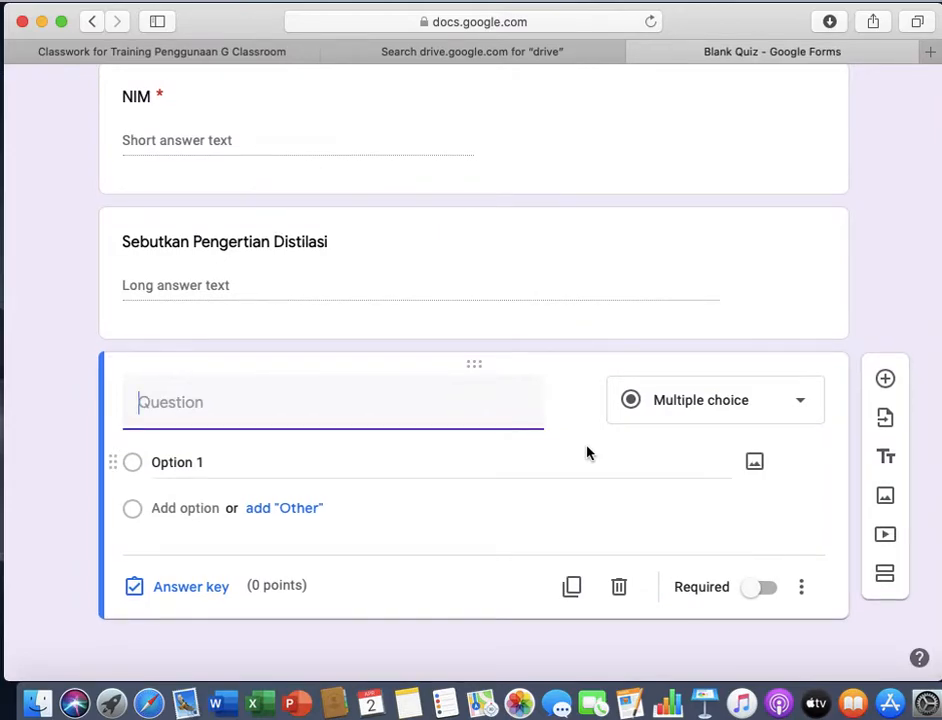
type("Apa penger")
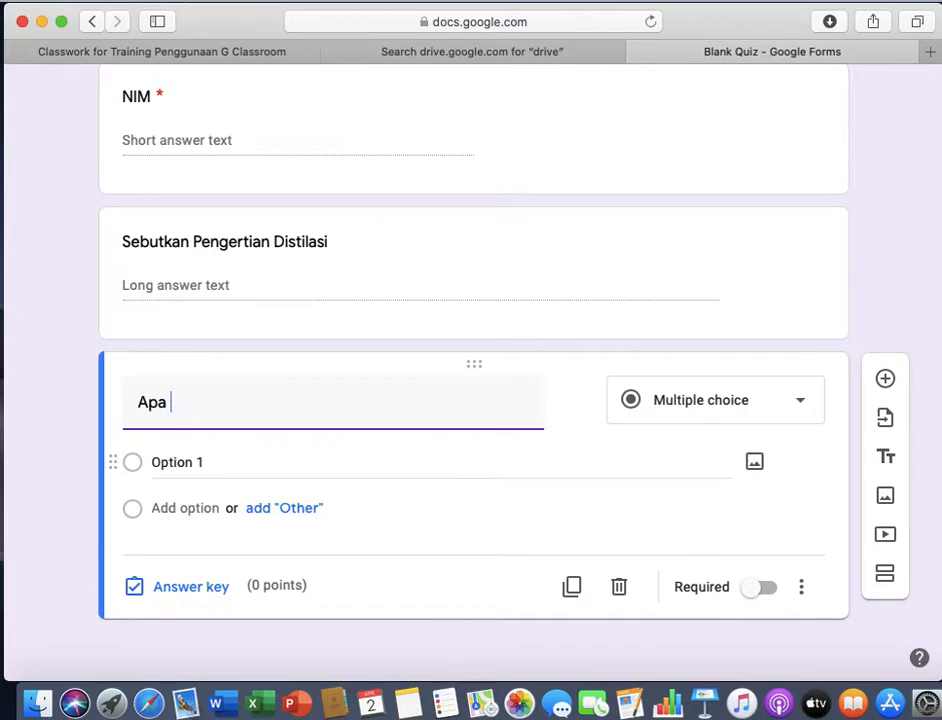
key("BackSpace")
key("BackSpace")
type("SAtuan dari Mesh adalah")
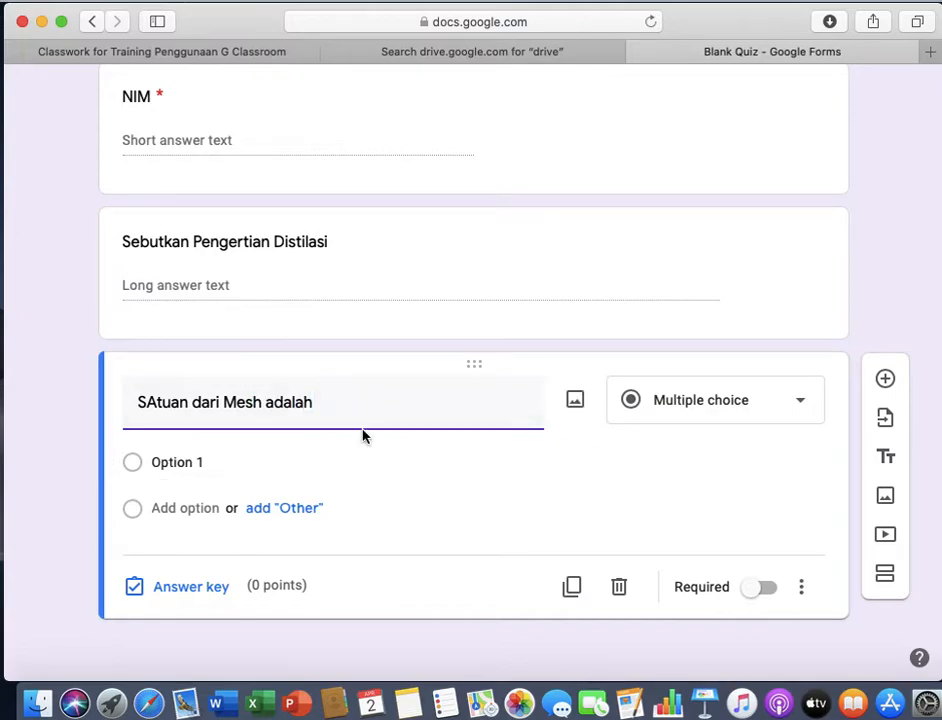
left_click(157, 402)
key("BackSpace")
type("a")
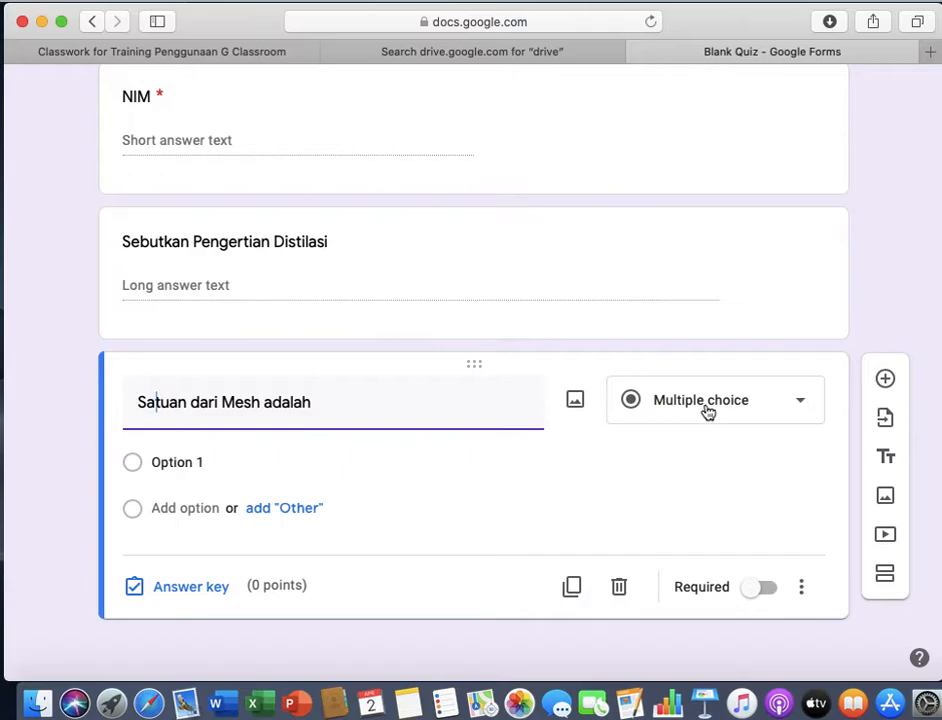
Give the Mesh question the answer options Inchi, Km and kg, plus an Other option.
left_click(206, 461)
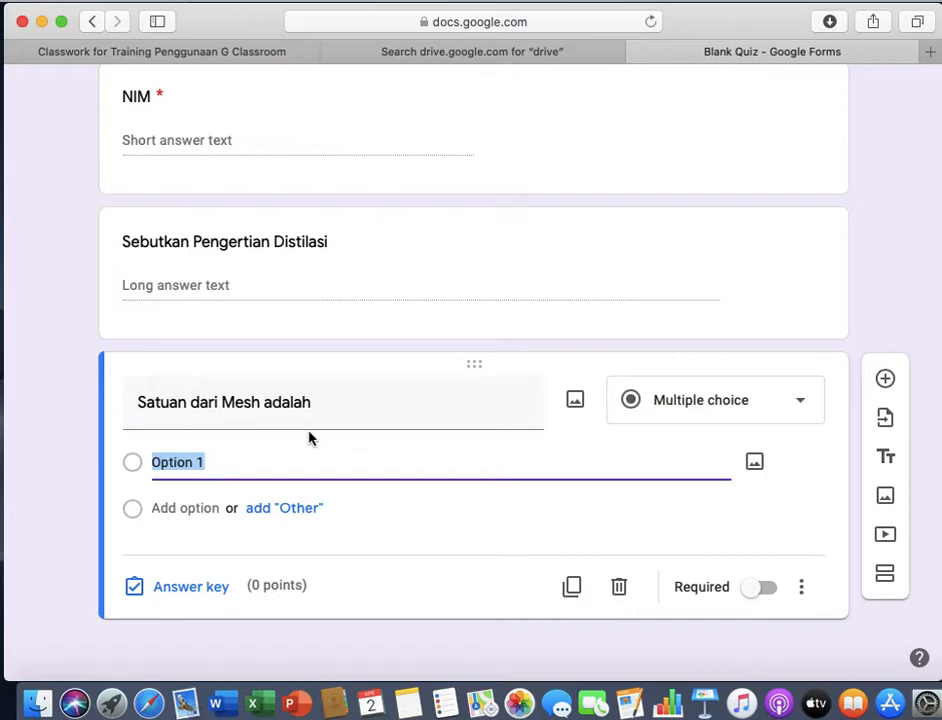
type("Inchi")
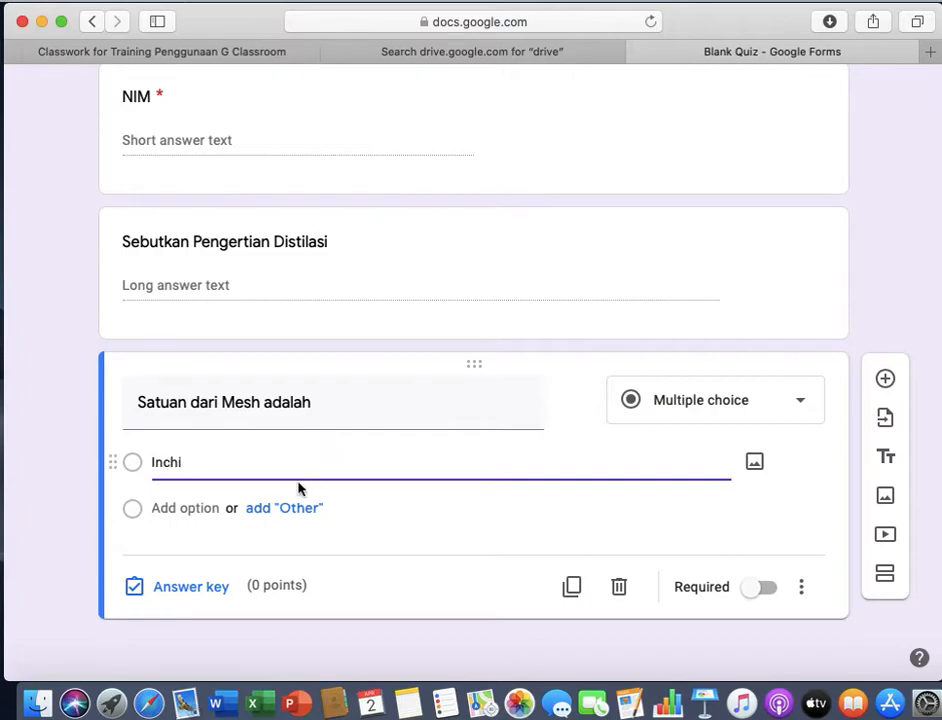
left_click(258, 508)
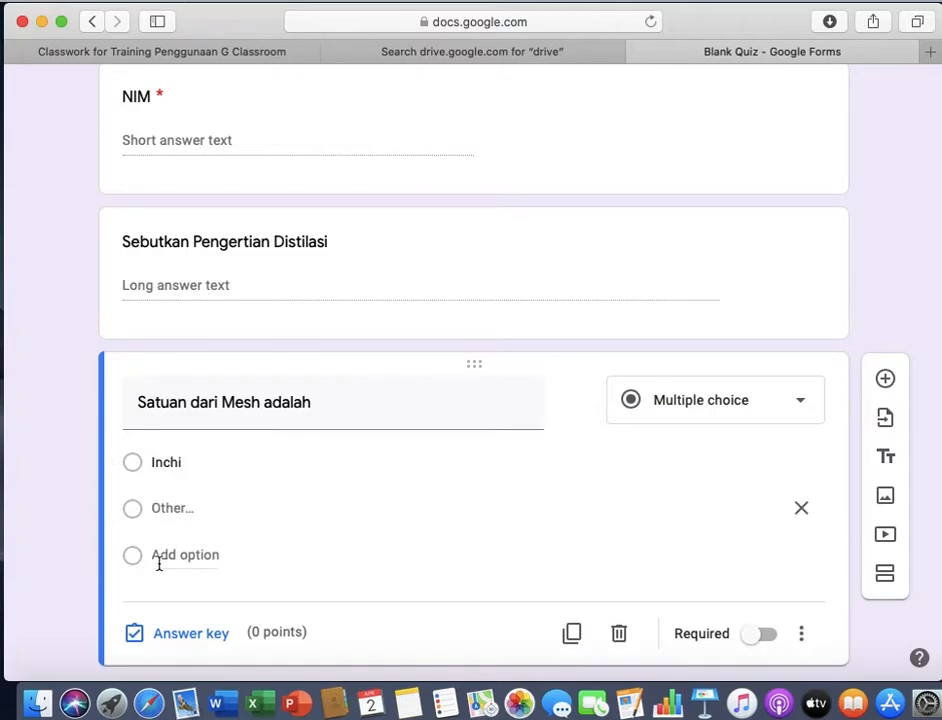
left_click(188, 548)
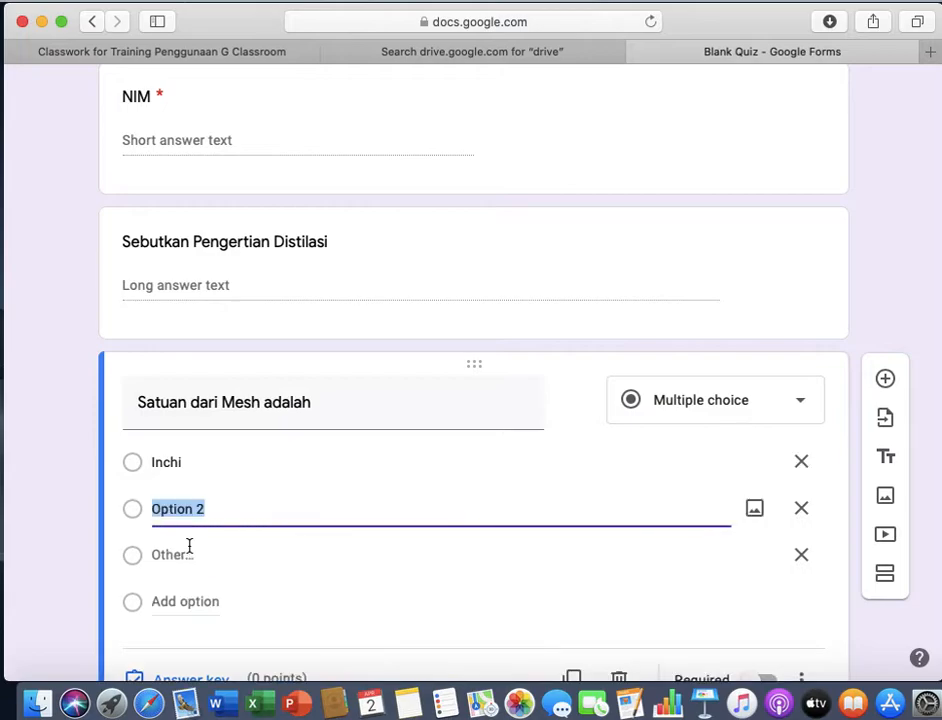
type("K")
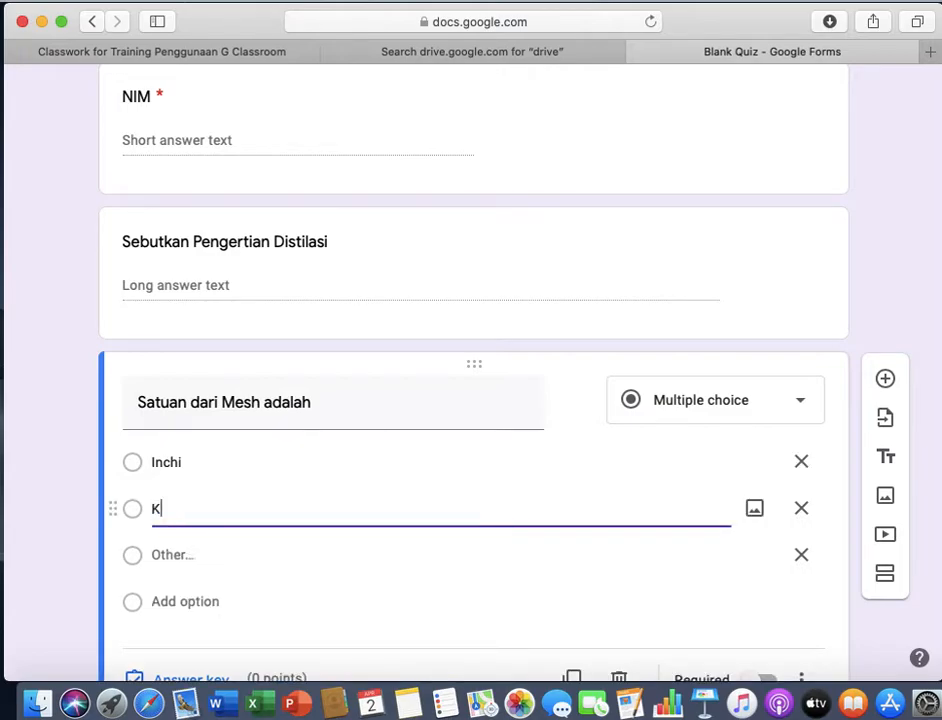
type("m")
scroll(200, 603, "down", 2)
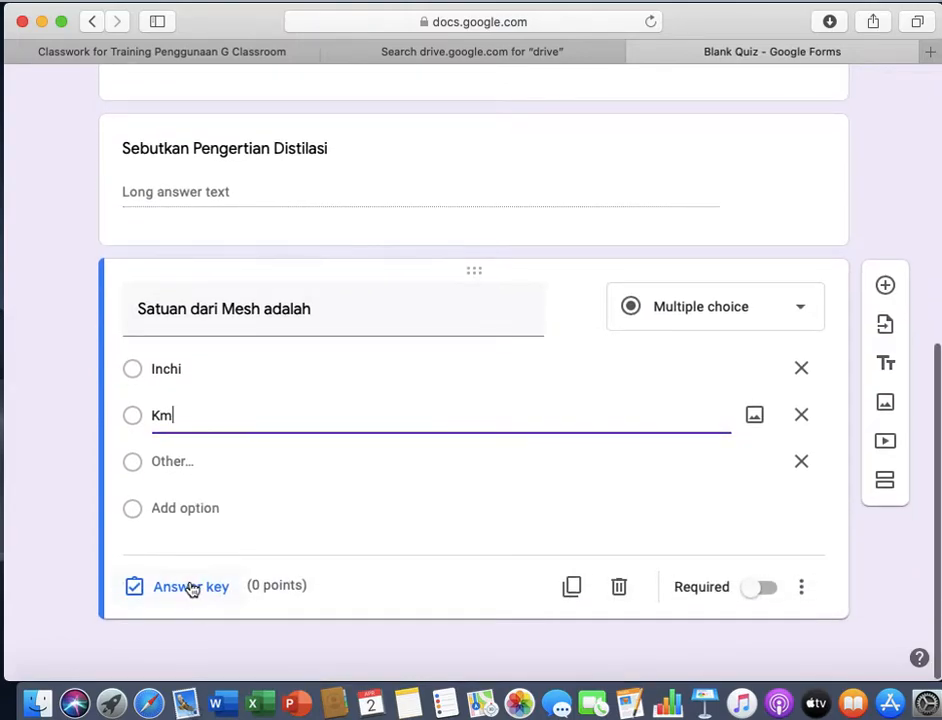
left_click(160, 471)
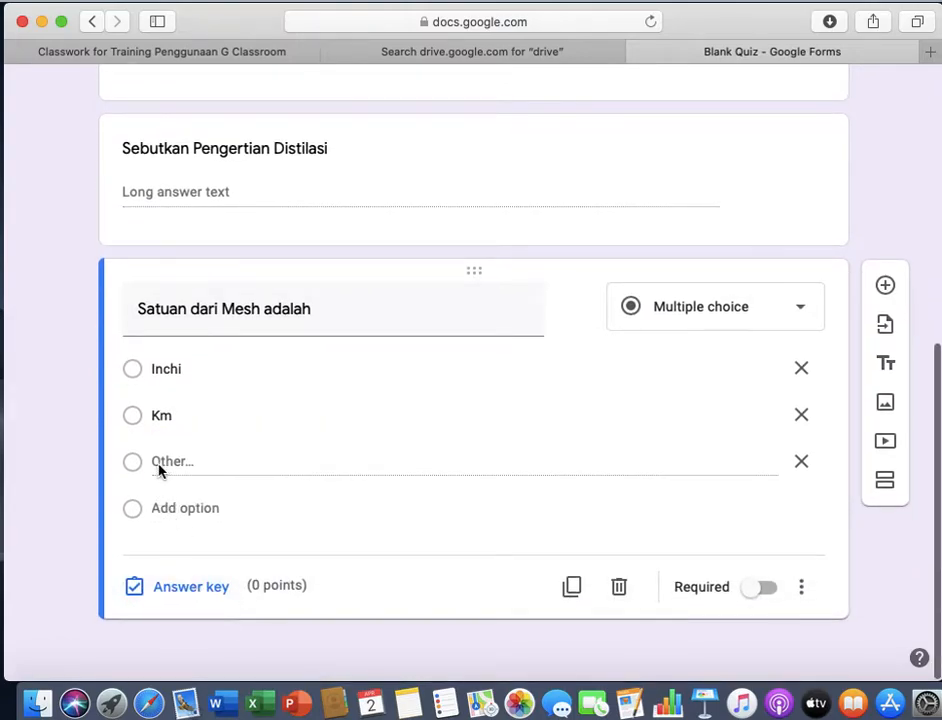
left_click(182, 511)
type("kg")
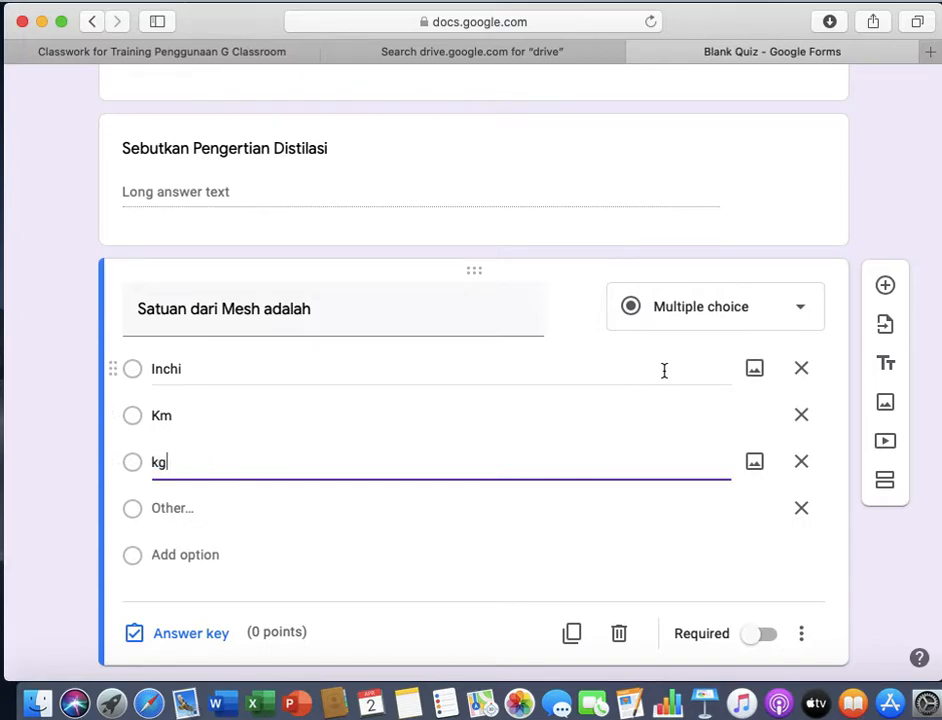
Set the Mesh question's answer key to 50 points with Inchi as the correct answer.
left_click(135, 632)
type("50")
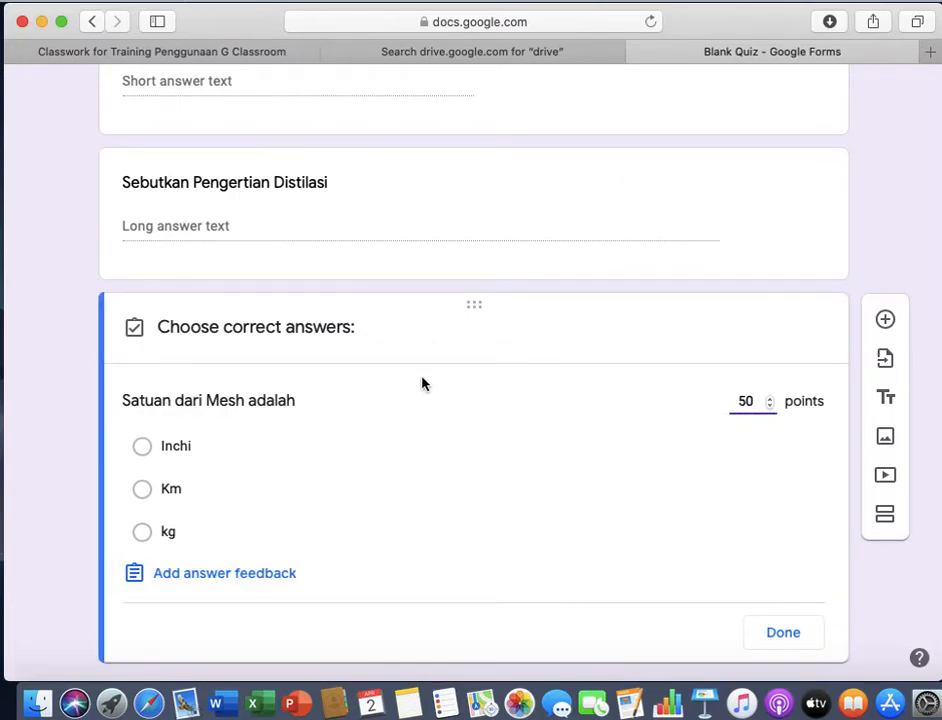
left_click(142, 446)
scroll(553, 437, "down", 1)
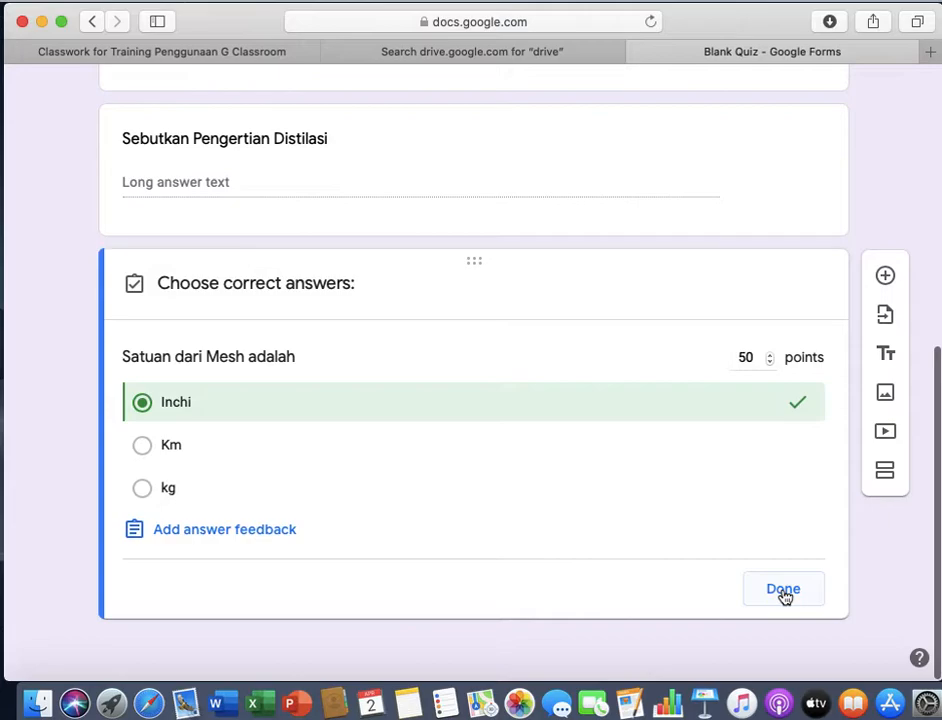
left_click(784, 594)
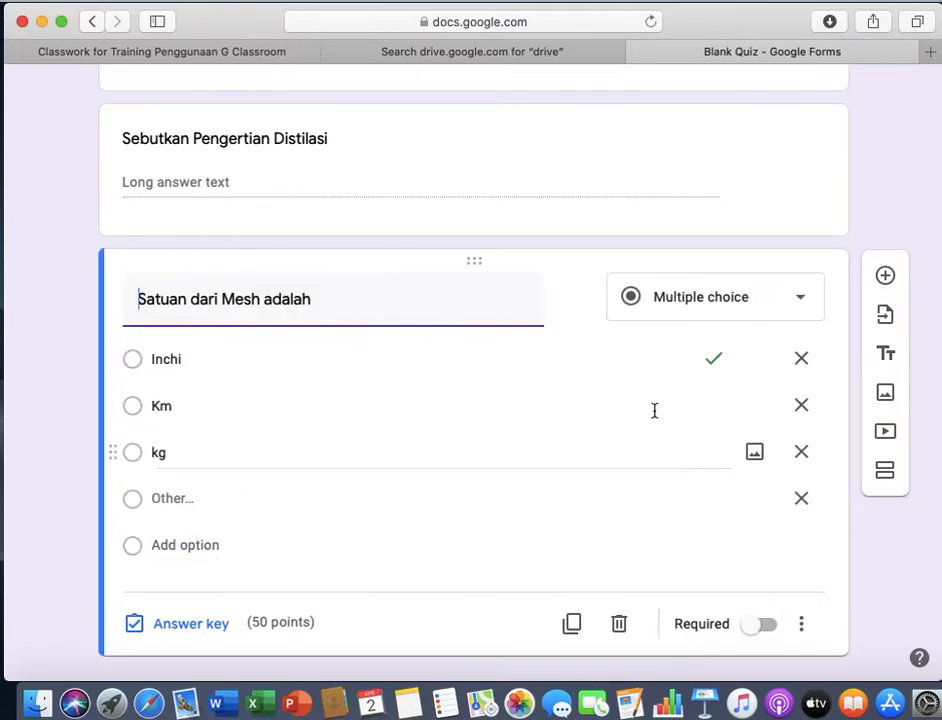
Review the quiz form's questions, the points set for Sebutkan Pengertian Distilasi, and the form's total points.
scroll(655, 390, "up", 5)
scroll(655, 390, "down", 2)
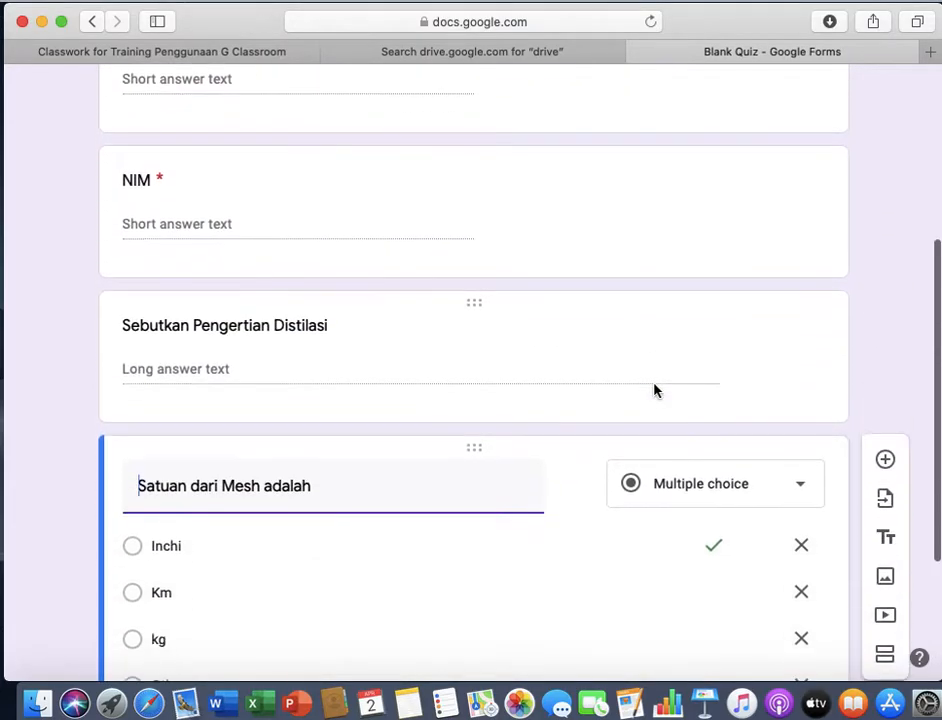
scroll(655, 390, "down", 3)
scroll(655, 390, "down", 1)
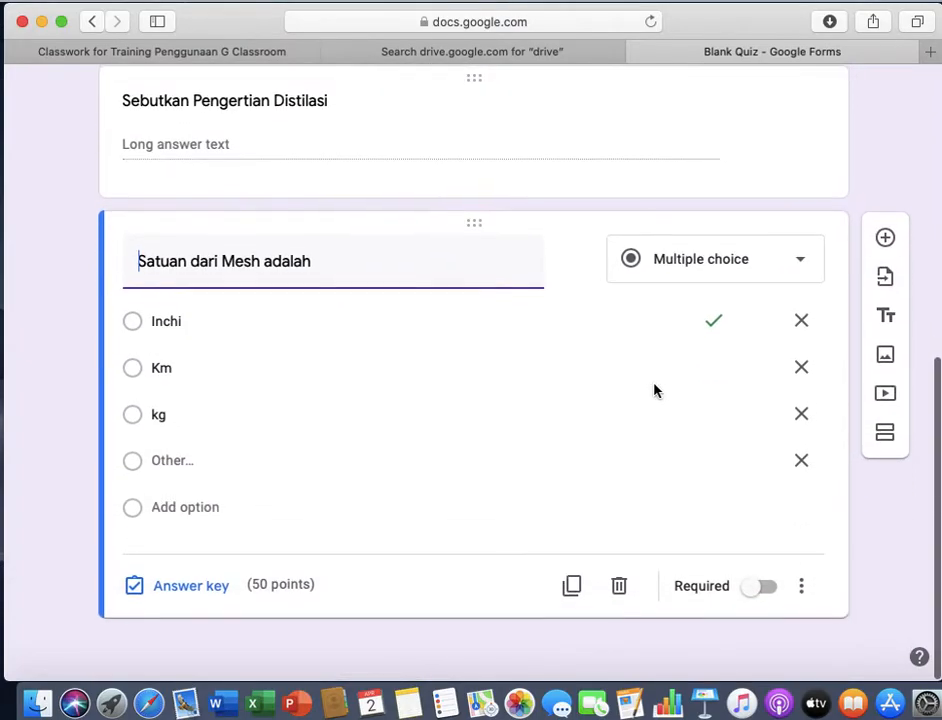
scroll(655, 390, "up", 2)
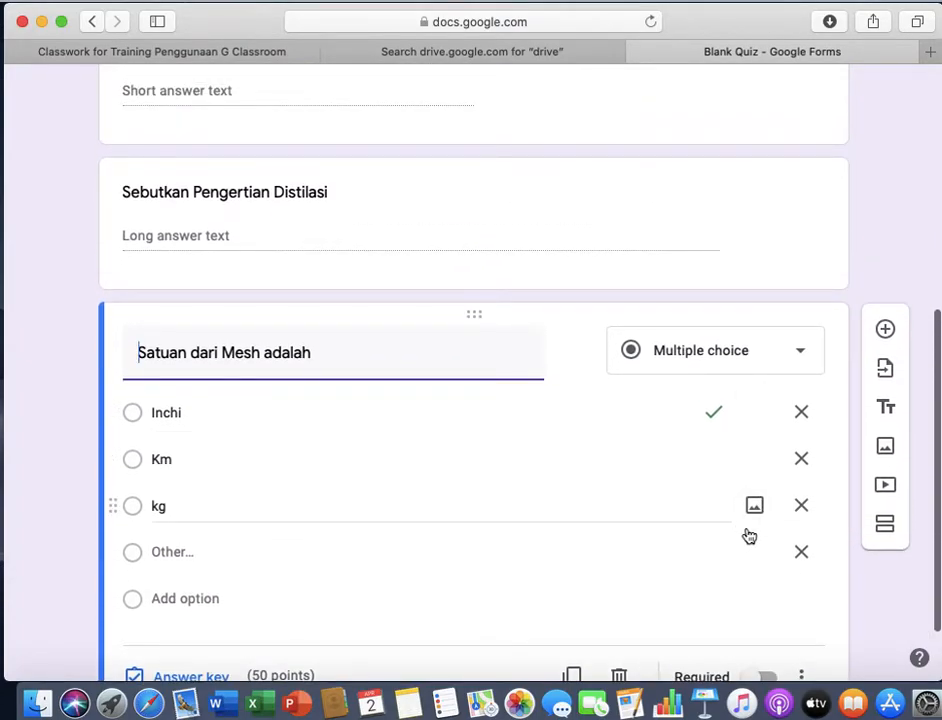
scroll(745, 532, "down", 2)
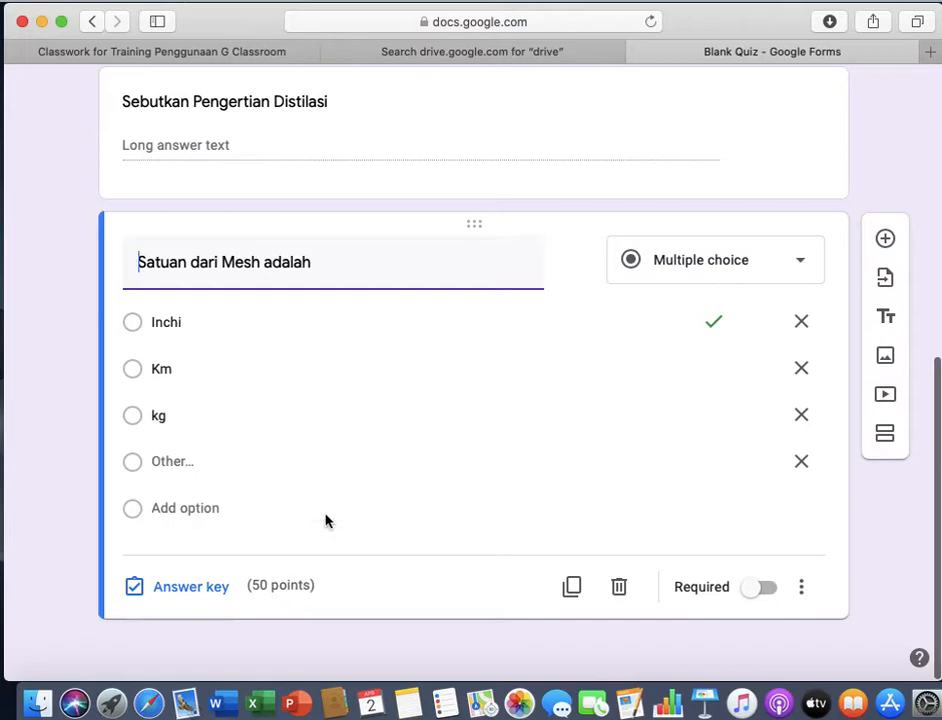
scroll(322, 406, "up", 5)
left_click(333, 360)
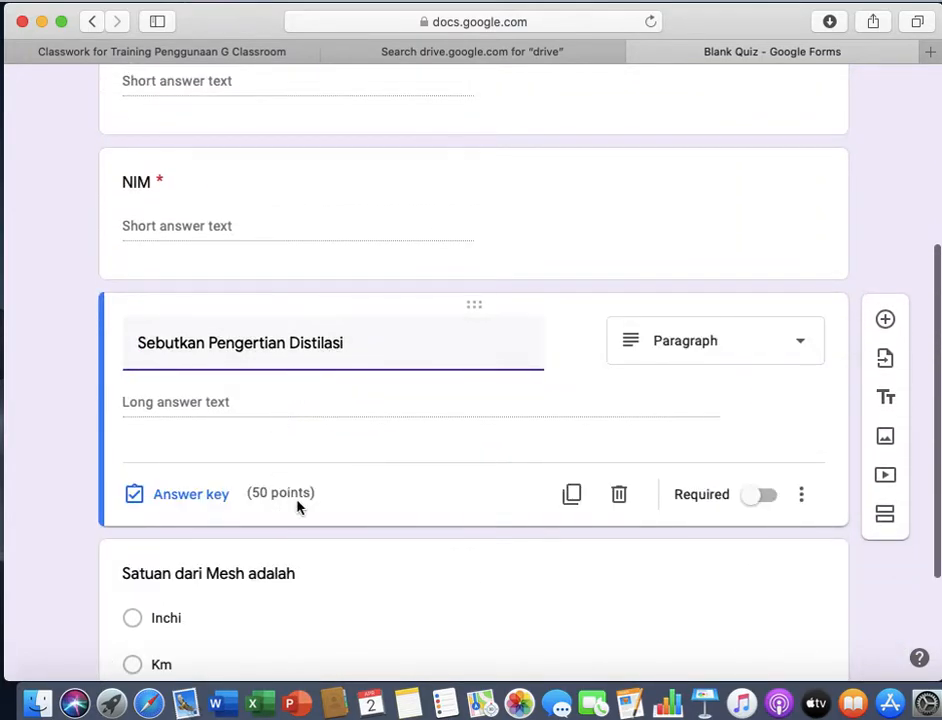
scroll(390, 386, "up", 7)
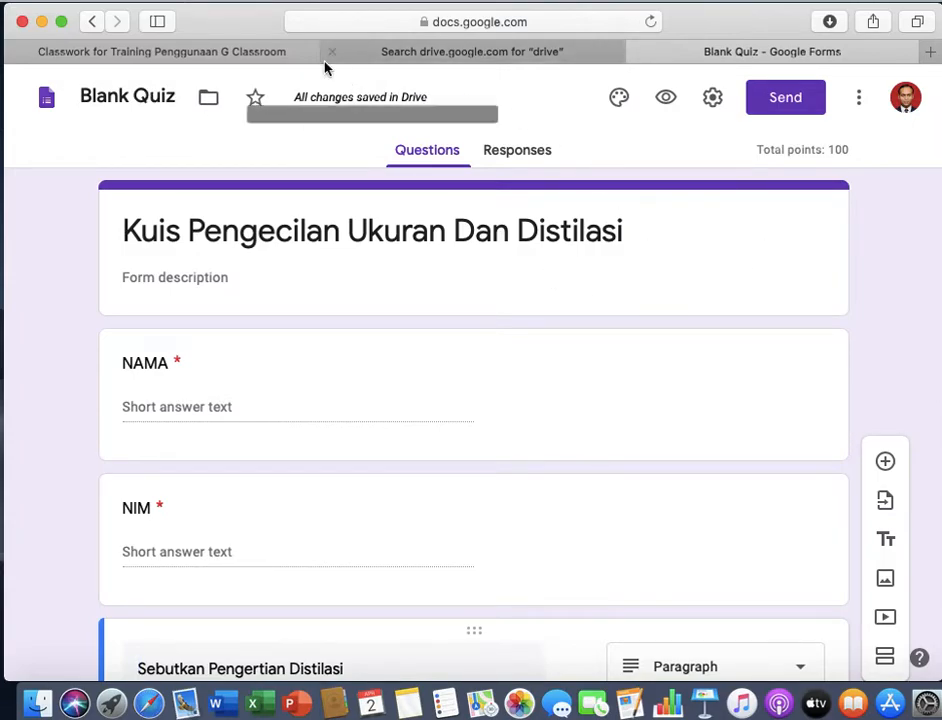
Switch to the Classroom assignment and open its attached Blank Quiz form to check the respondent view.
left_click(248, 57)
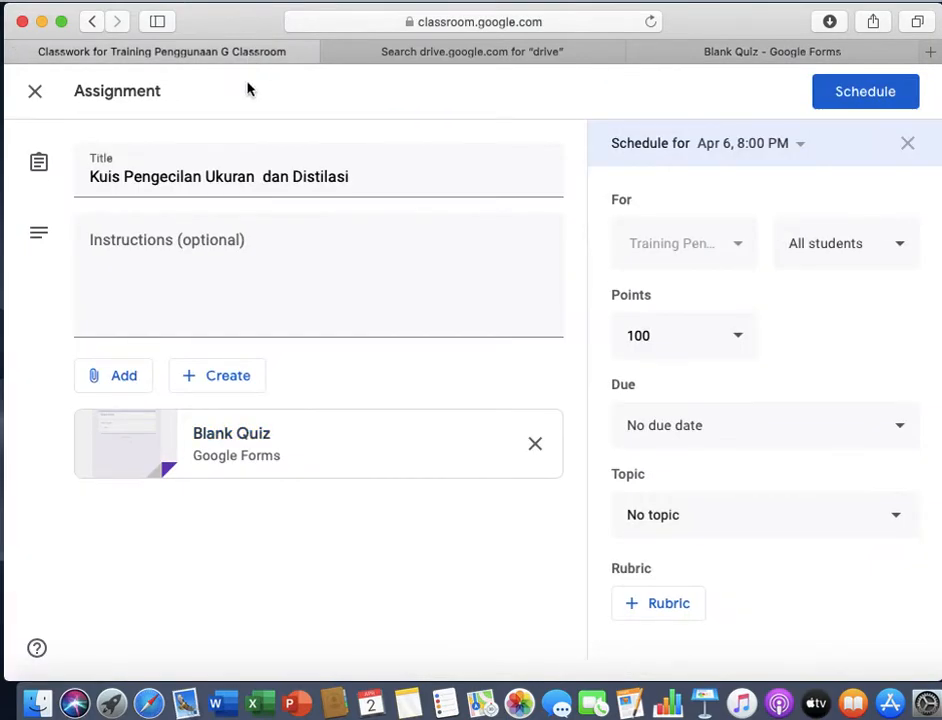
left_click(219, 444)
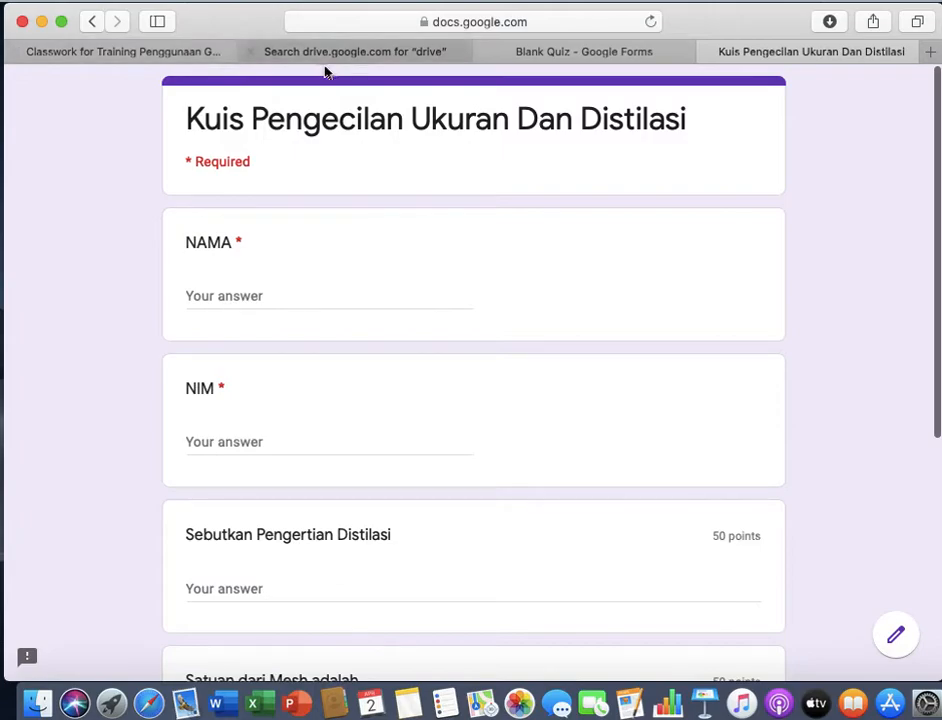
Switch to Drive and rename the Blank Quiz file as Kuis Pengecilan Ukuran dan Distilasi.
left_click(423, 52)
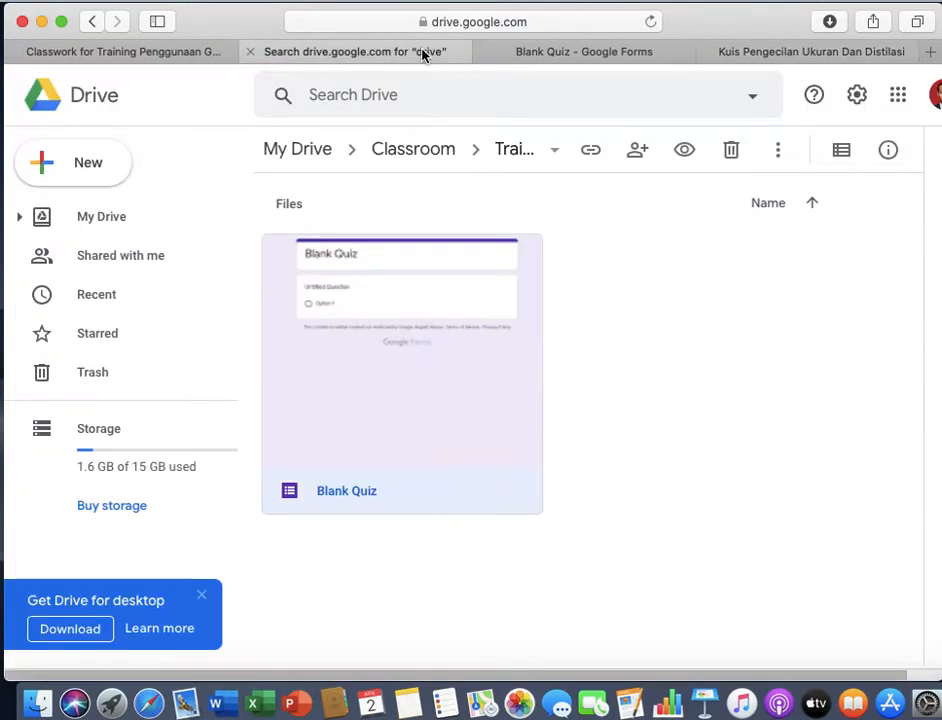
right_click(348, 500)
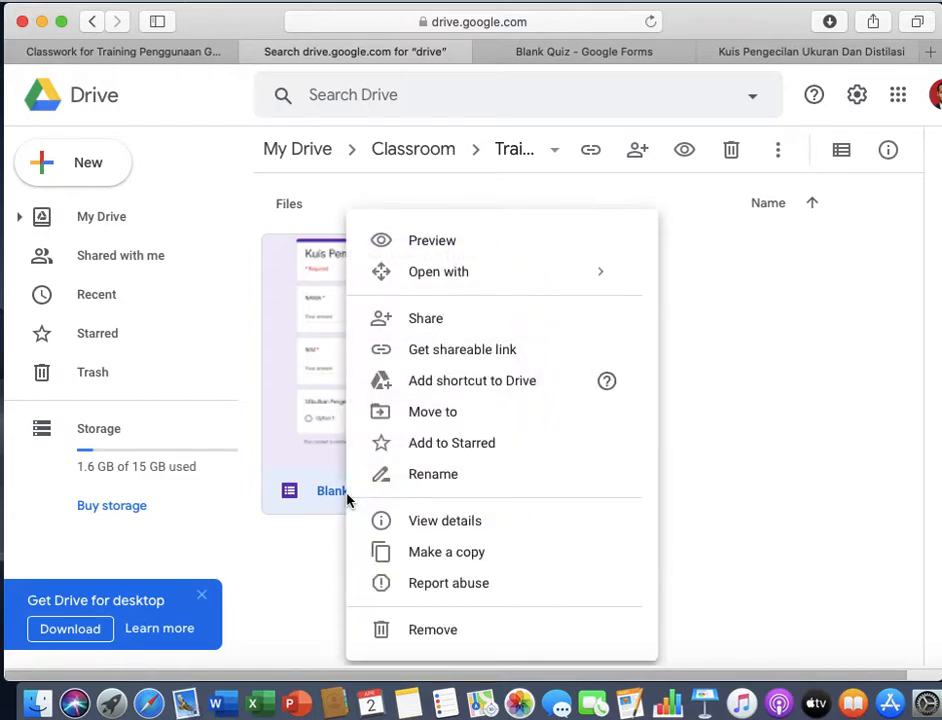
left_click(447, 474)
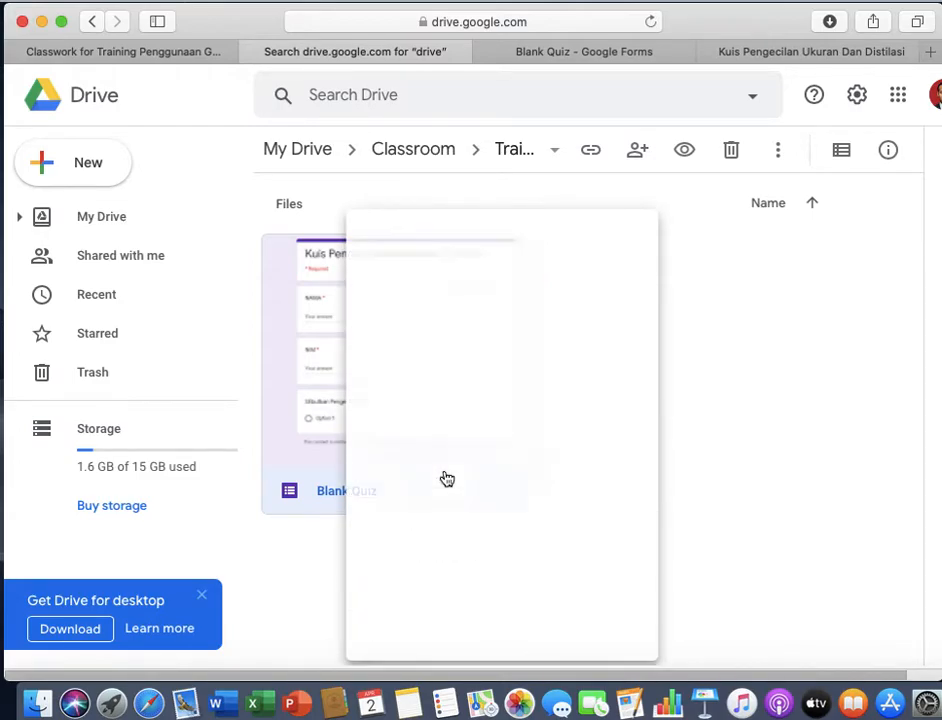
type("Kuis Pengecilan Ukuran dan Dis")
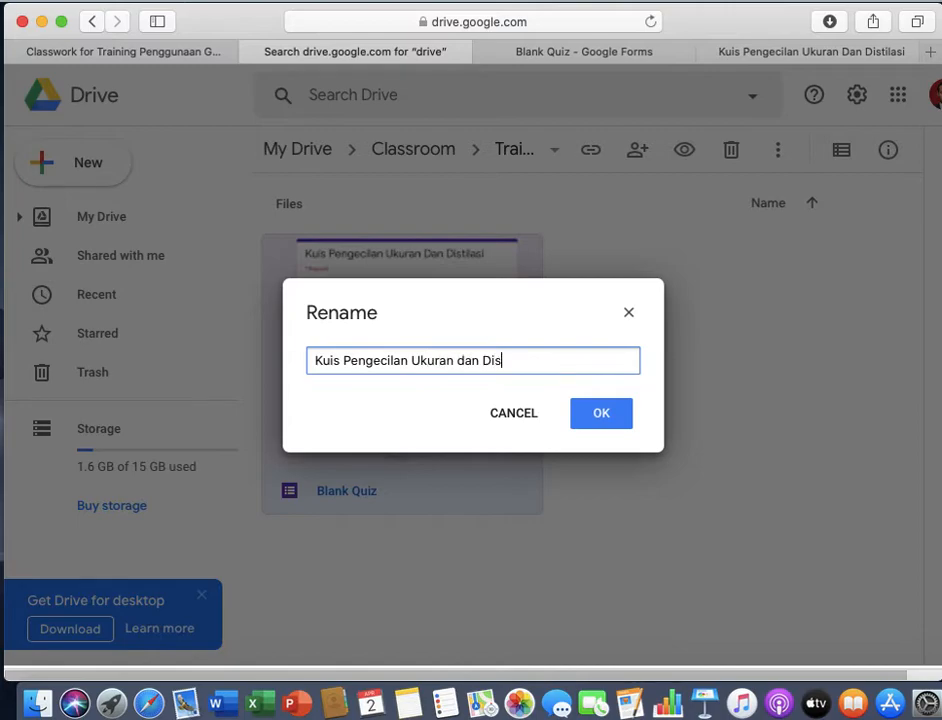
left_click(600, 420)
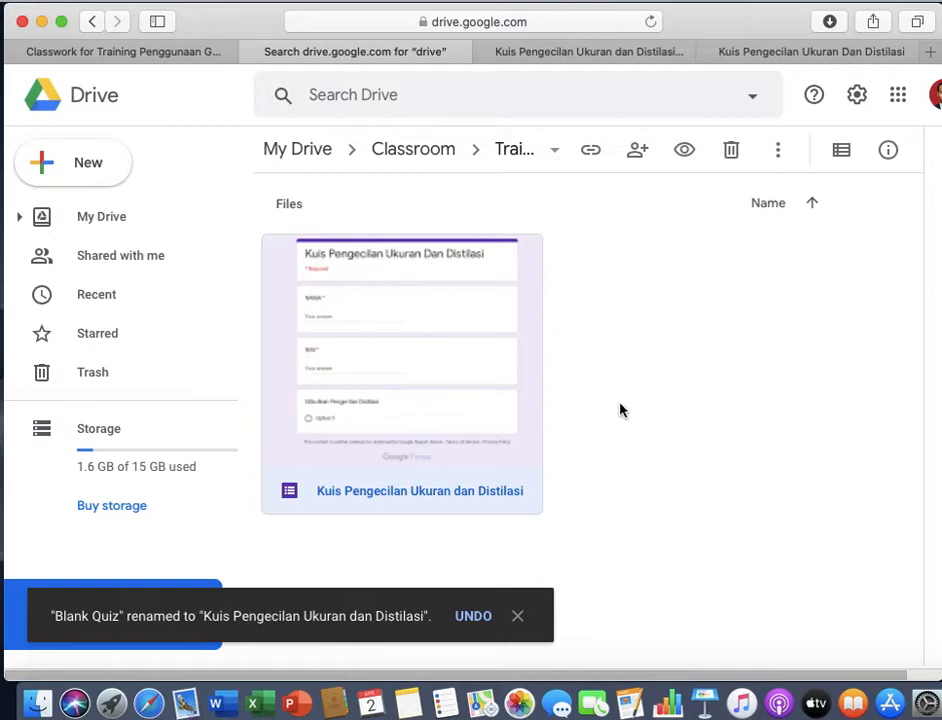
Return to Classroom, reload the page, and reopen the scheduled Kuis Pengecilan Ukuran dan Distilasi assignment for editing.
left_click(170, 55)
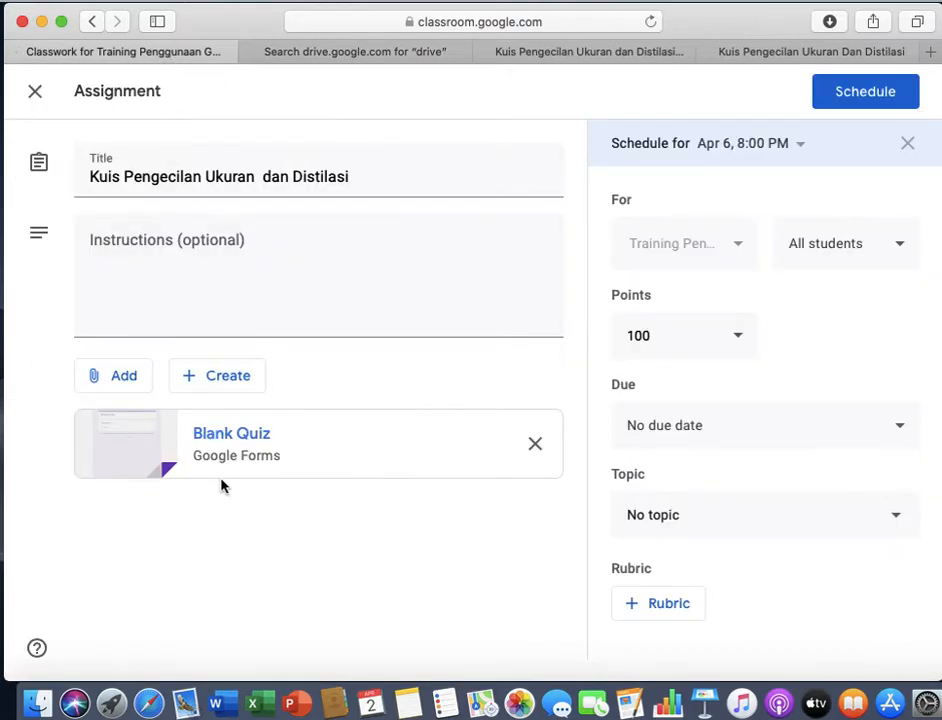
left_click(649, 24)
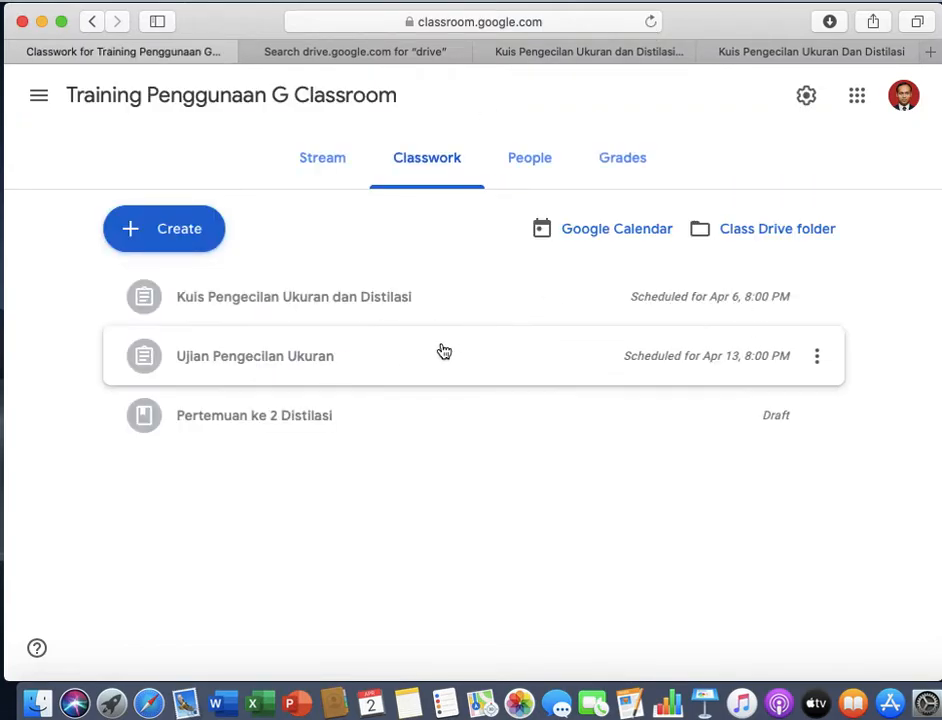
left_click(814, 298)
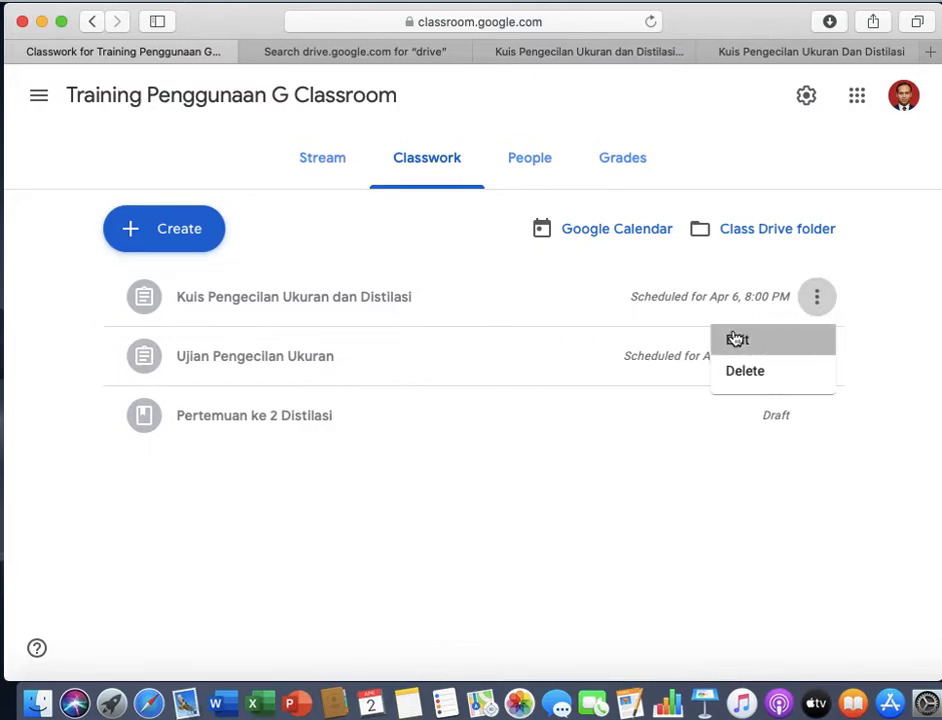
left_click(736, 337)
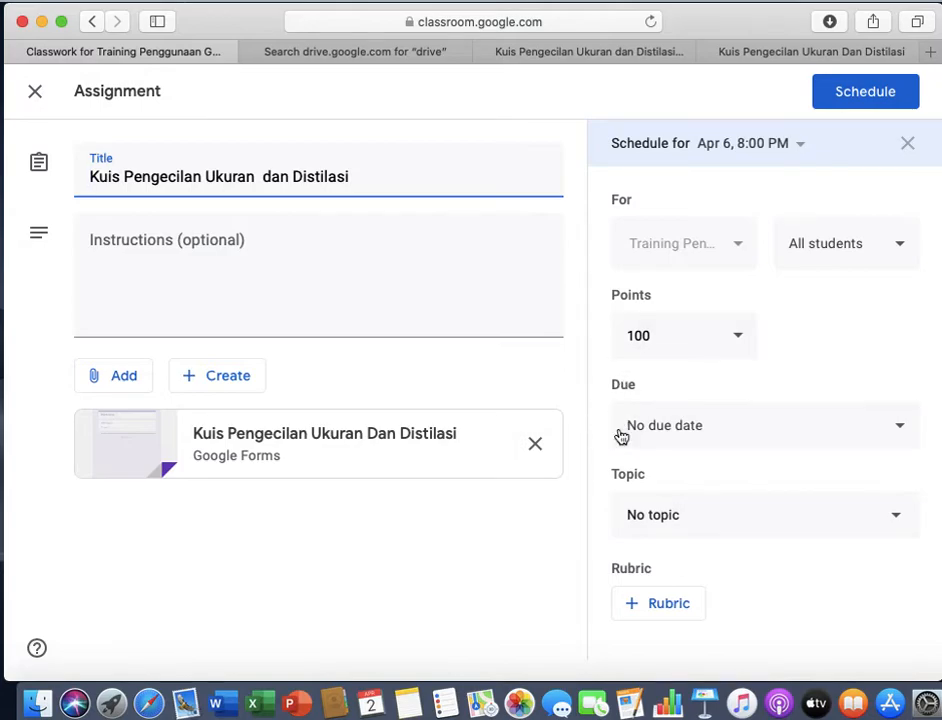
Set the quiz assignment's due date to Apr 6, 2020.
left_click(673, 437)
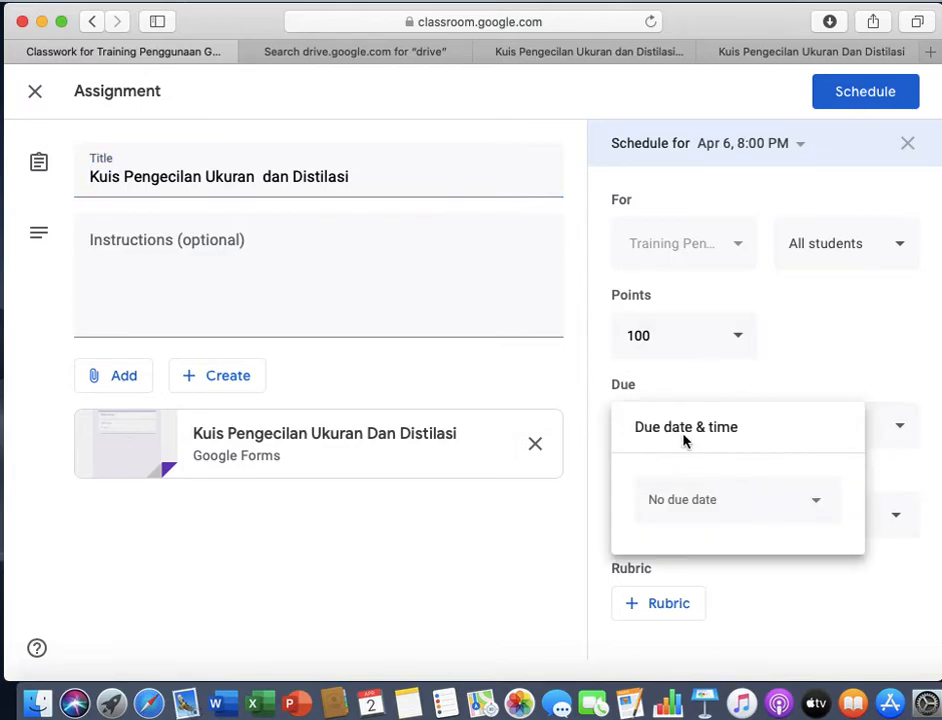
left_click(808, 501)
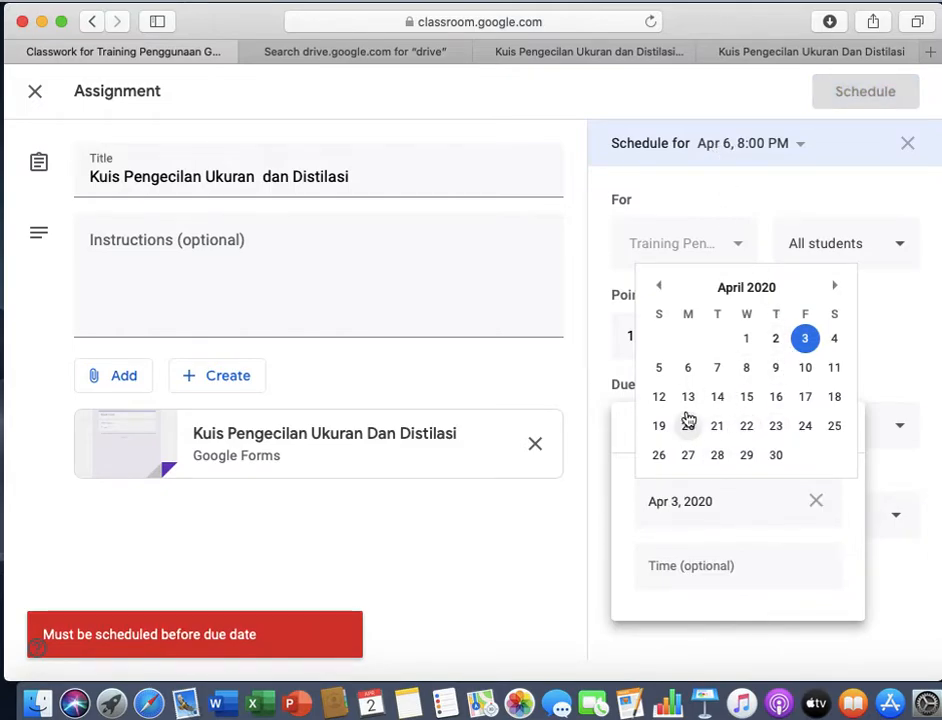
left_click(688, 372)
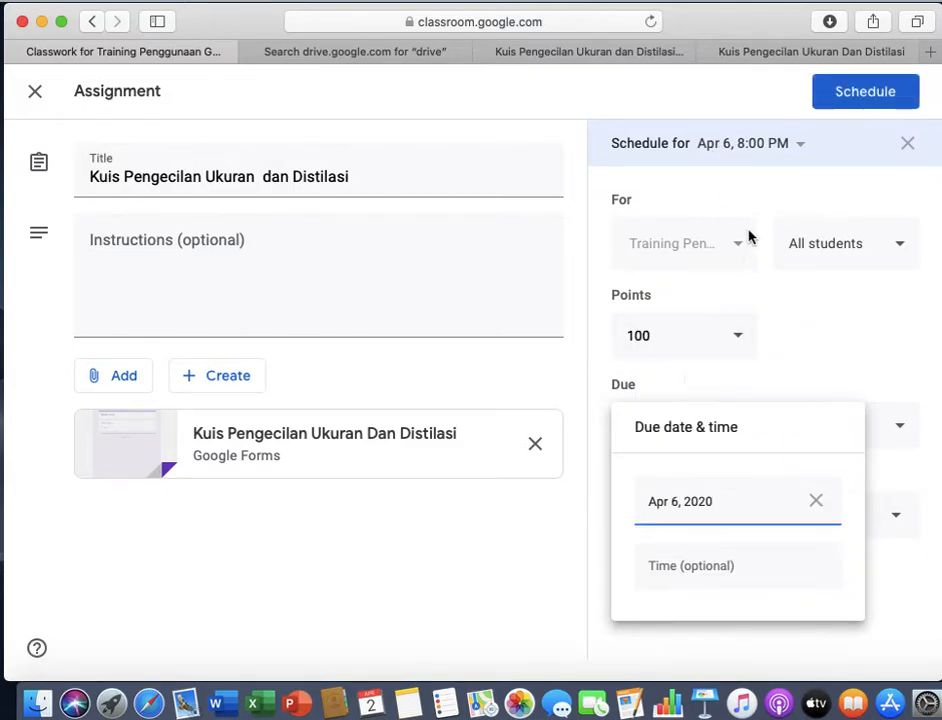
Set the quiz assignment's due time to 10:00 PM and save it as scheduled.
left_click(708, 565)
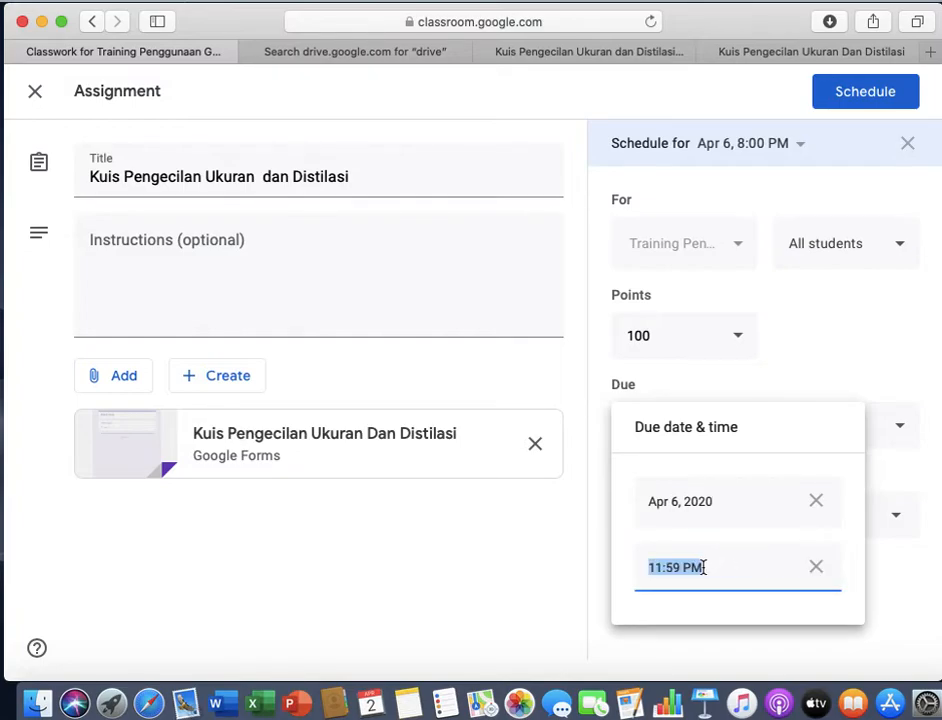
left_click(659, 572)
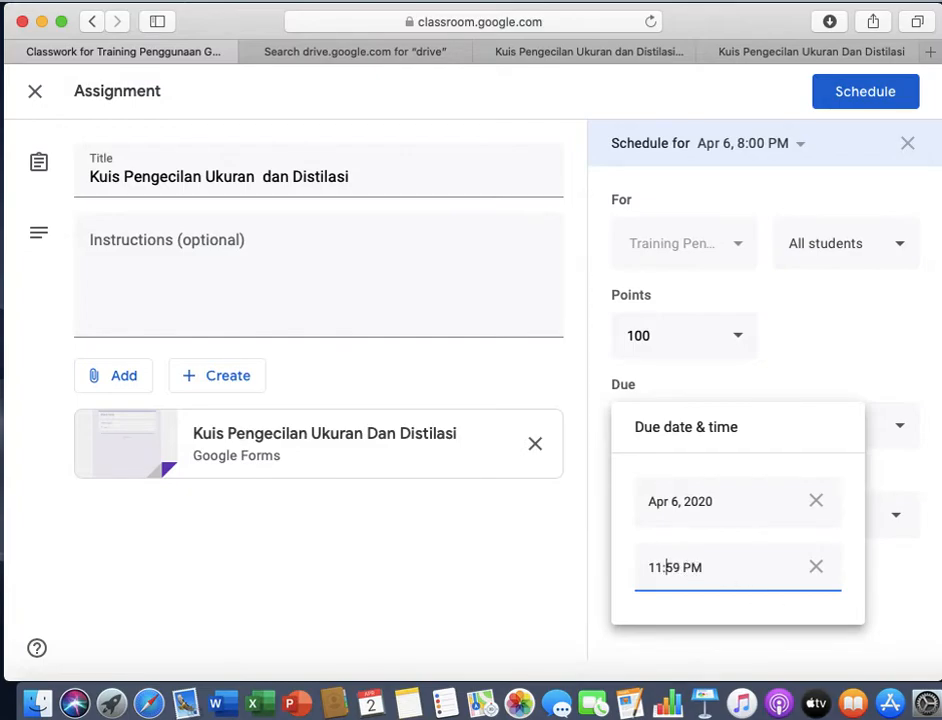
key("BackSpace")
type("0")
key("BackSpace")
key("BackSpace")
type("0")
left_click(762, 597)
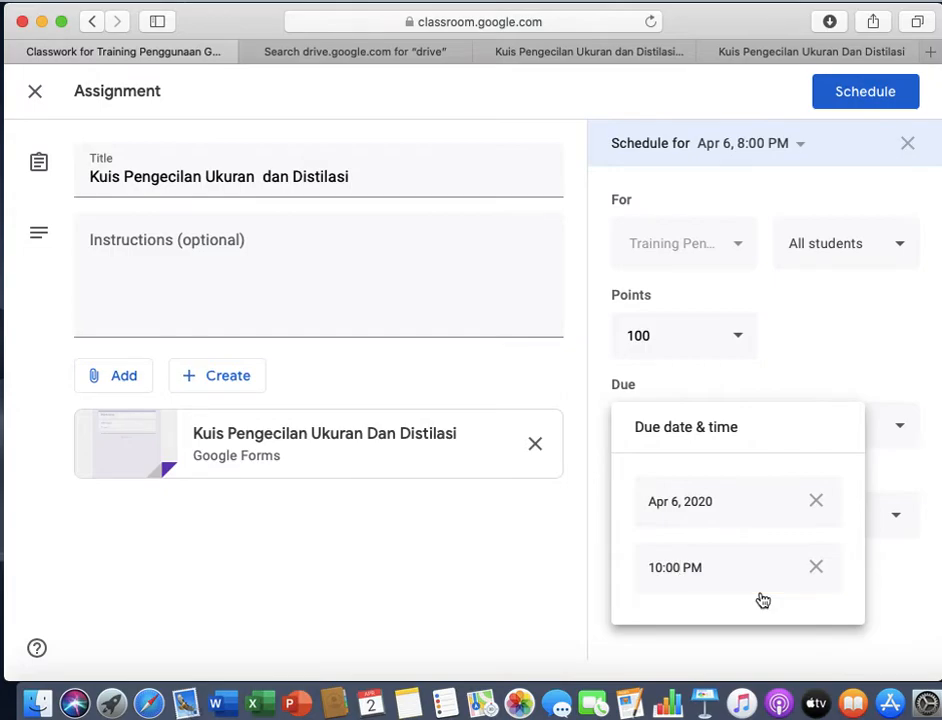
left_click(850, 92)
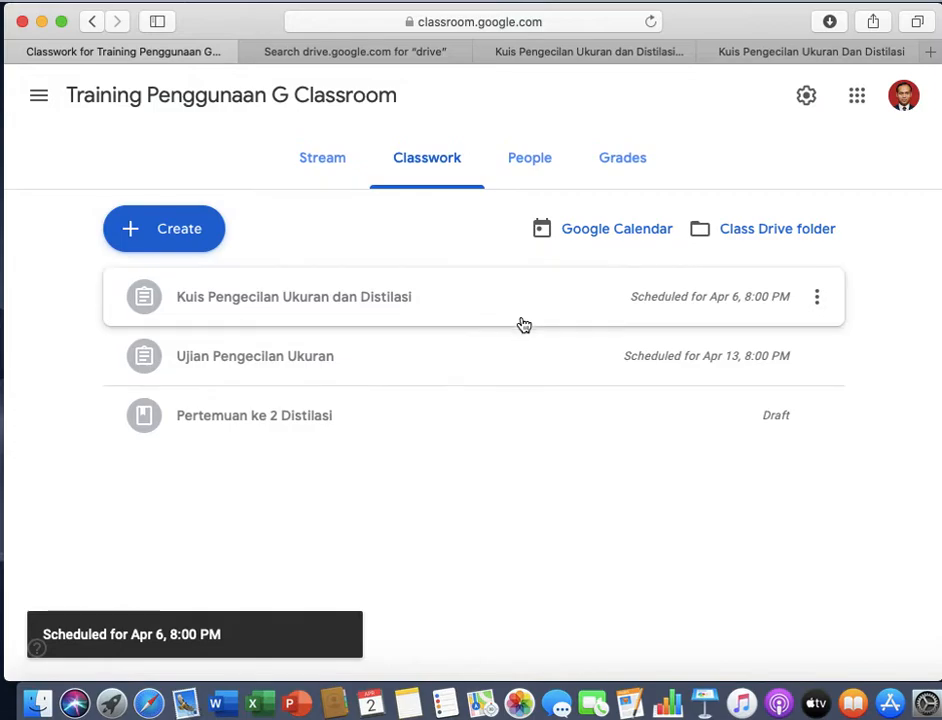
Check the People and Grades pages of the Training Penggunaan G Classroom class.
left_click(533, 178)
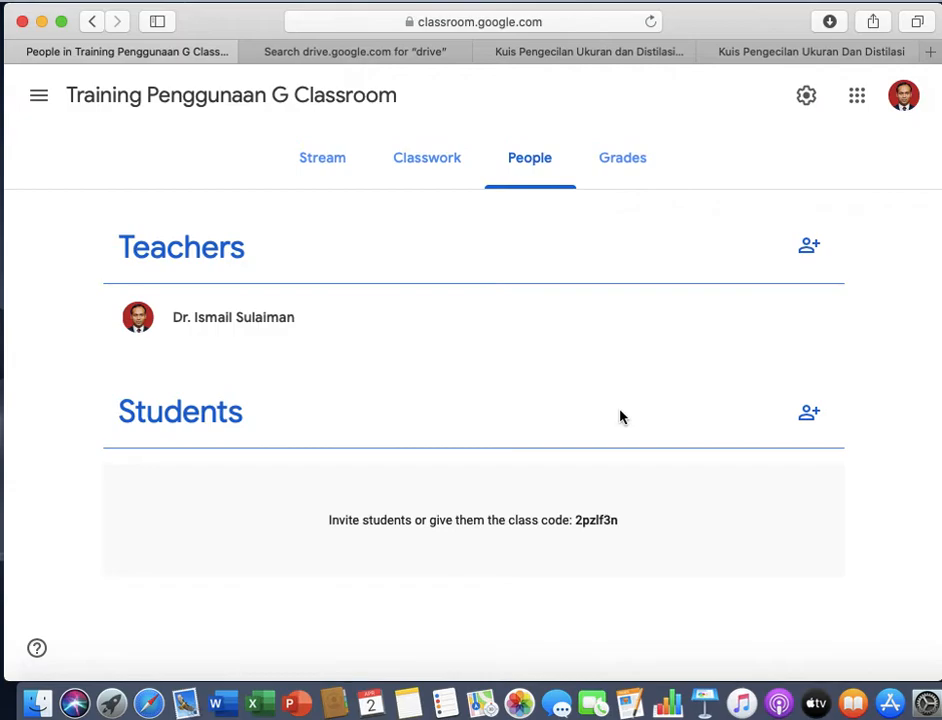
left_click(620, 172)
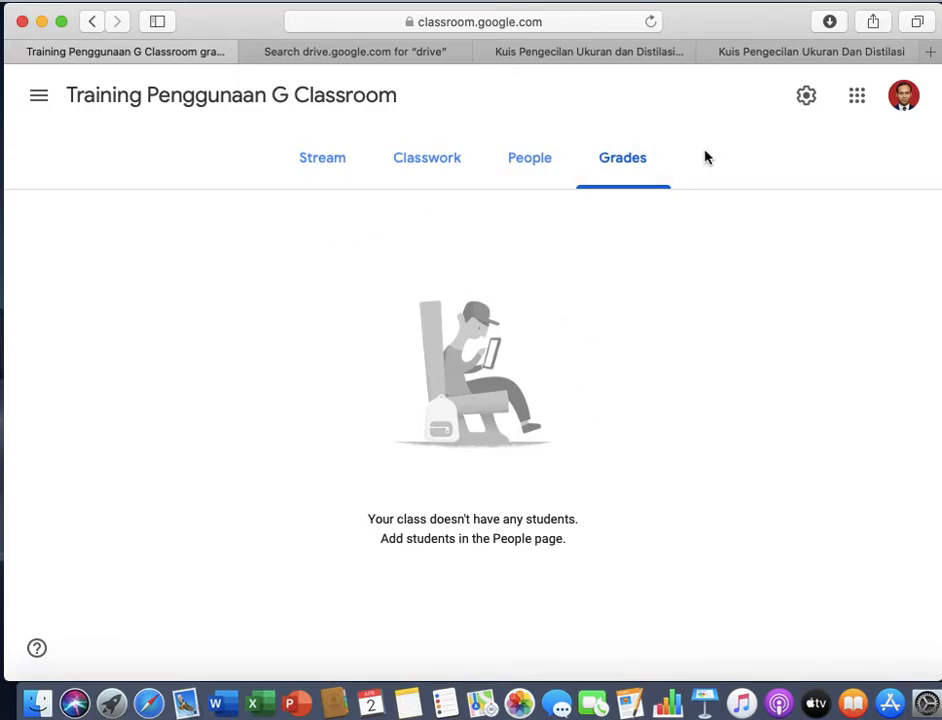
Open the Rabu 10:00 Satuan Operasi class and review its stream posts and classwork list.
left_click(38, 98)
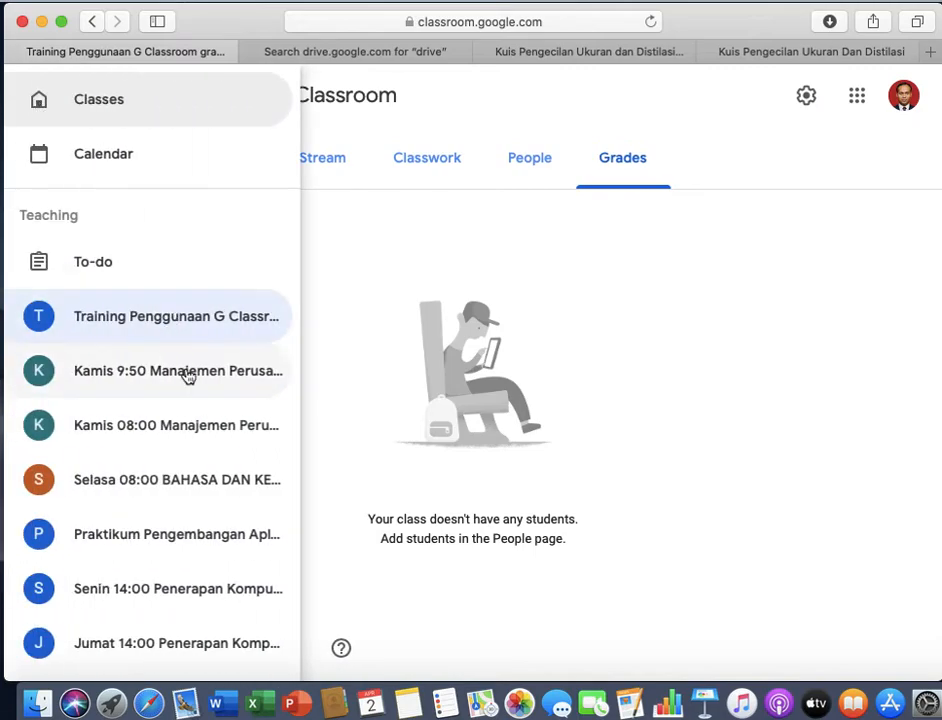
scroll(187, 376, "down", 5)
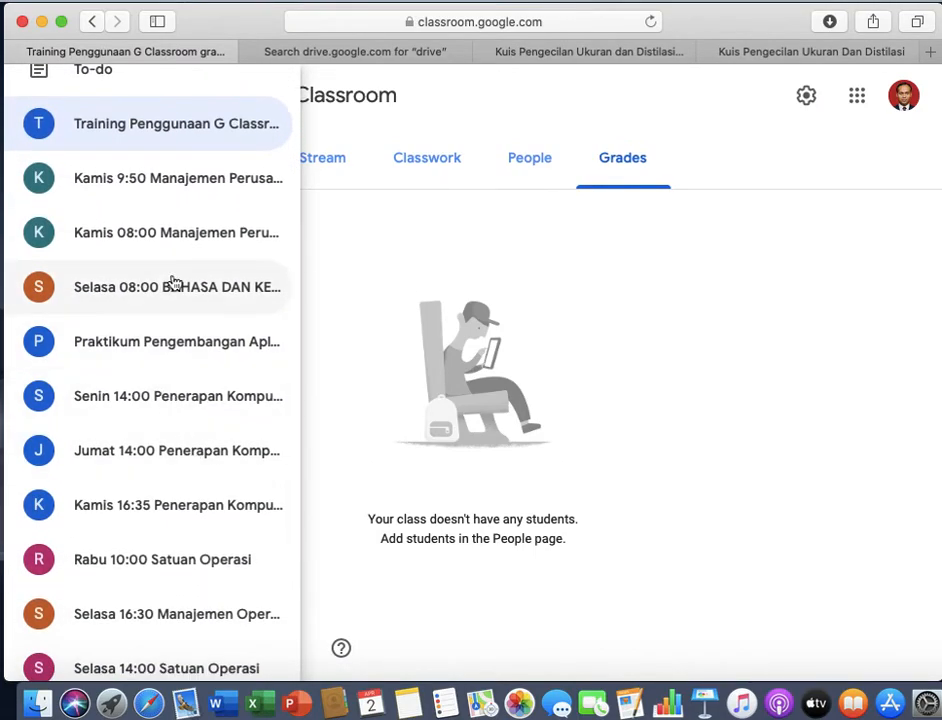
left_click(158, 564)
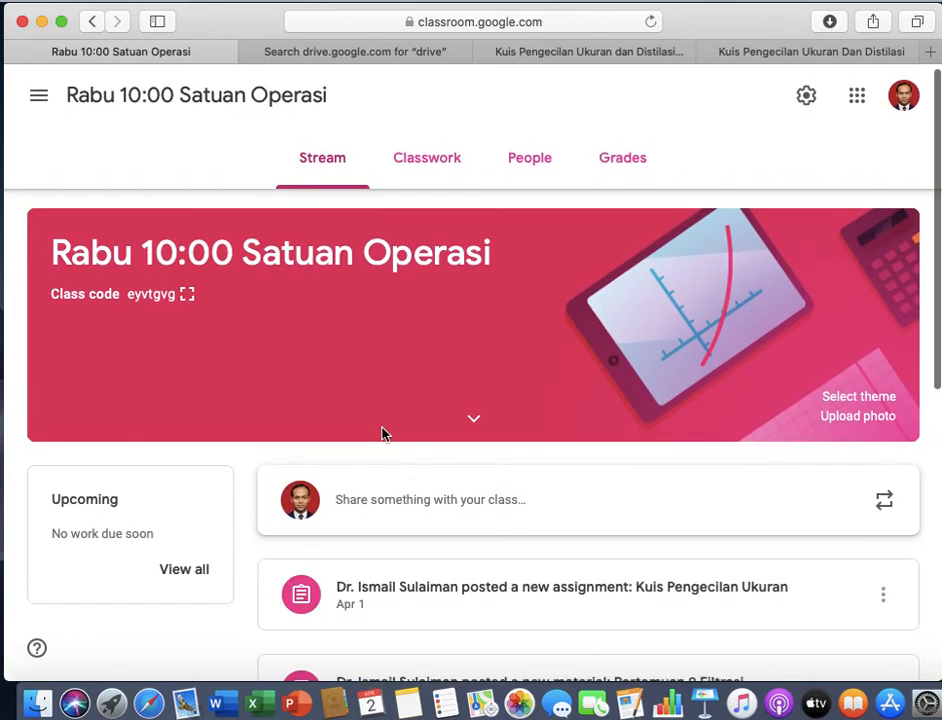
scroll(395, 384, "down", 5)
scroll(396, 386, "down", 4)
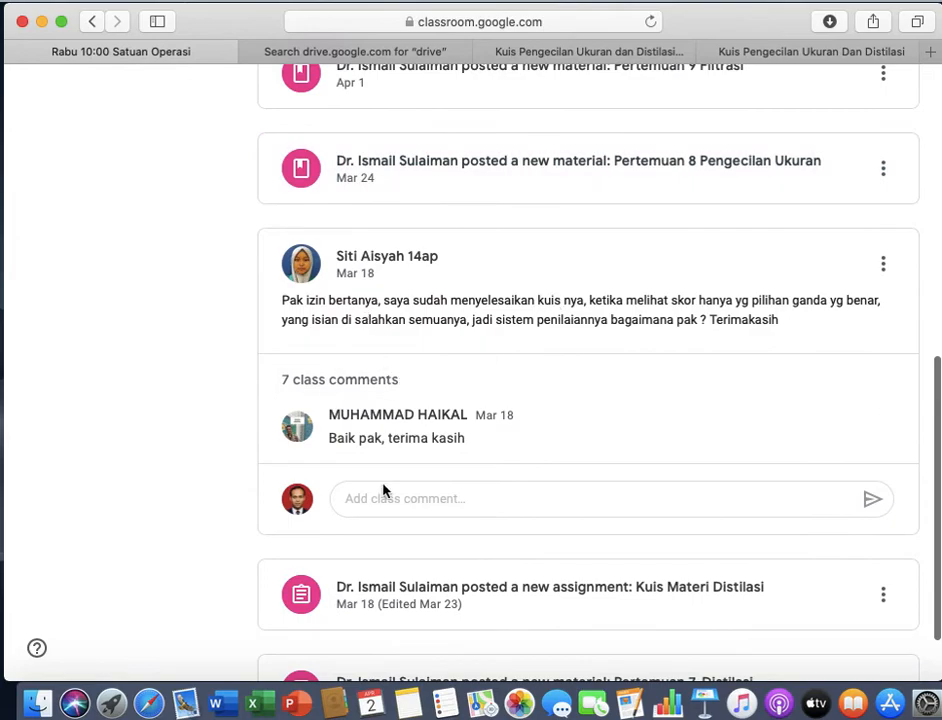
scroll(384, 489, "down", 1)
scroll(385, 490, "up", 10)
left_click(427, 158)
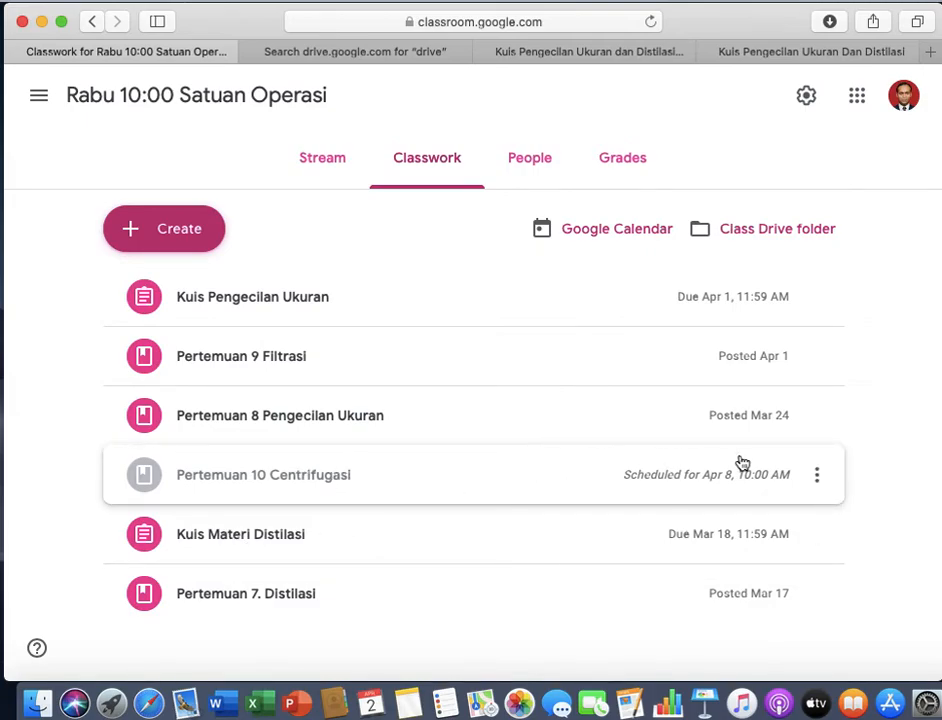
Look through the teachers and students enrolled in the Rabu 10:00 Satuan Operasi class.
left_click(537, 176)
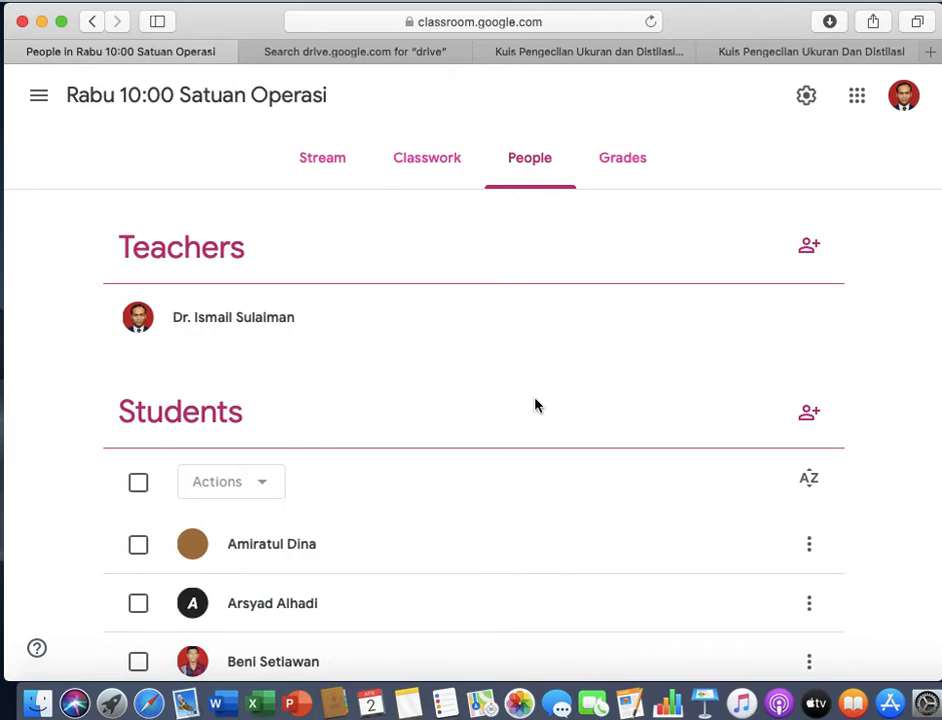
scroll(535, 405, "down", 4)
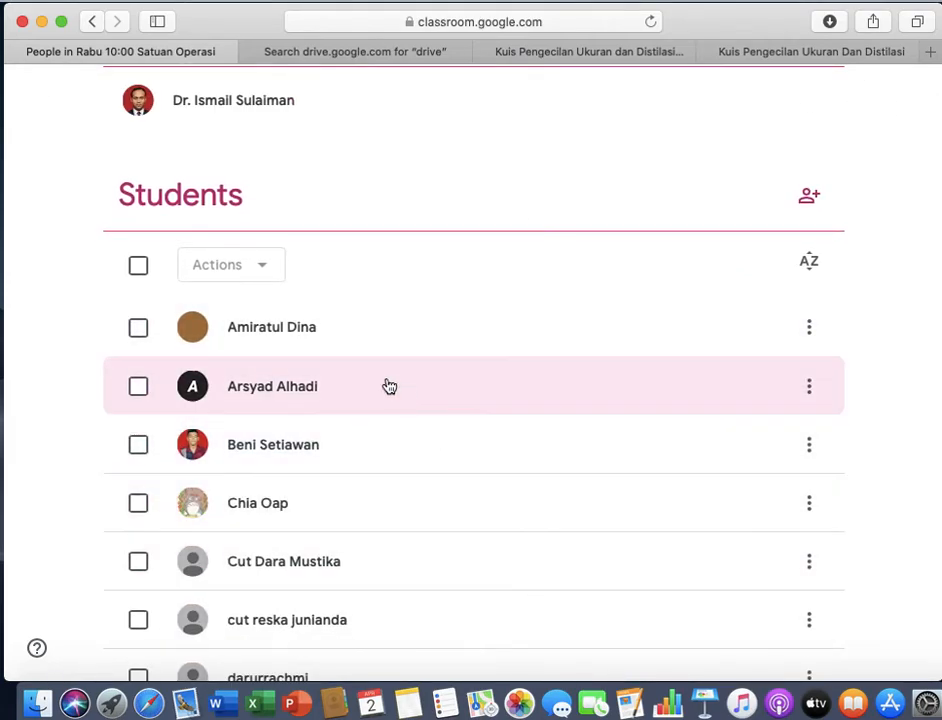
scroll(627, 500, "down", 10)
scroll(627, 500, "down", 3)
scroll(627, 500, "up", 12)
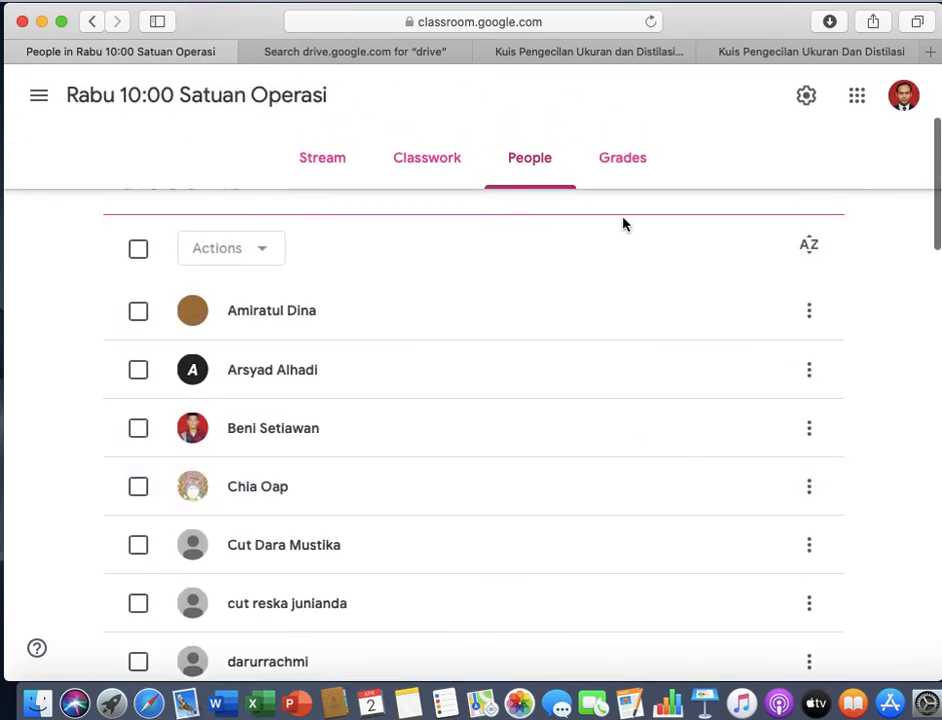
Examine the class gradebook's student scores and submission statuses for the Apr 1 and Mar 18 quizzes.
left_click(620, 168)
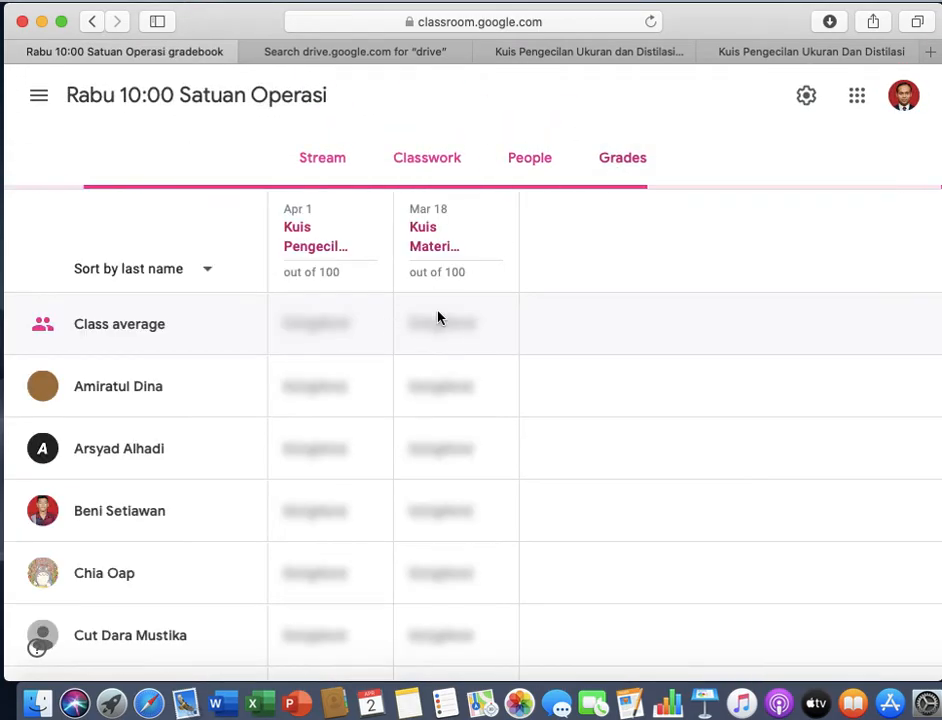
scroll(393, 581, "down", 1)
scroll(393, 581, "up", 1)
scroll(394, 582, "down", 3)
scroll(393, 582, "down", 3)
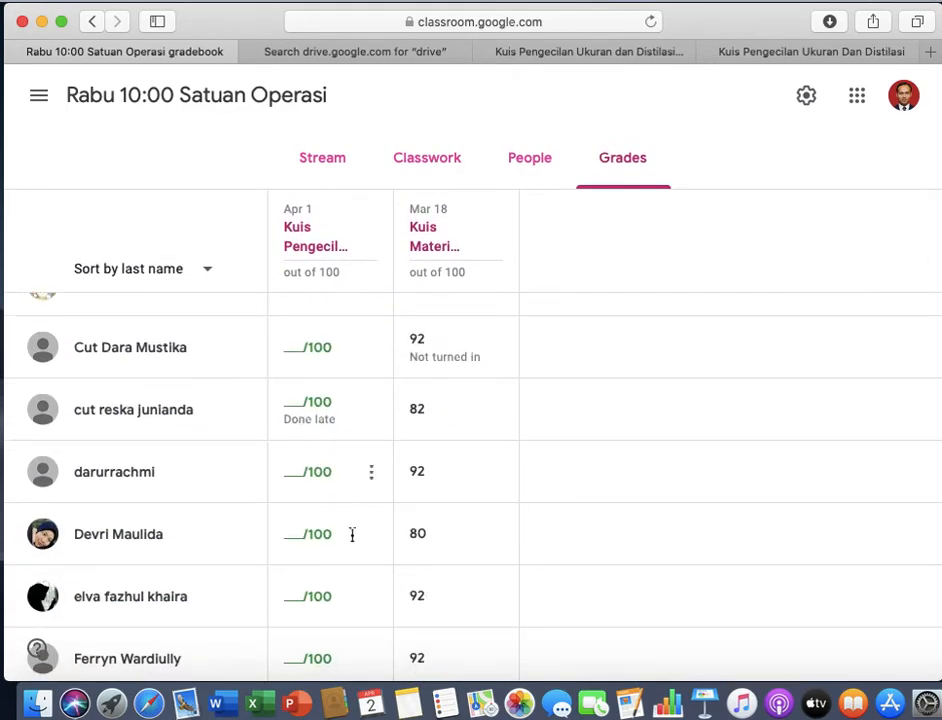
scroll(346, 520, "down", 15)
scroll(353, 542, "up", 1)
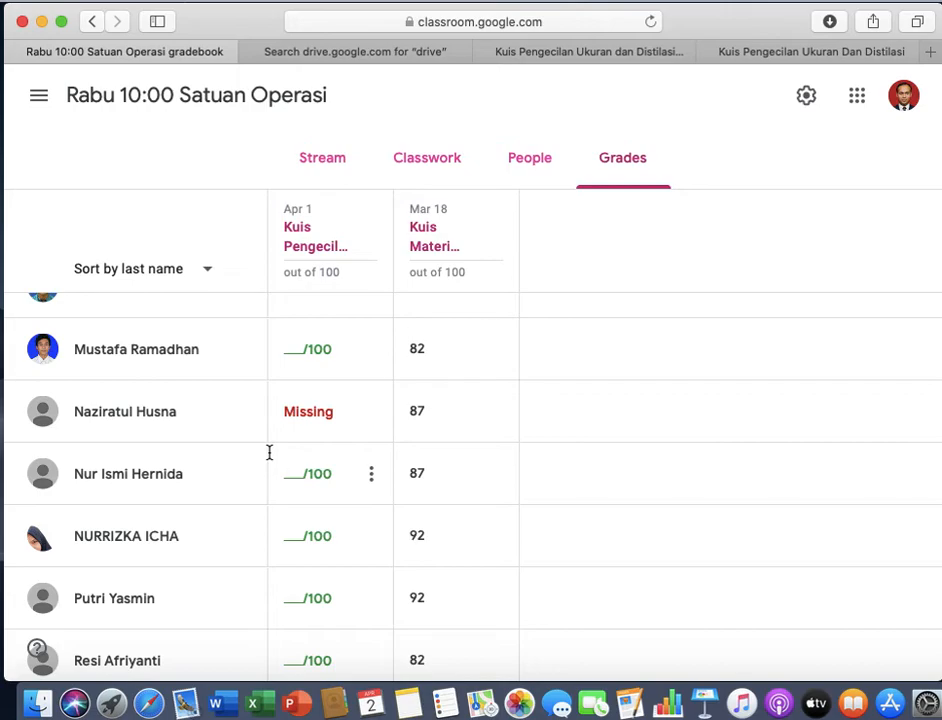
scroll(362, 547, "down", 6)
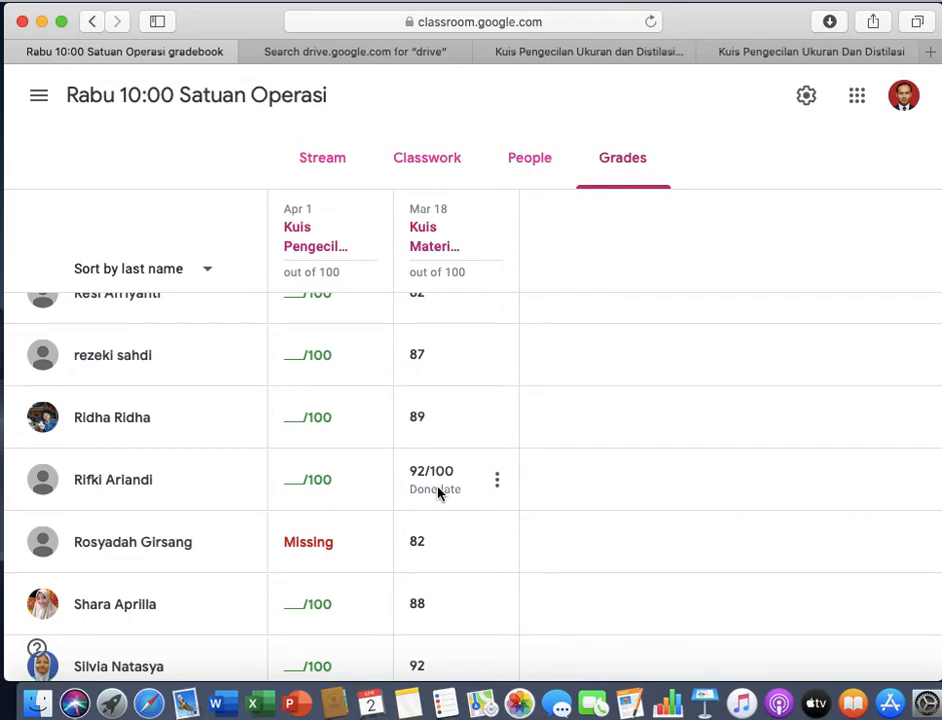
Enter a grade of 90 on the Apr 1 quiz for the student who scored 89 on the Mar 18 quiz.
left_click(303, 416)
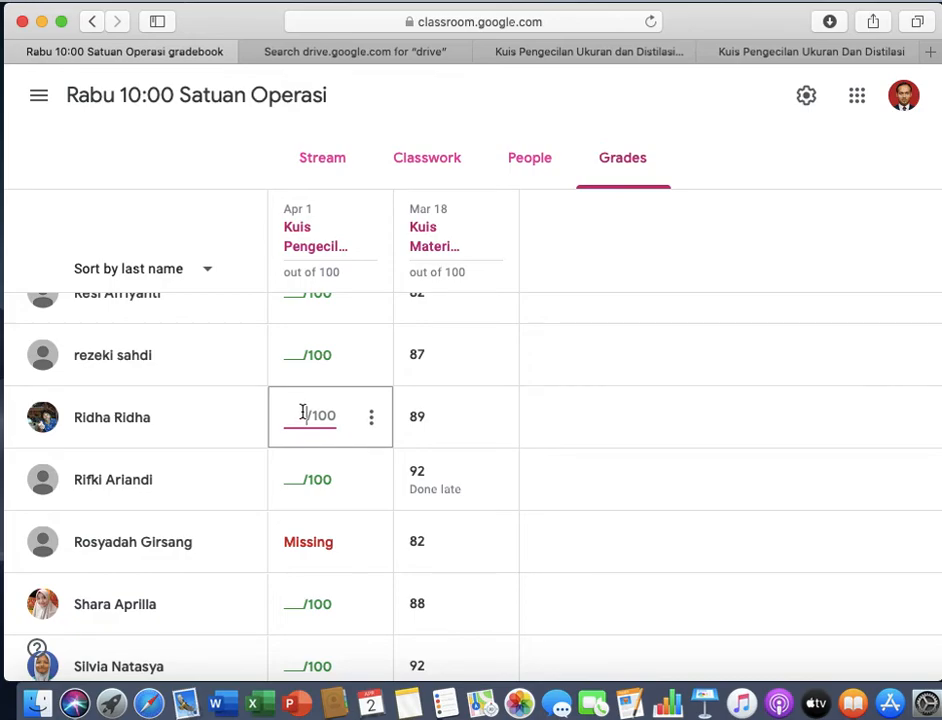
type("90")
left_click(423, 422)
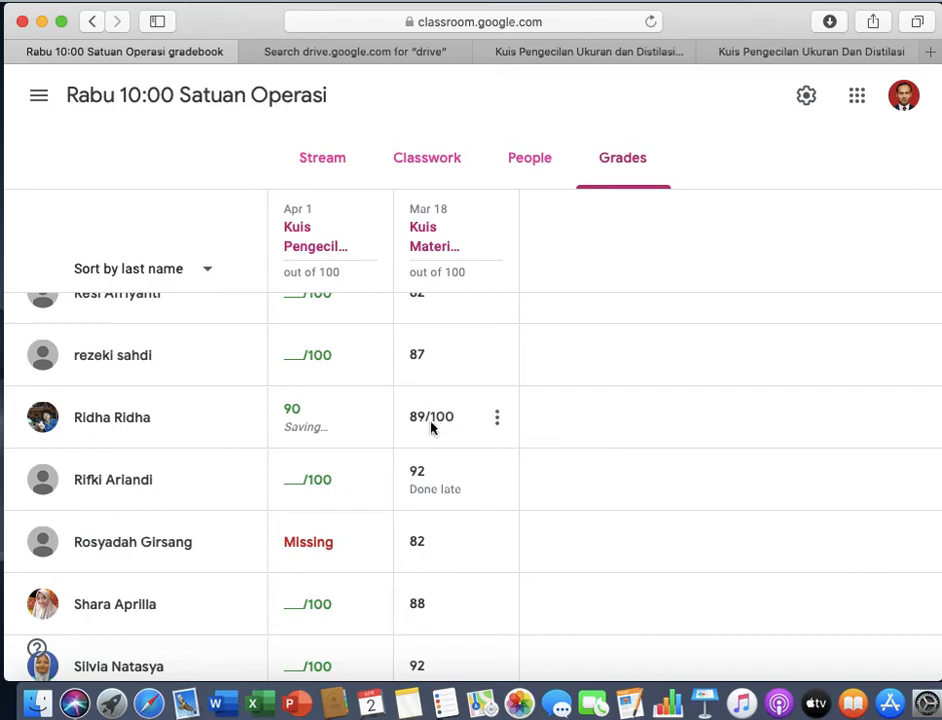
scroll(435, 423, "up", 5)
scroll(435, 420, "down", 3)
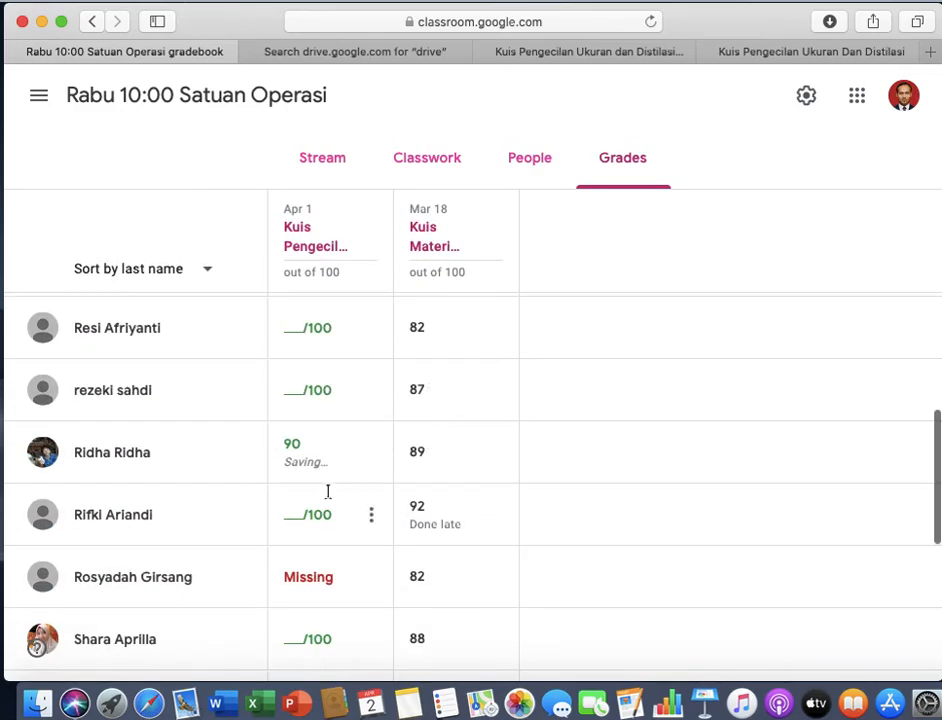
scroll(357, 511, "up", 6)
scroll(357, 511, "up", 3)
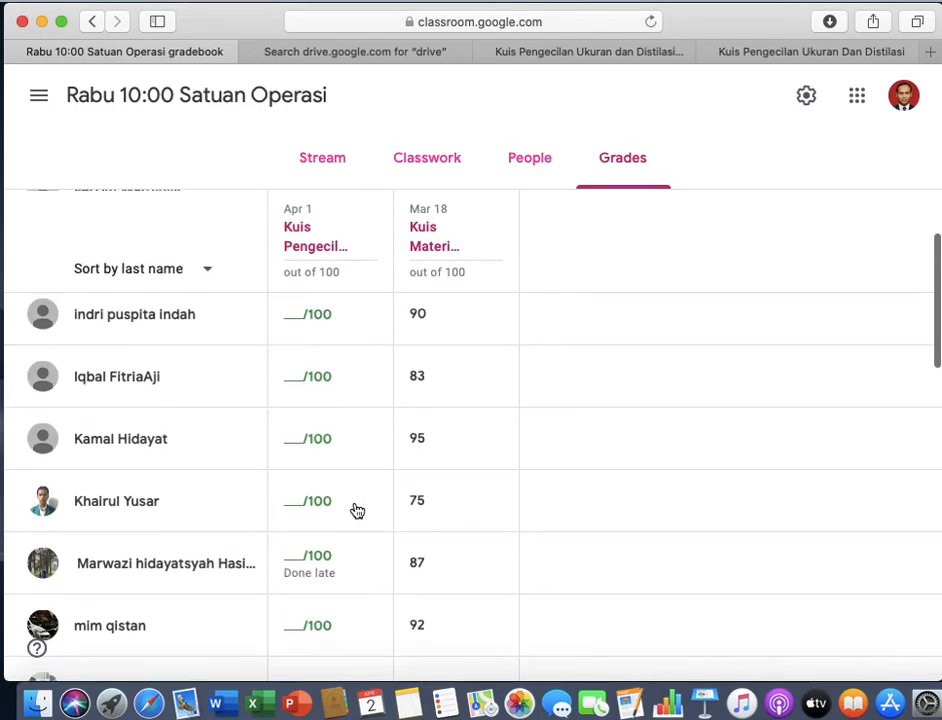
scroll(355, 505, "down", 8)
scroll(355, 505, "down", 1)
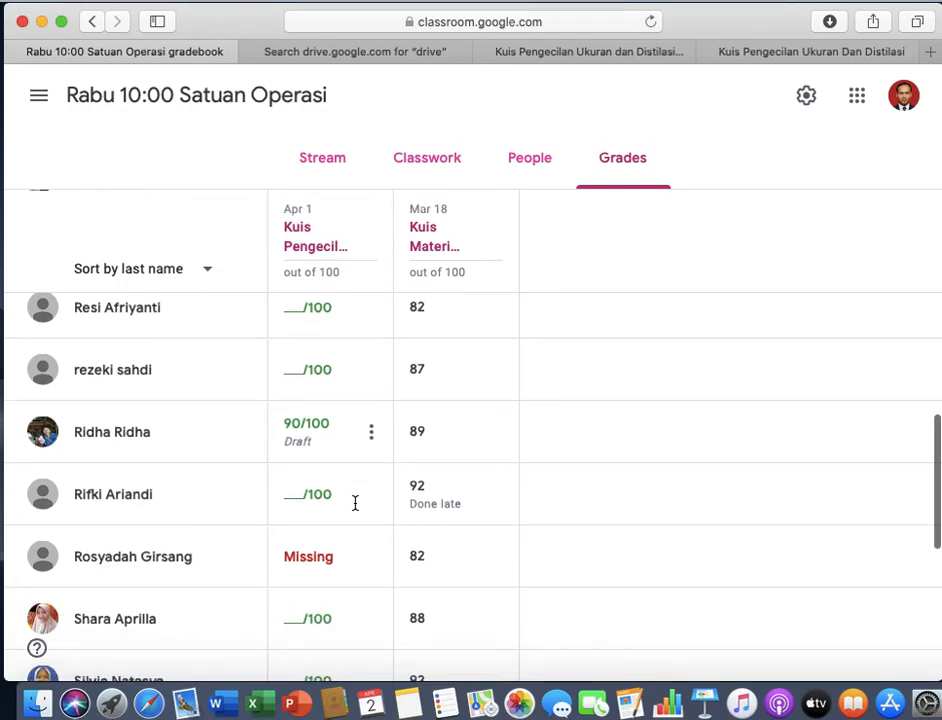
Clear the draft Apr 1 quiz grade of the student who scored 89 on the Mar 18 quiz.
left_click(305, 433)
key("BackSpace")
key("BackSpace")
left_click(645, 492)
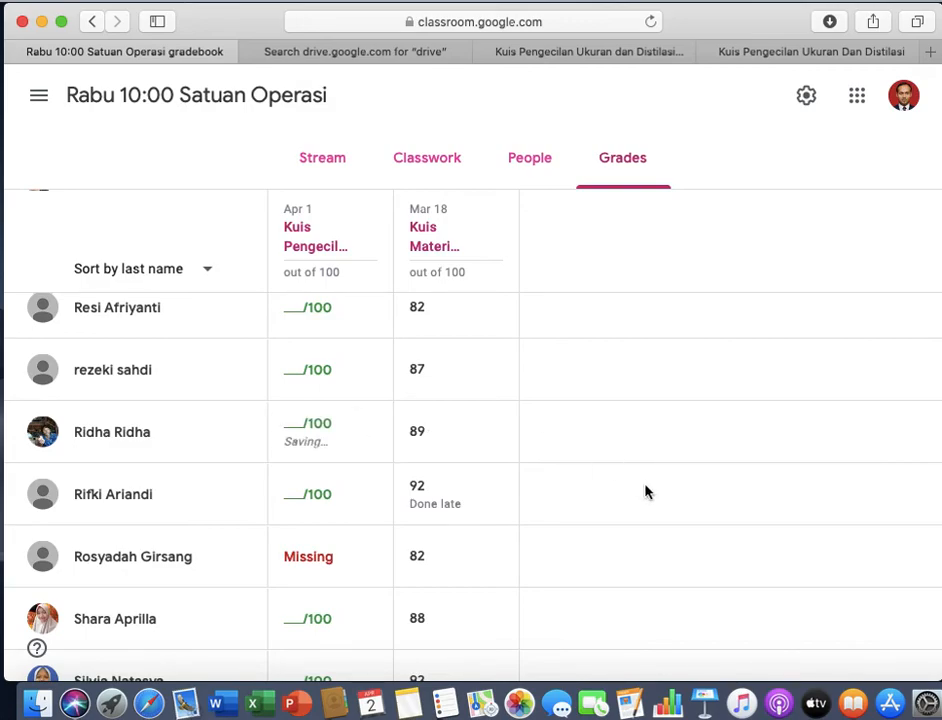
Return to the Rabu 10:00 Satuan Operasi stream by way of its classwork, and view the enlarged class code.
scroll(566, 332, "up", 10)
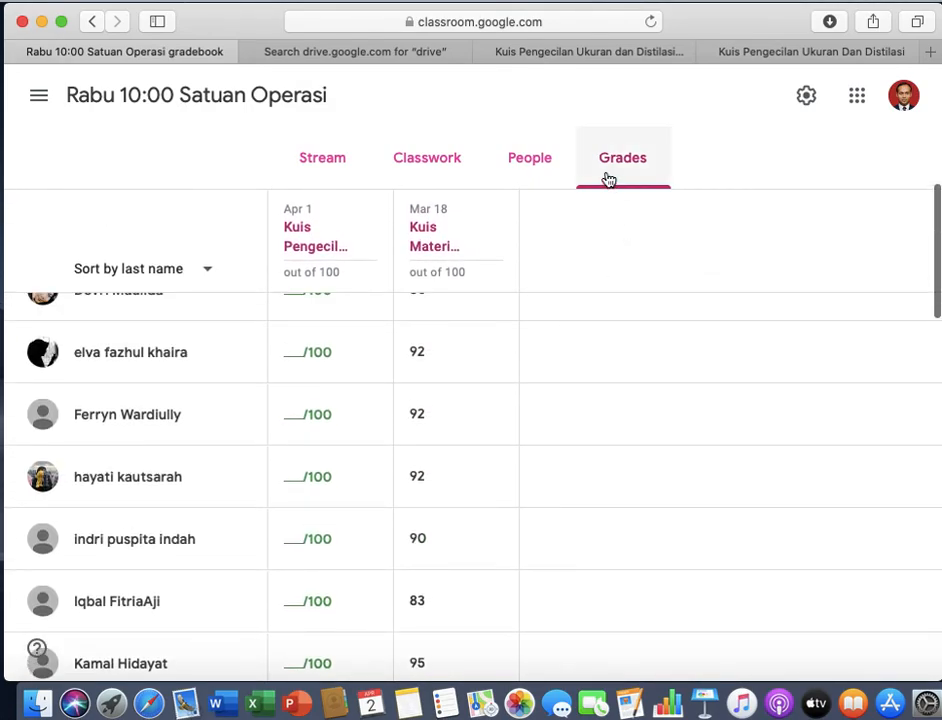
left_click(540, 168)
left_click(452, 172)
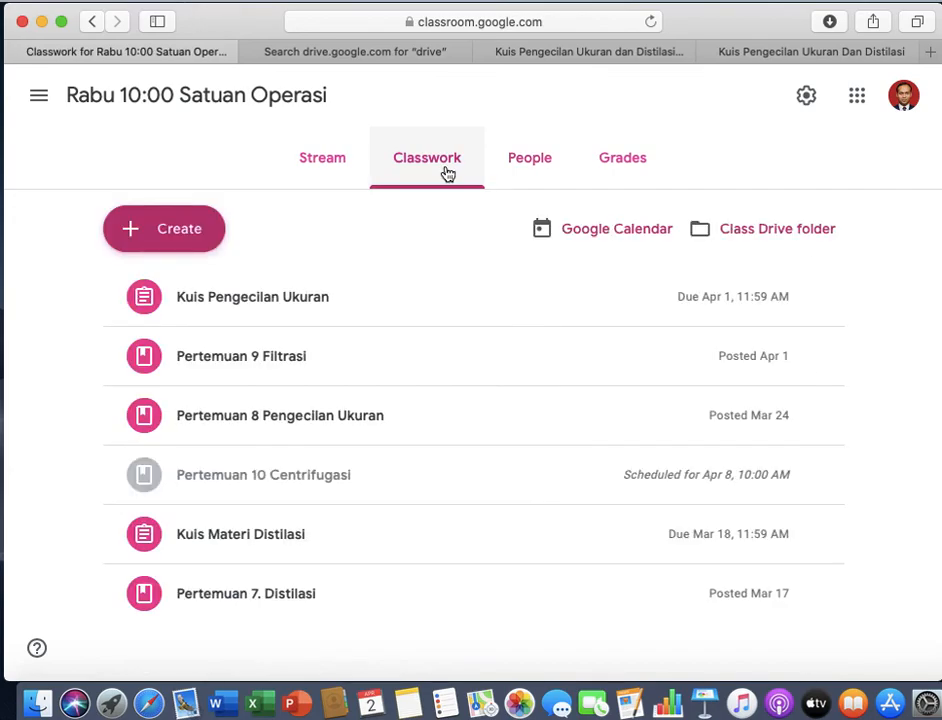
left_click(331, 174)
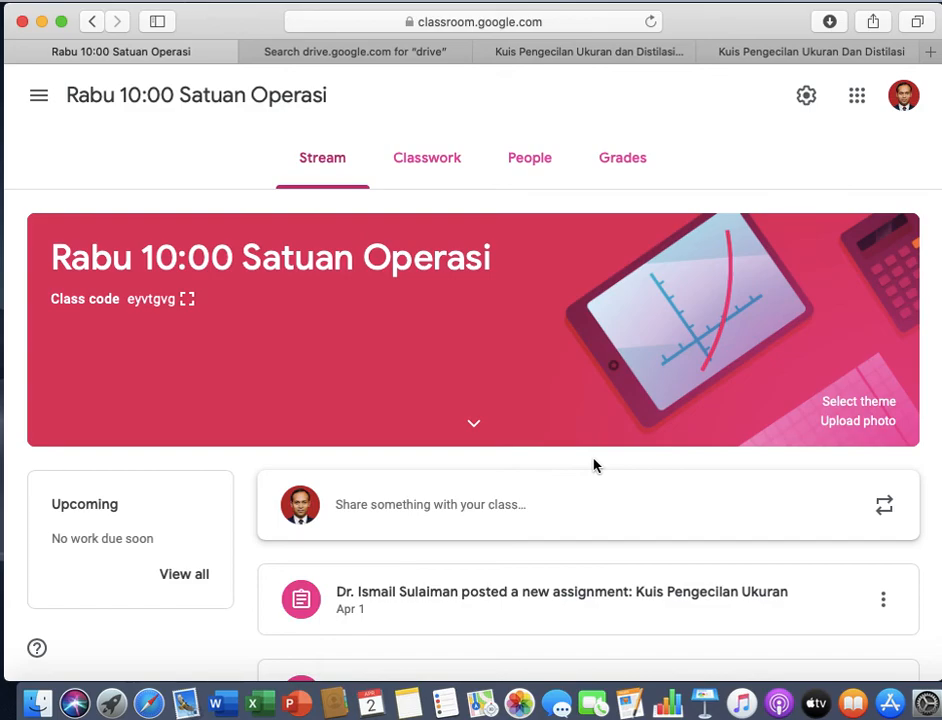
left_click(188, 298)
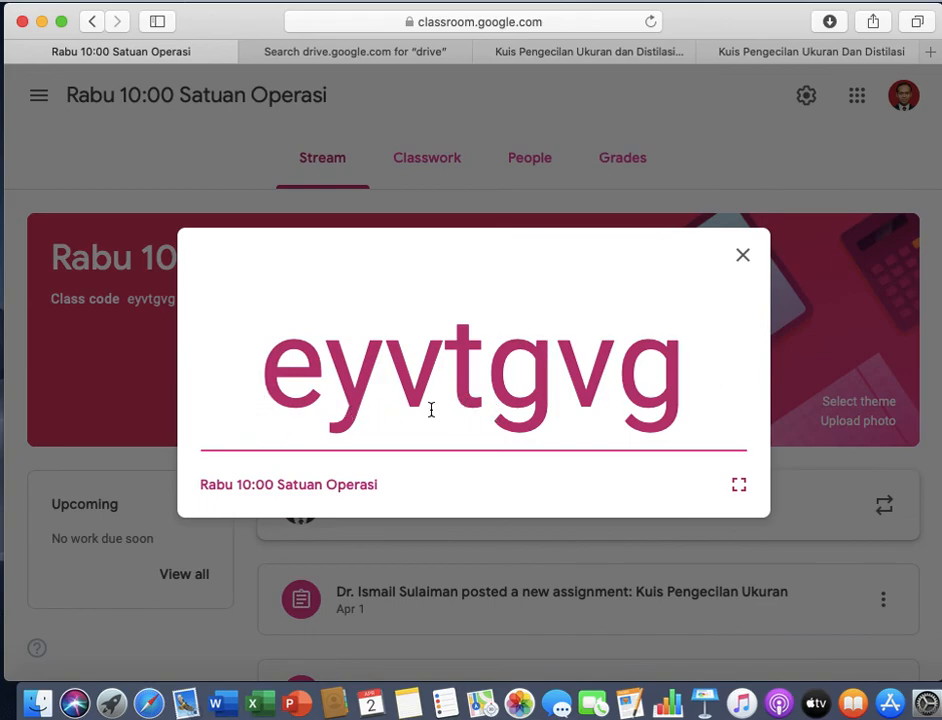
left_click(743, 256)
Switch to the Training Penggunaan G Classroom class and view its class code enlarged.
left_click(41, 106)
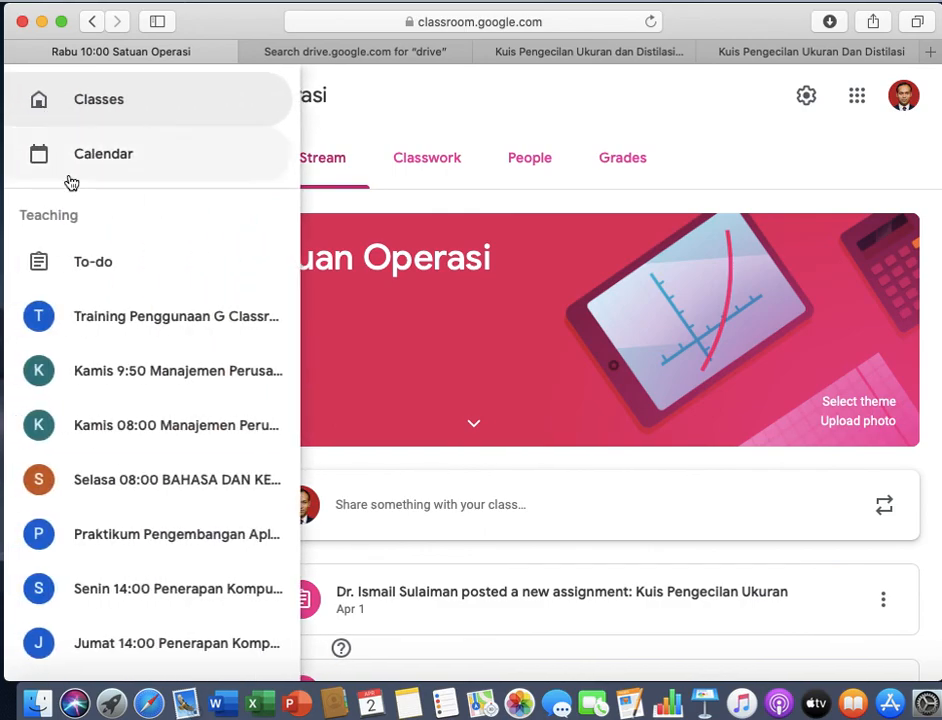
left_click(141, 318)
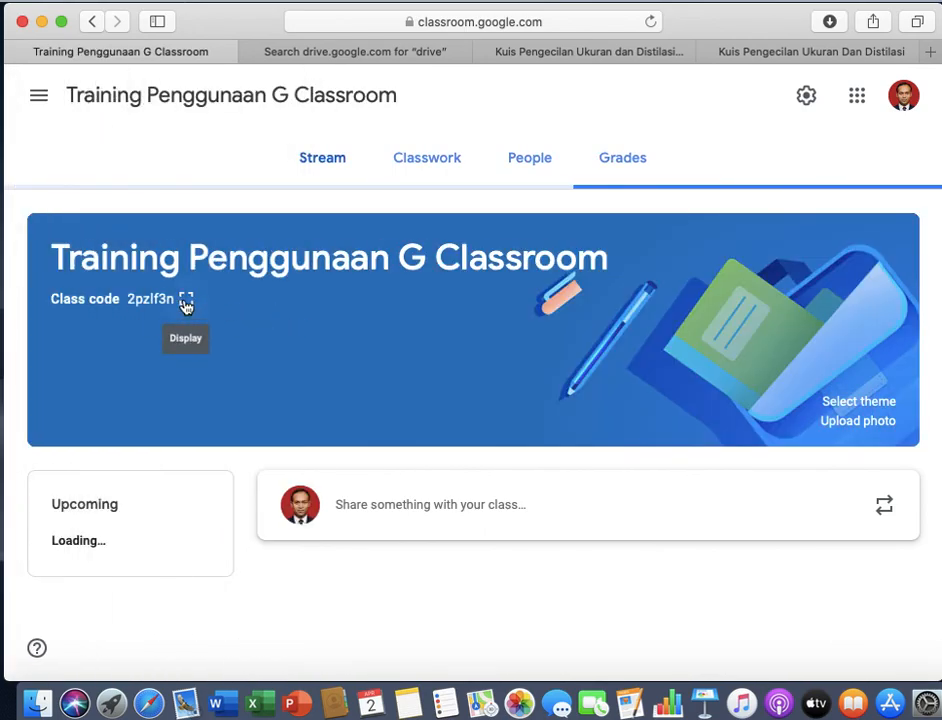
left_click(185, 301)
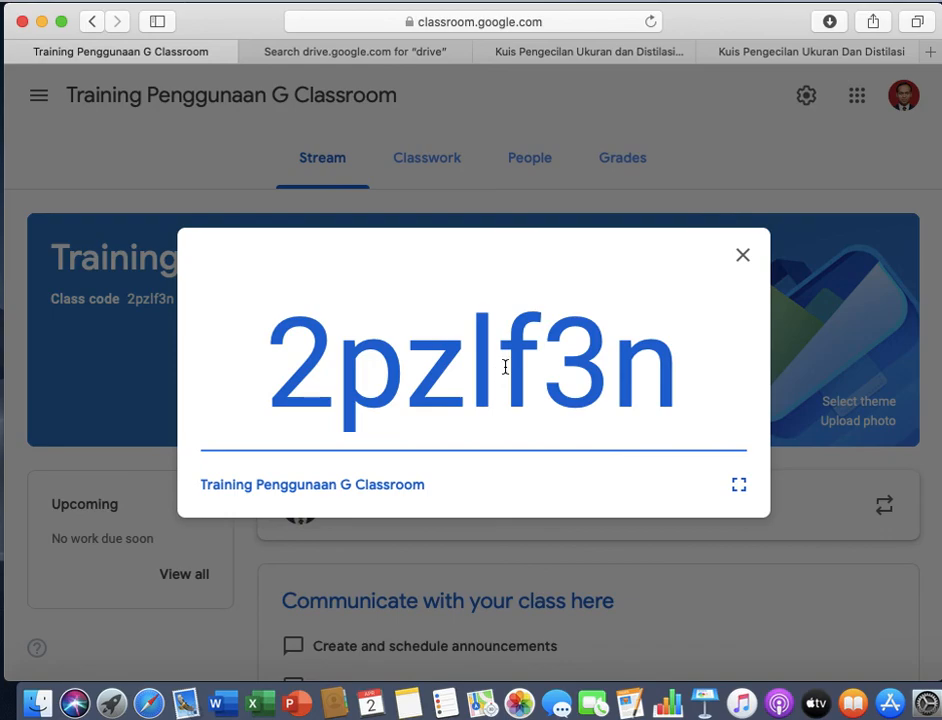
left_click(745, 258)
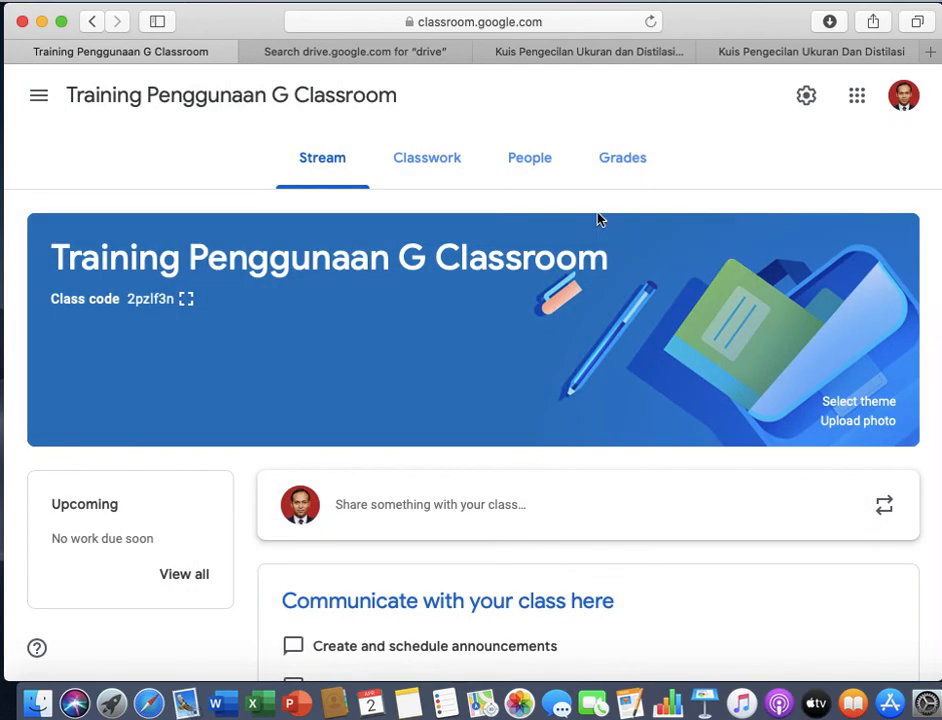